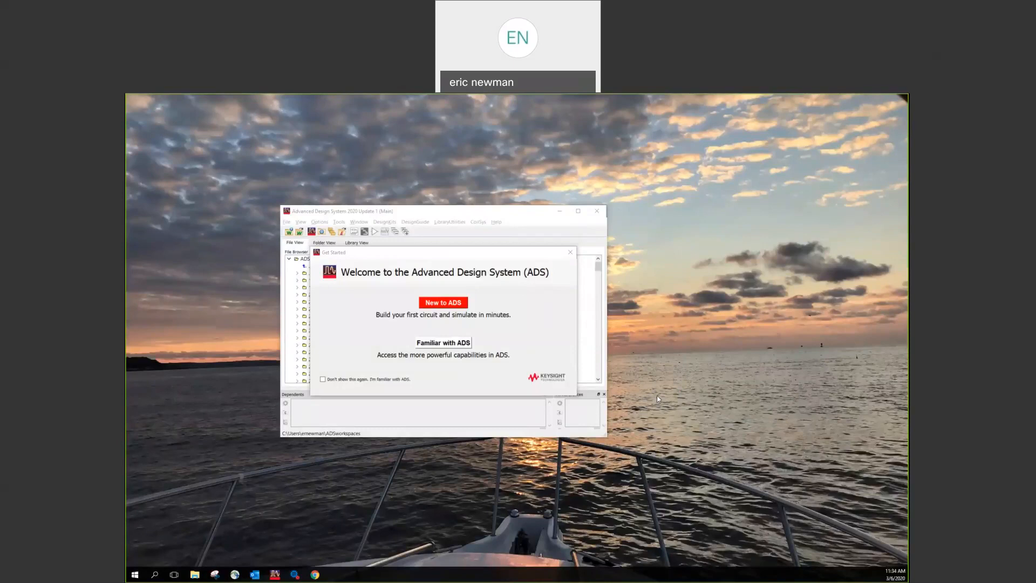
Step: Create a new workspace named AllegroBRDImport_wrk in the ADSworkspaces folder
click(437, 345)
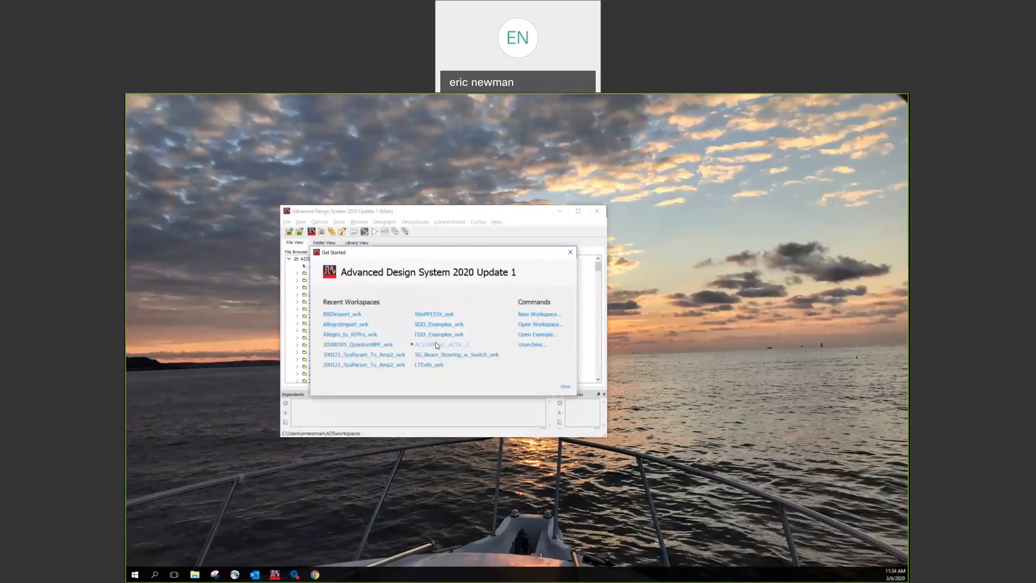
click(527, 317)
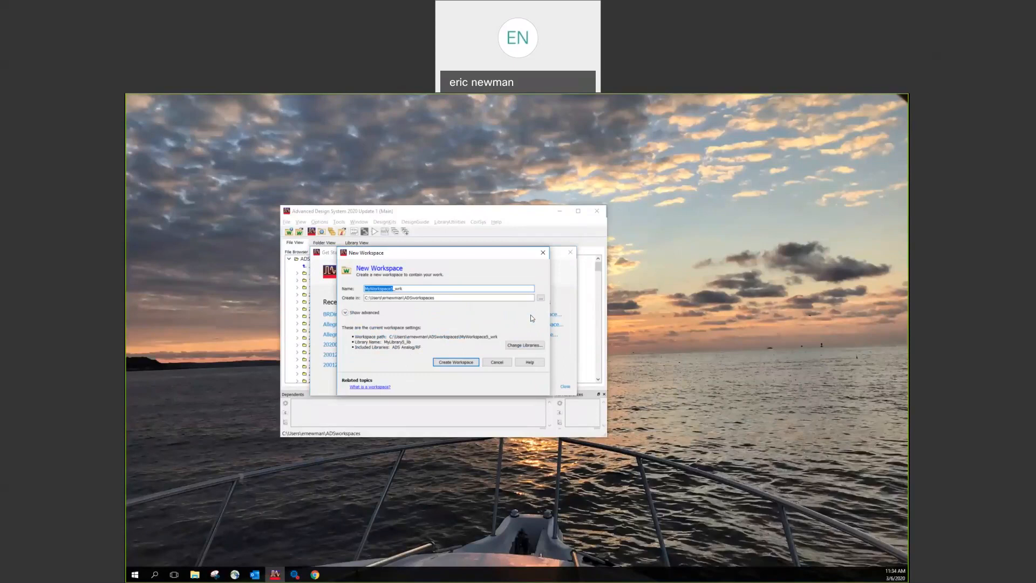
text(Alliegro)
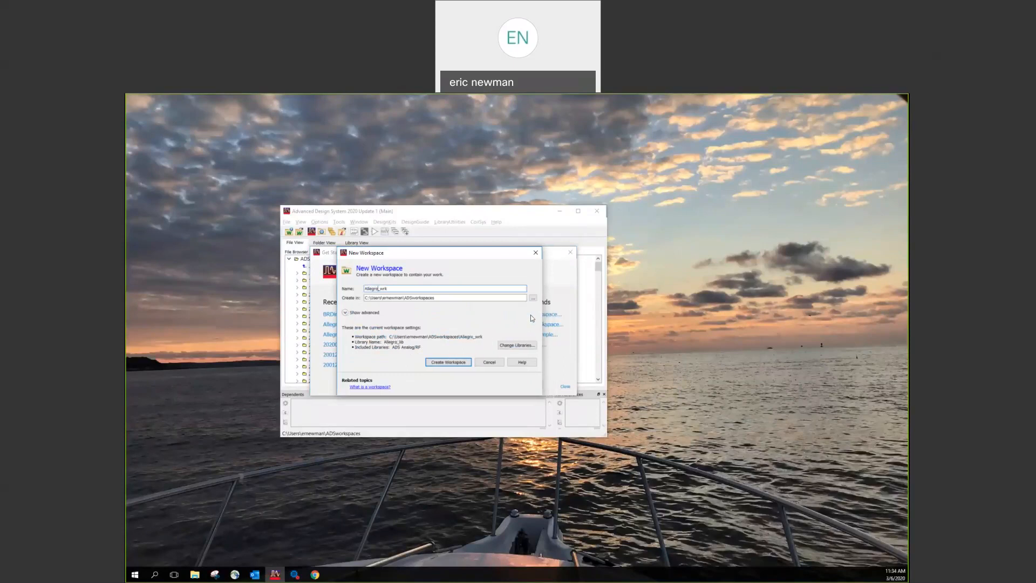
text(BRDimp)
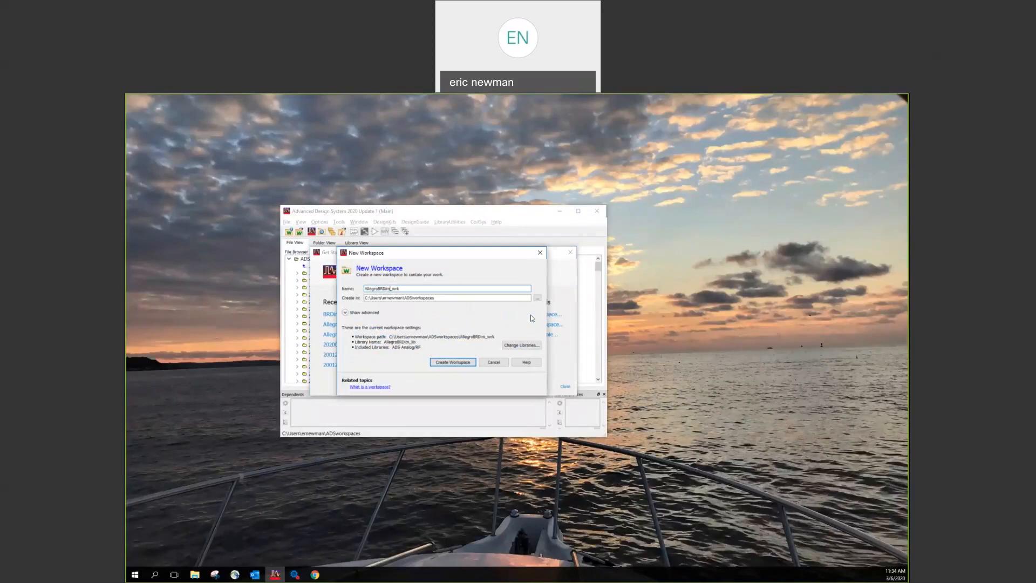
text(ort)
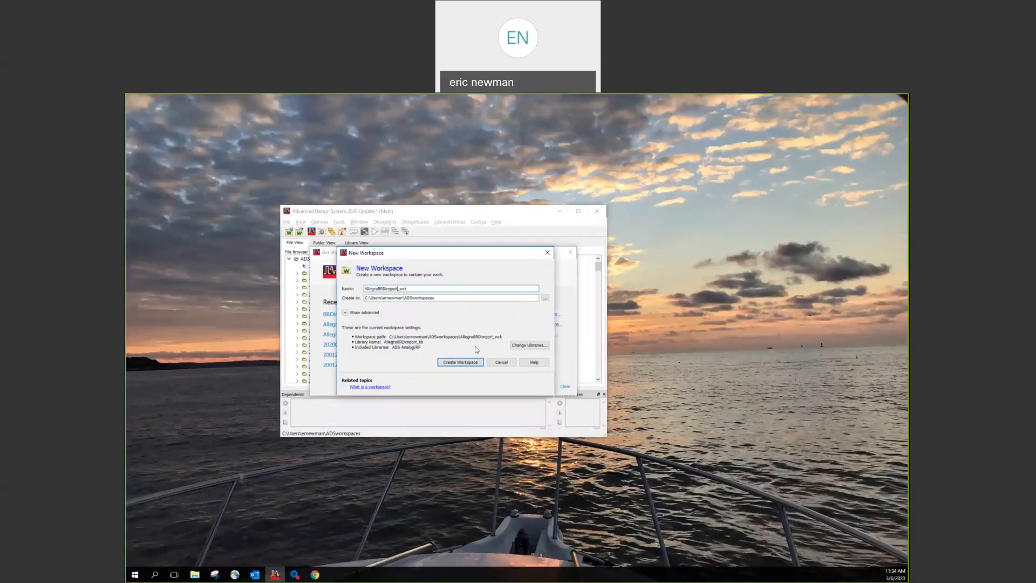
click(456, 362)
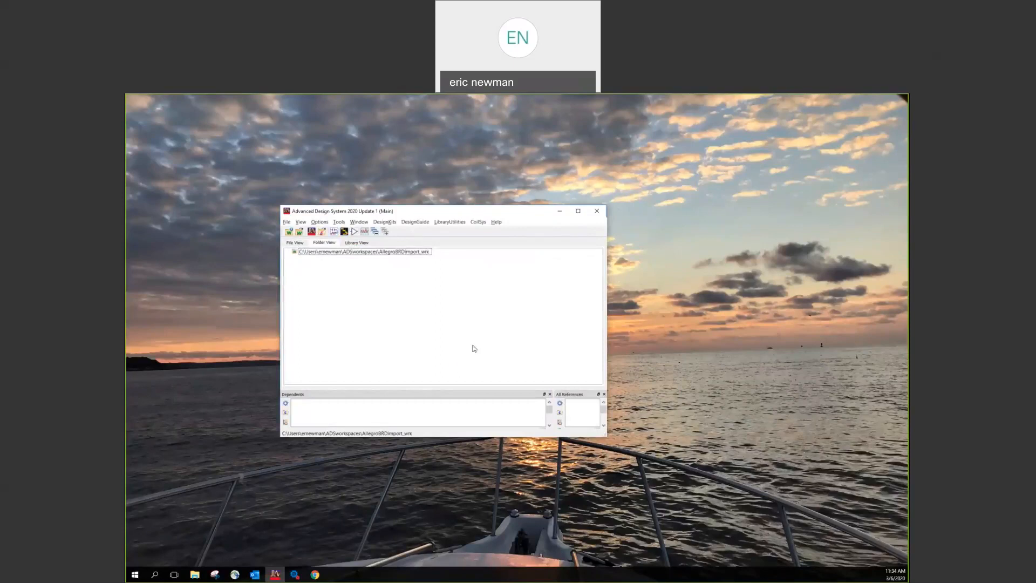
Step: Look at the installed version folders inside the Cadence folder on the C: drive in File Explorer
drag(440, 213, 421, 165)
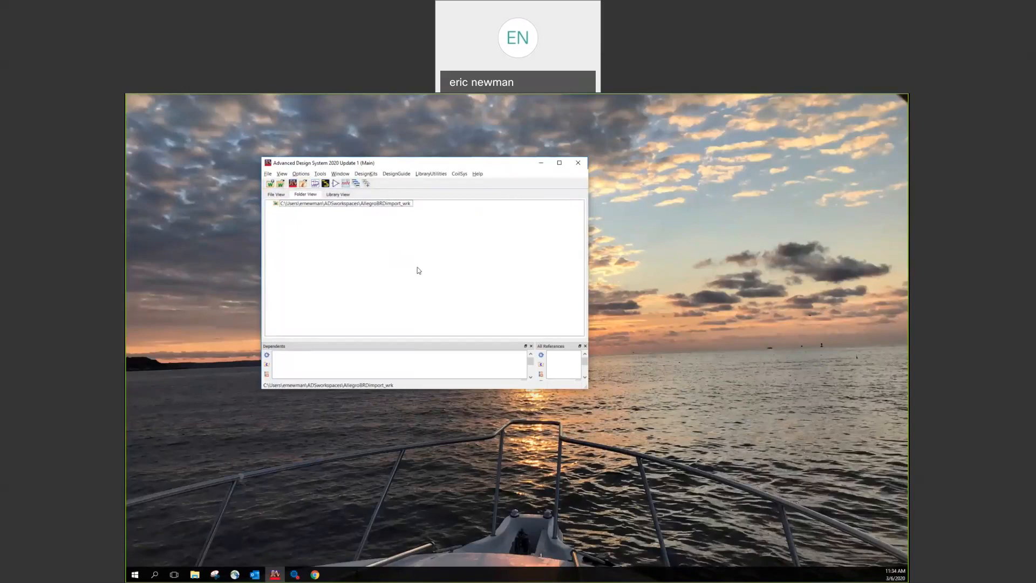
click(195, 575)
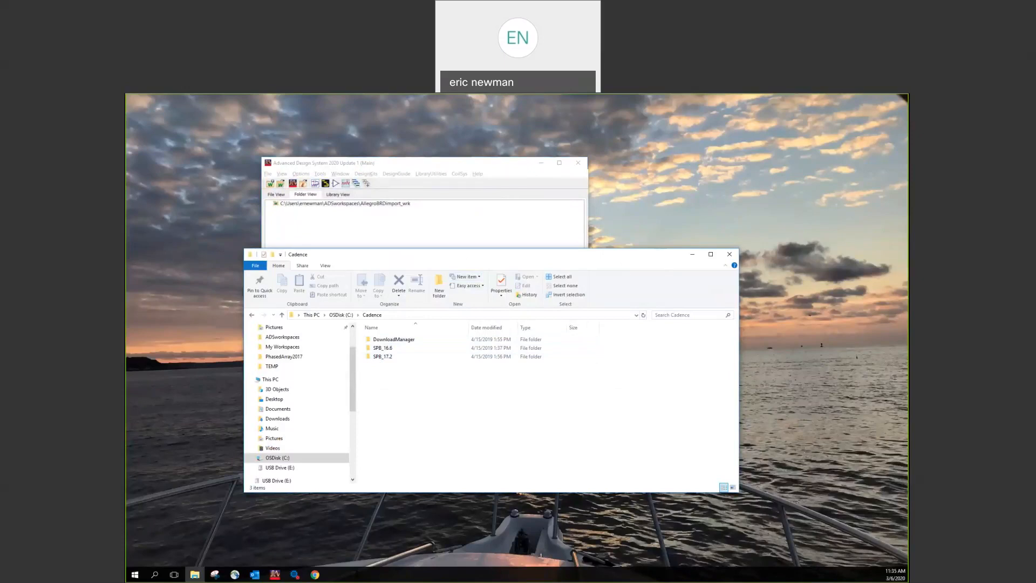
click(692, 254)
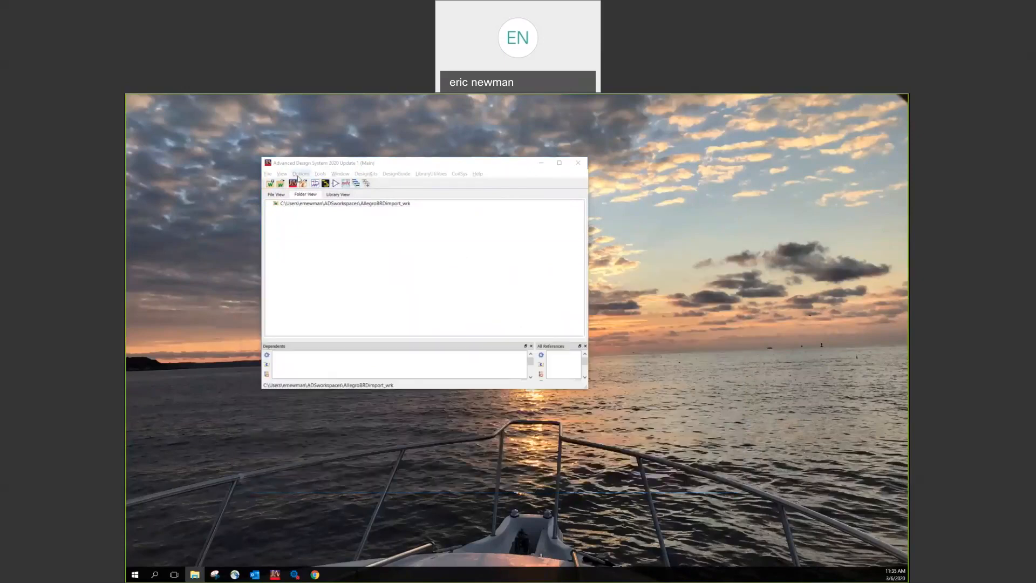
Step: Import the Allegro BRD file C:/TEMP/AGCproto_Example.brd as a design into a new library, using Net Based connectivity mode
click(267, 174)
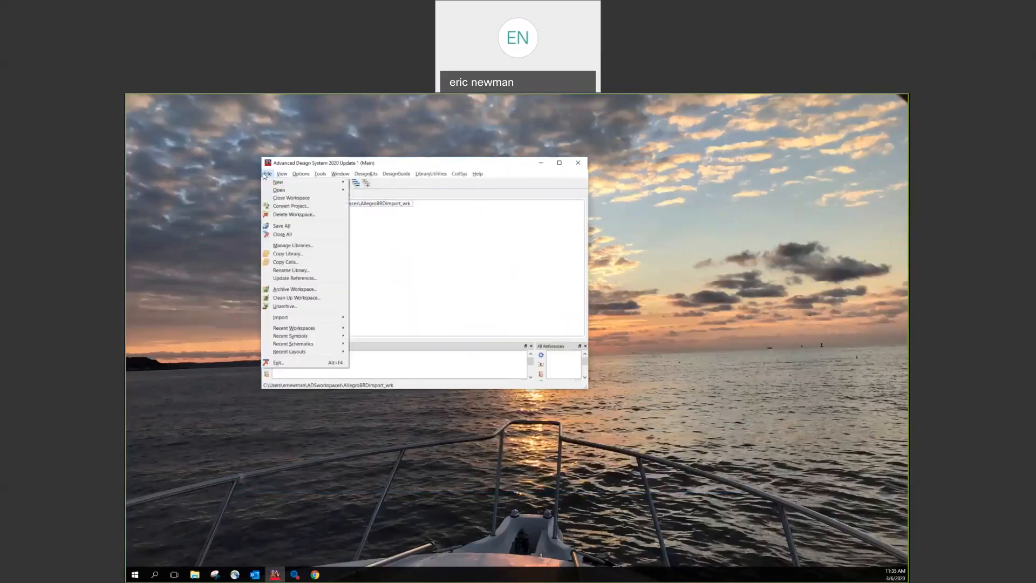
mouse_move(290, 319)
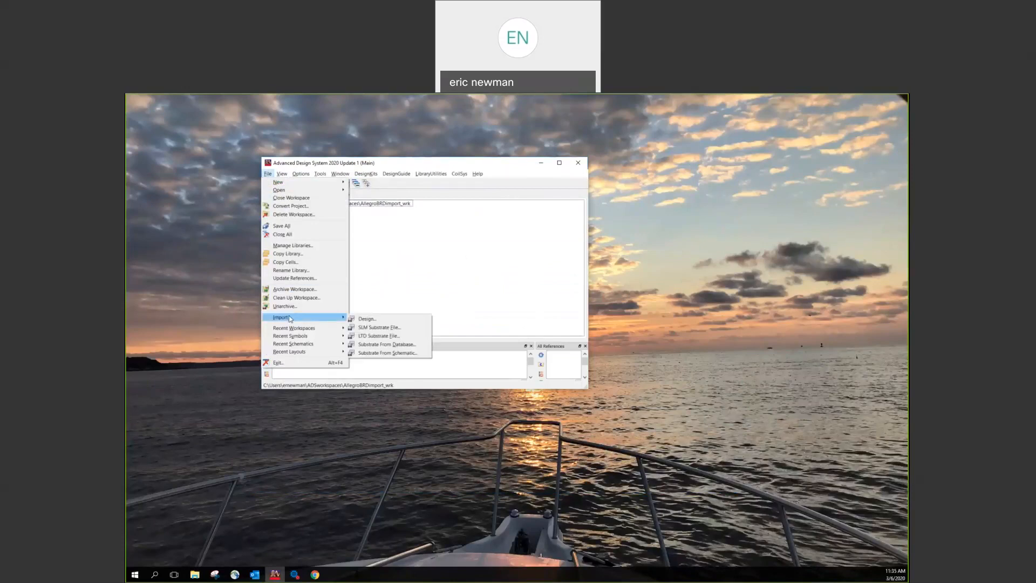
click(374, 319)
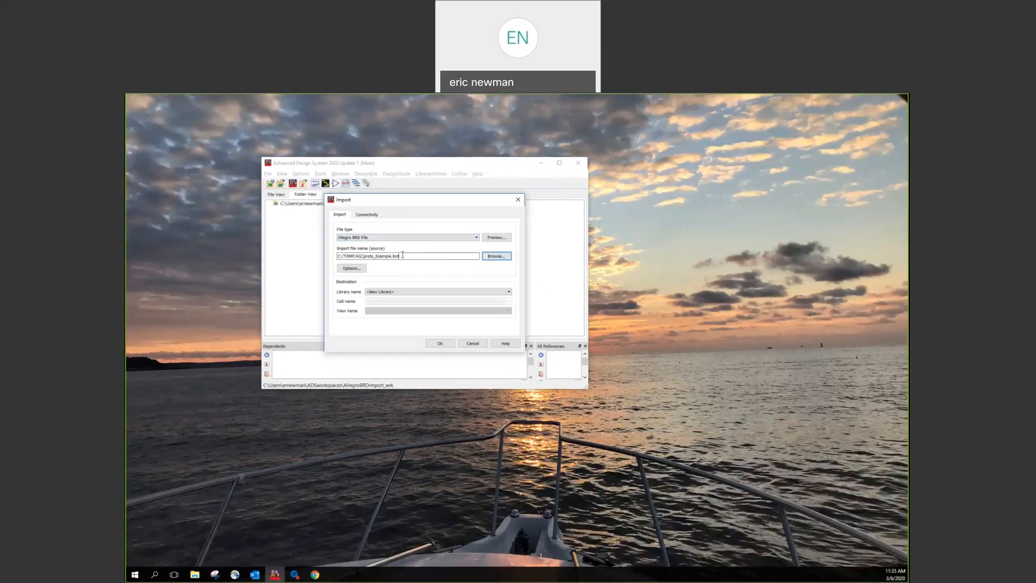
click(445, 348)
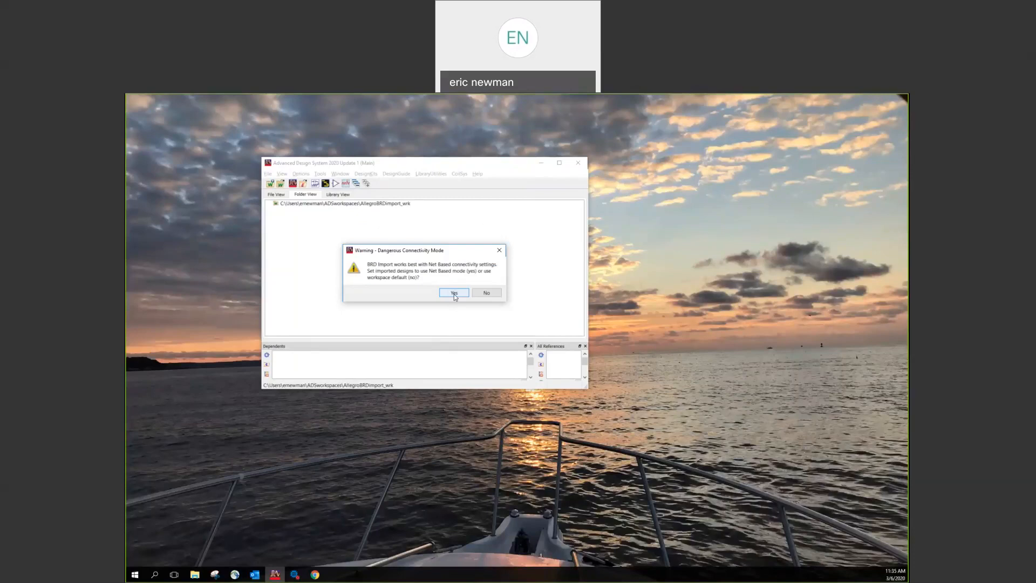
click(454, 293)
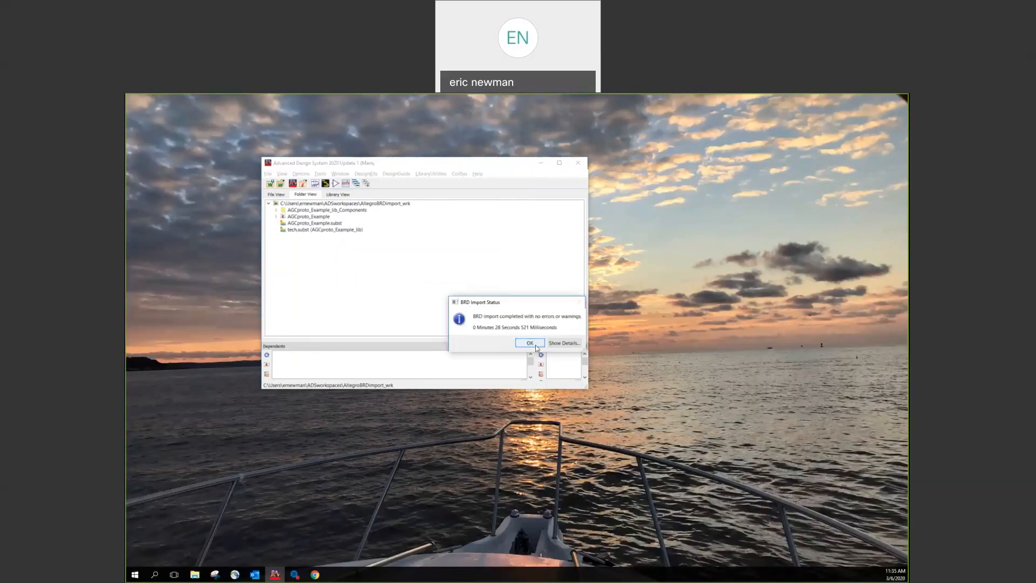
click(529, 344)
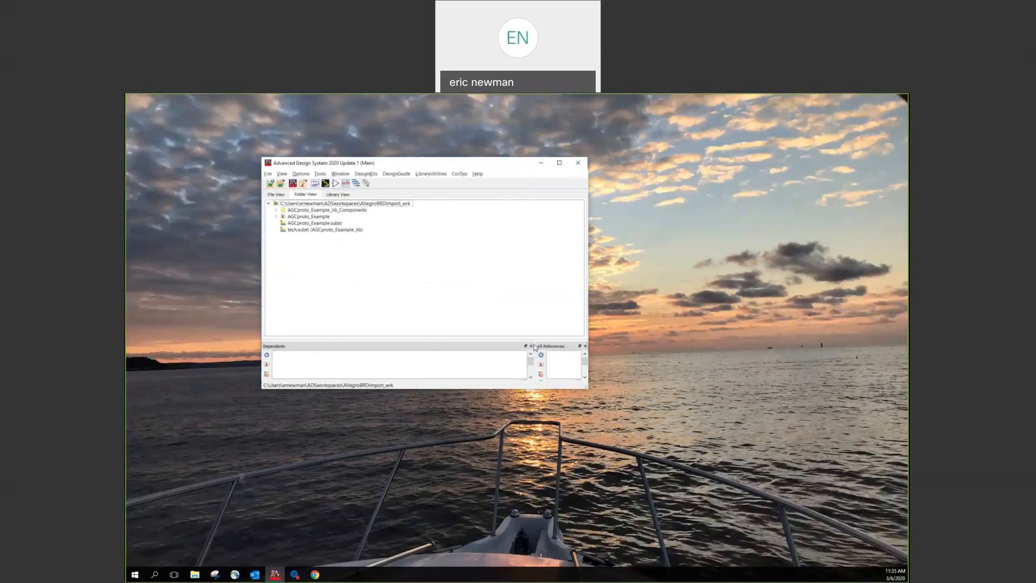
Step: Expand the imported AGCproto_Example cell and open its layout in a maximized window
click(275, 211)
click(275, 211)
click(276, 218)
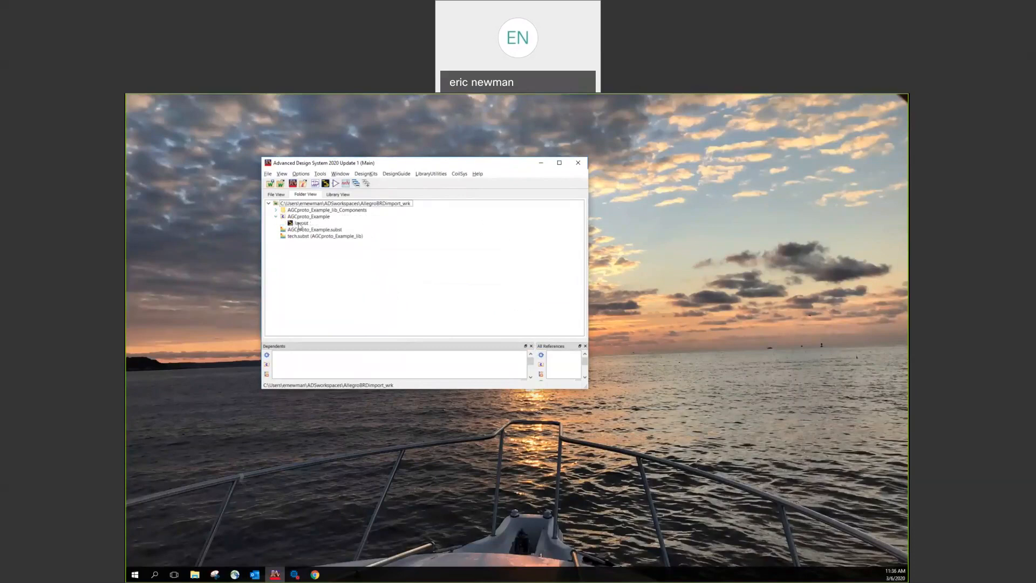
double_click(299, 225)
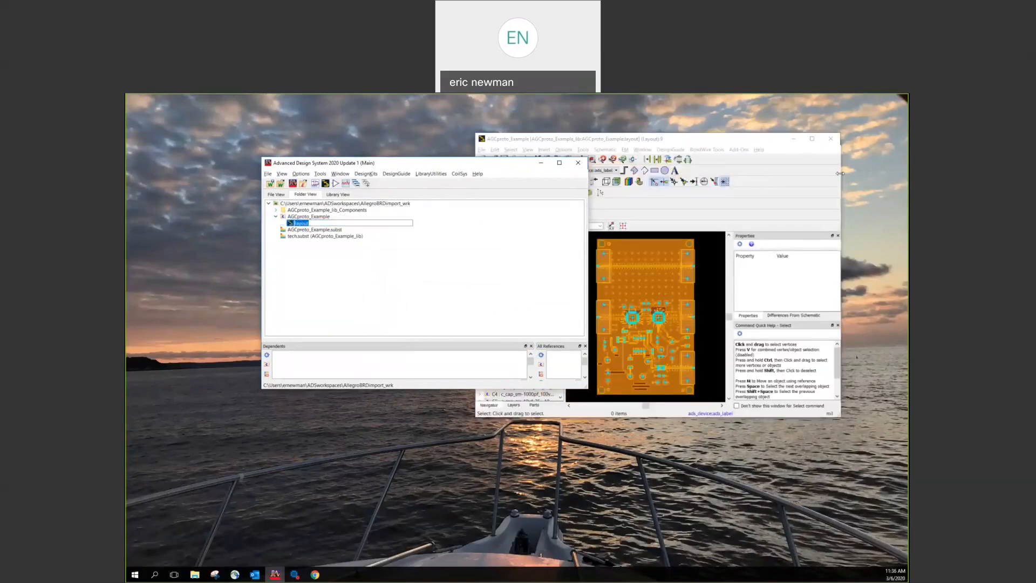
click(811, 139)
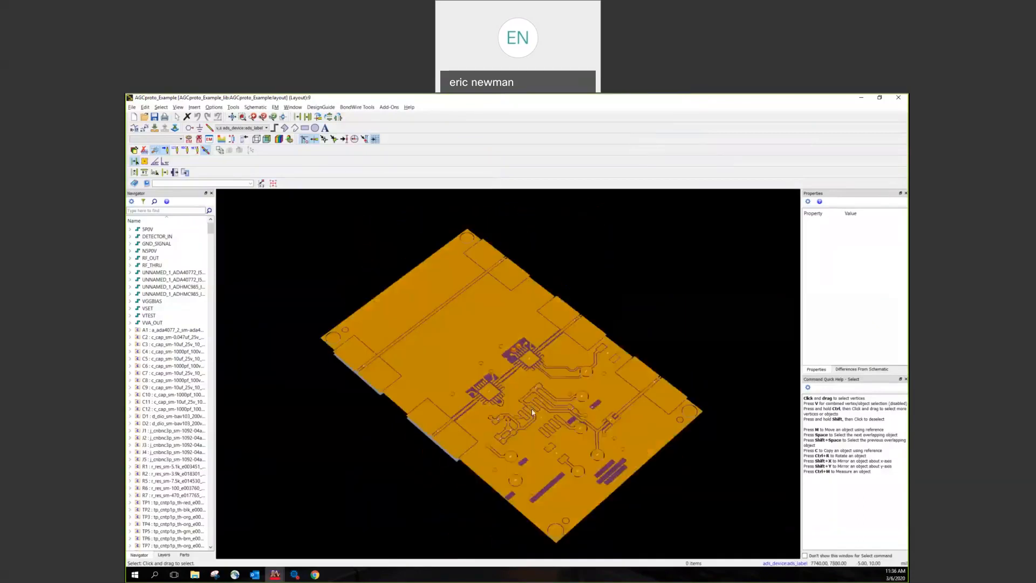
Step: Examine the imported board in 3D from several angles and return to the 2D layout view
drag(528, 402, 489, 368)
scroll(489, 368, down, 4)
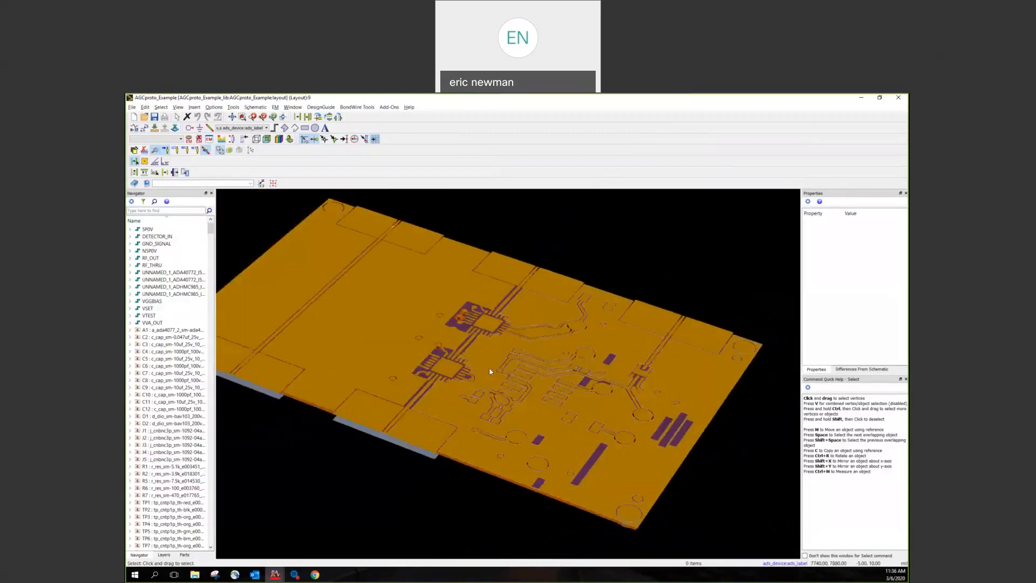
drag(565, 365, 543, 324)
key(0)
scroll(503, 367, up, 3)
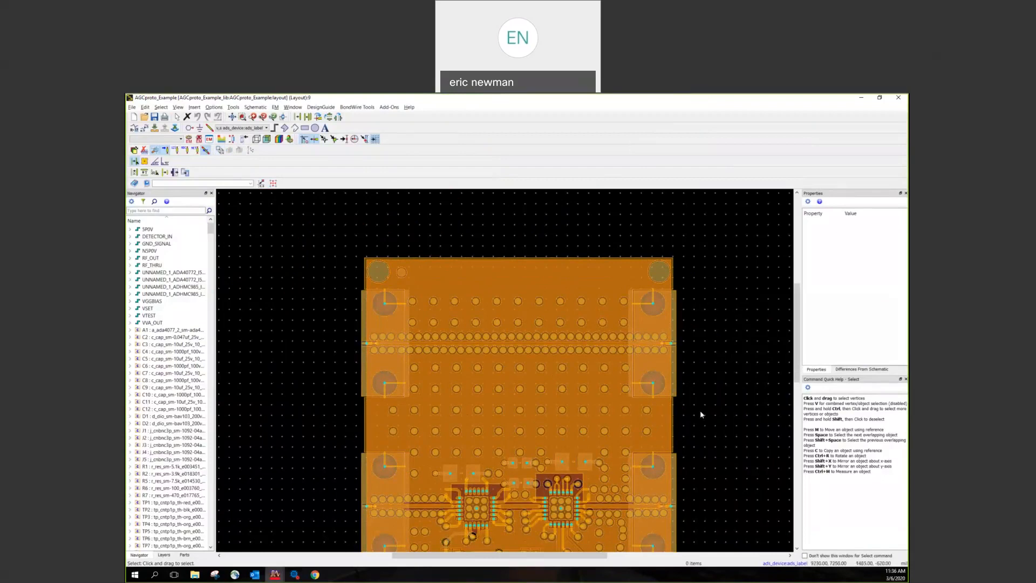
Step: Open the AGCproto_Example substrate from the layout and maximize its window to inspect the layer stackup
click(220, 142)
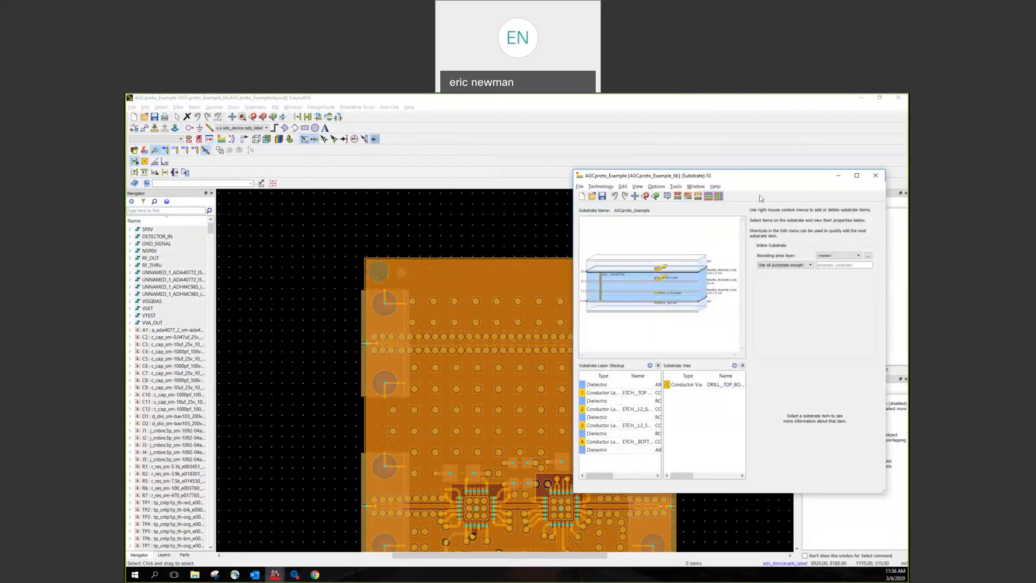
drag(783, 179, 468, 226)
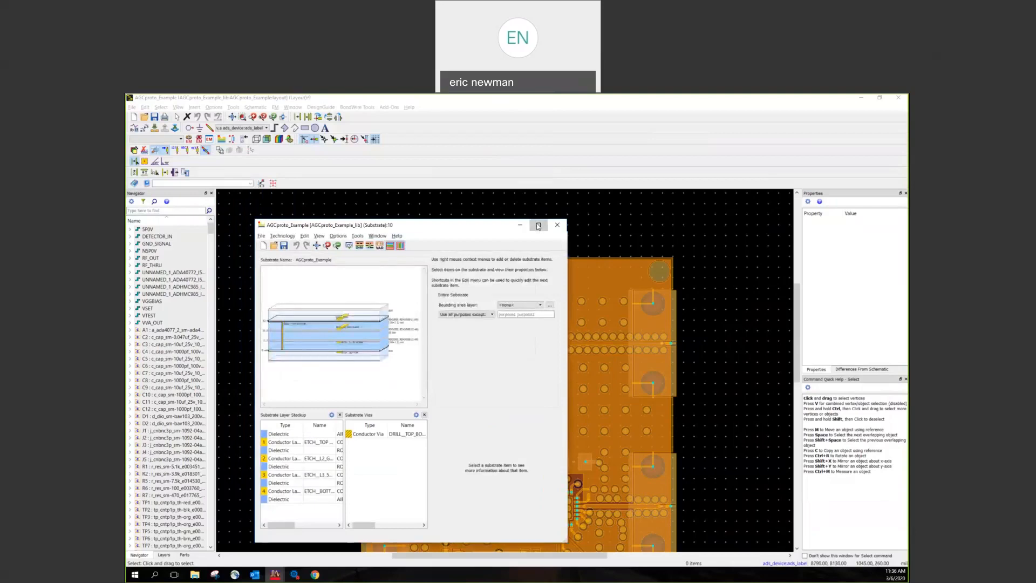
click(538, 226)
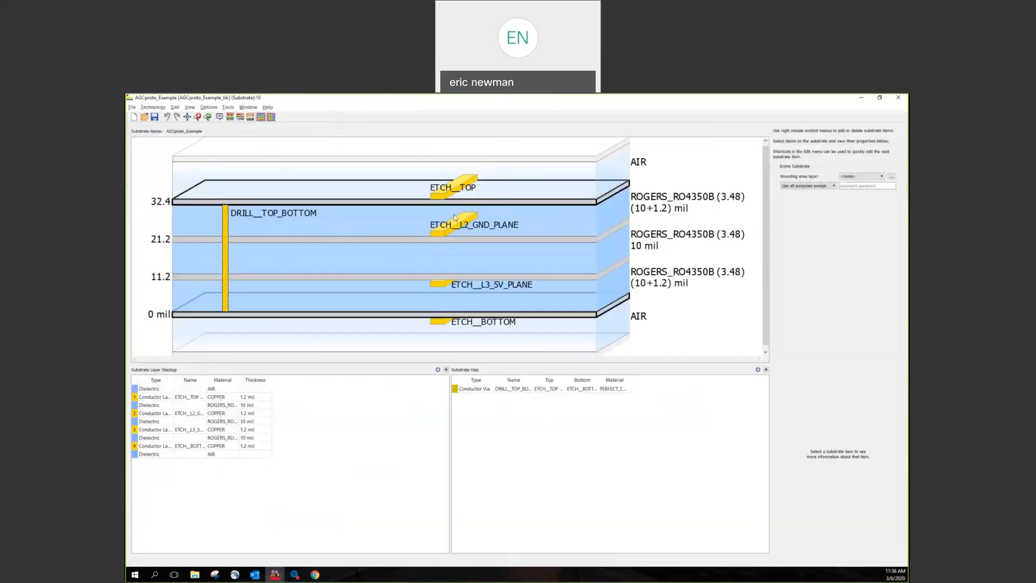
Step: Start the Controlled Impedance Line Designer for this substrate and set the line type to Coplanar Single-Ended
click(229, 117)
drag(442, 184, 577, 246)
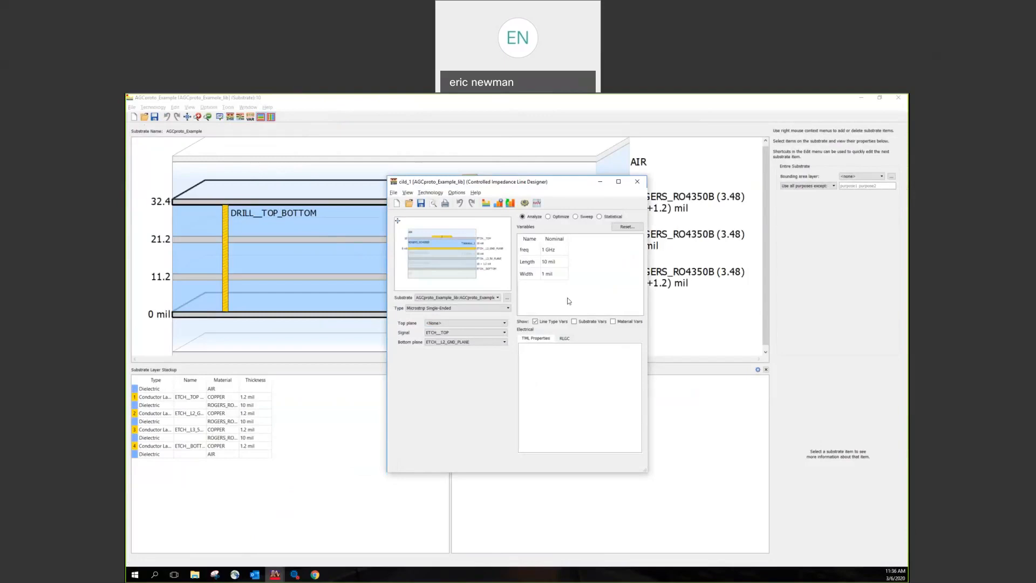
click(620, 371)
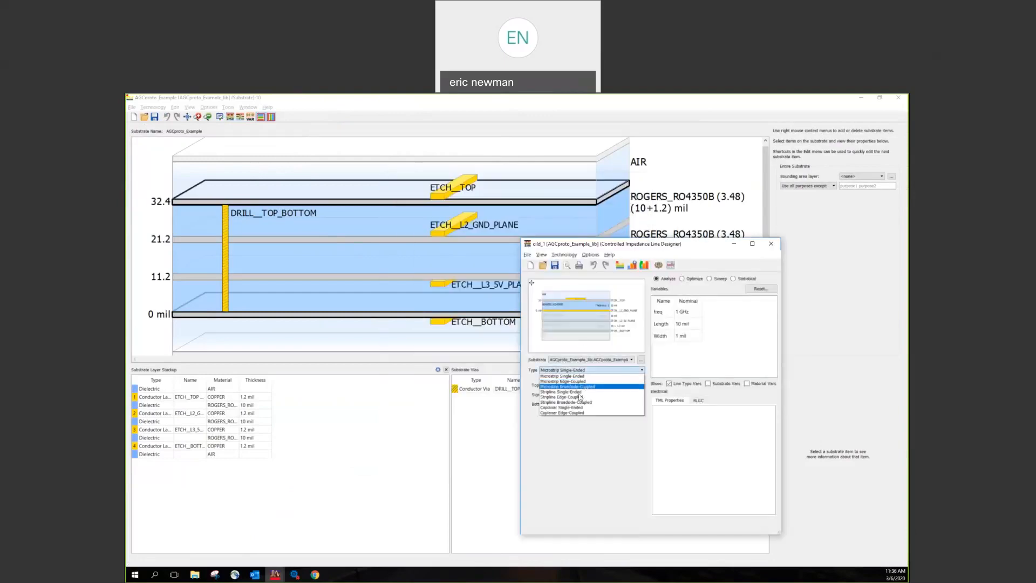
click(570, 410)
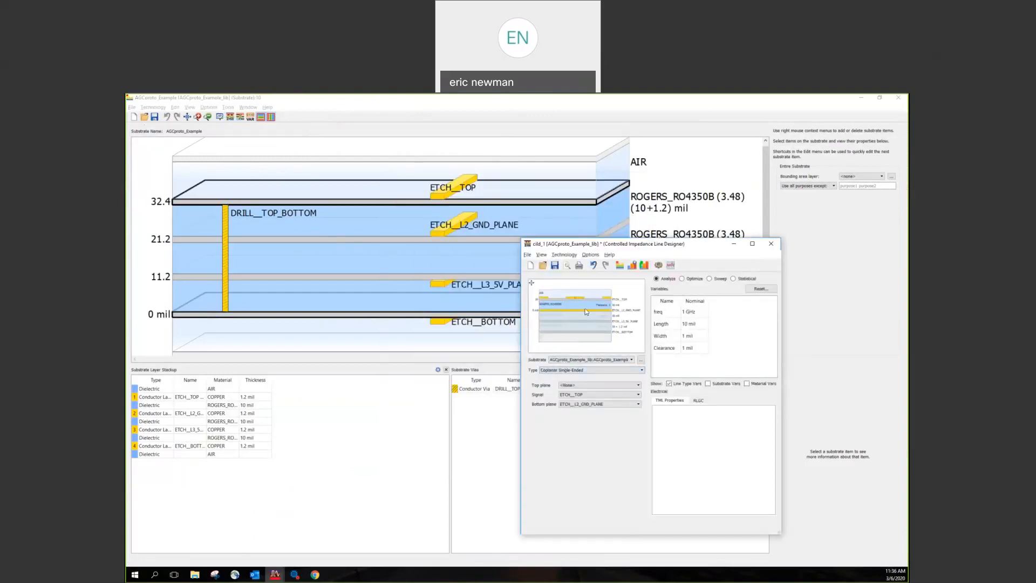
Step: Set the coplanar line's width to 5 mil and analyze its electrical properties
click(680, 340)
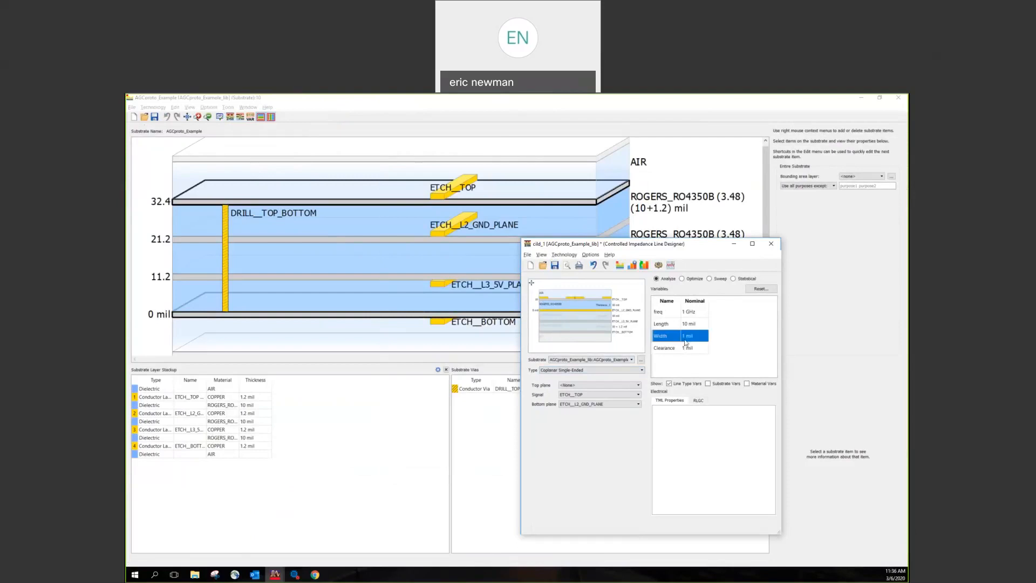
click(683, 337)
text(5)
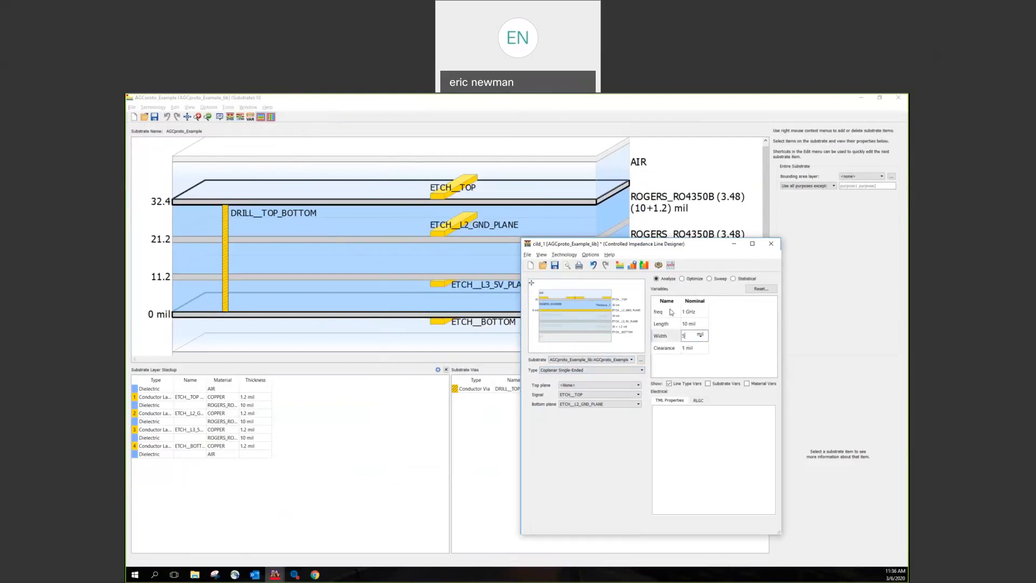
click(658, 266)
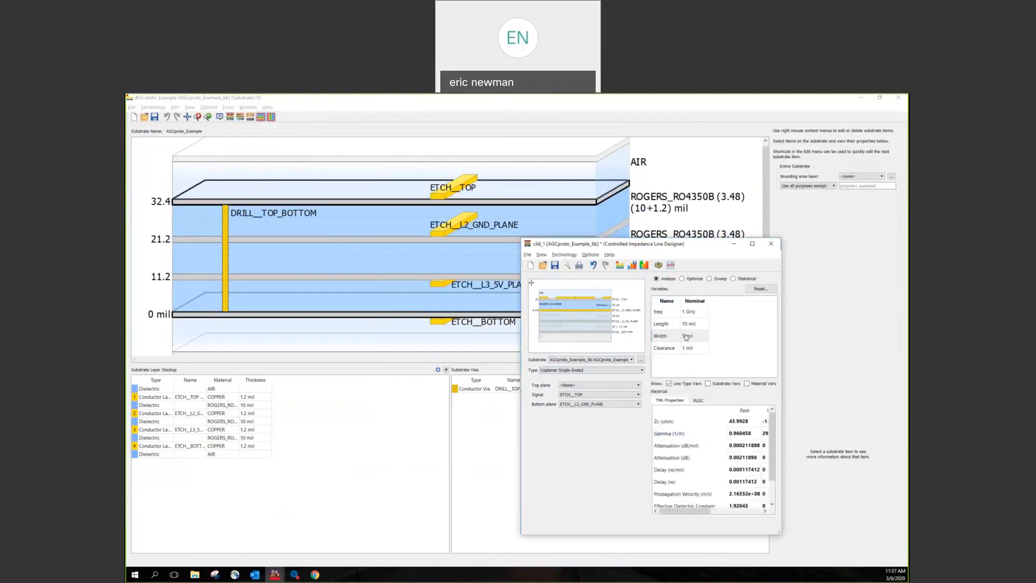
Step: Optimize the coplanar line's clearance for a Zc goal of 50 and close the Controlled Impedance Line Designer
click(682, 279)
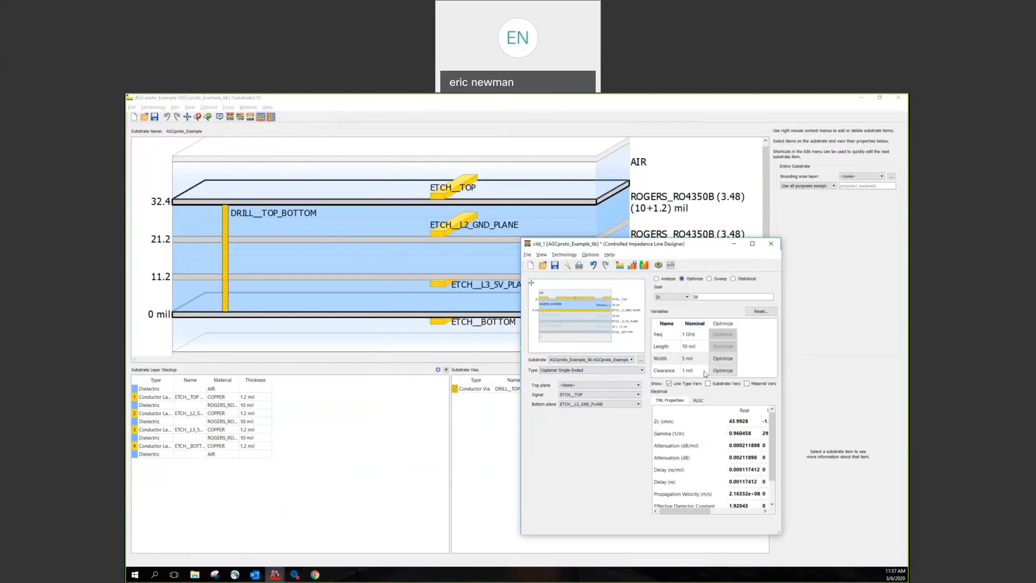
click(723, 370)
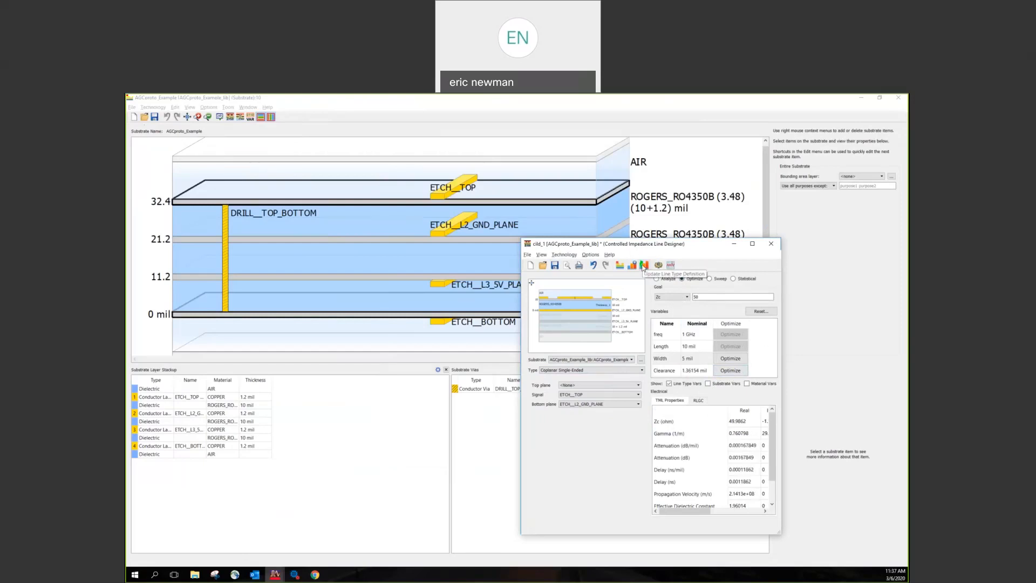
click(769, 245)
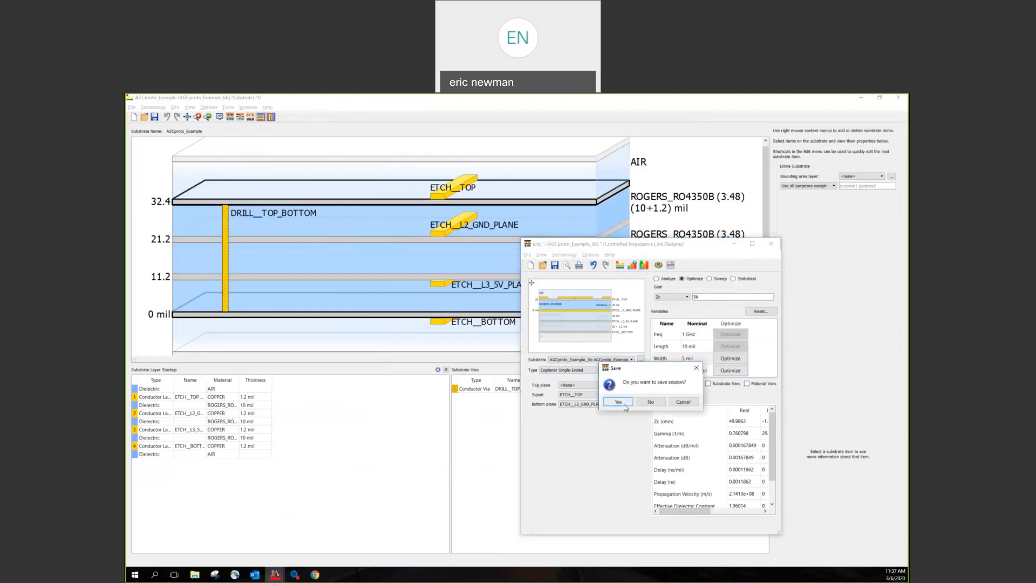
click(637, 405)
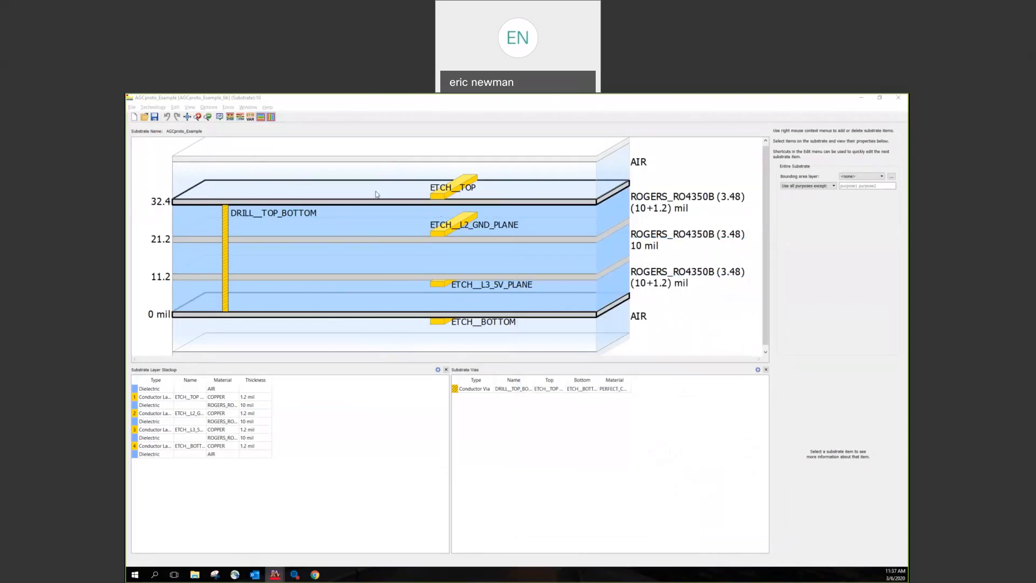
Step: Open the Via Designer for this substrate and view the via geometry from a tilted angle
click(240, 119)
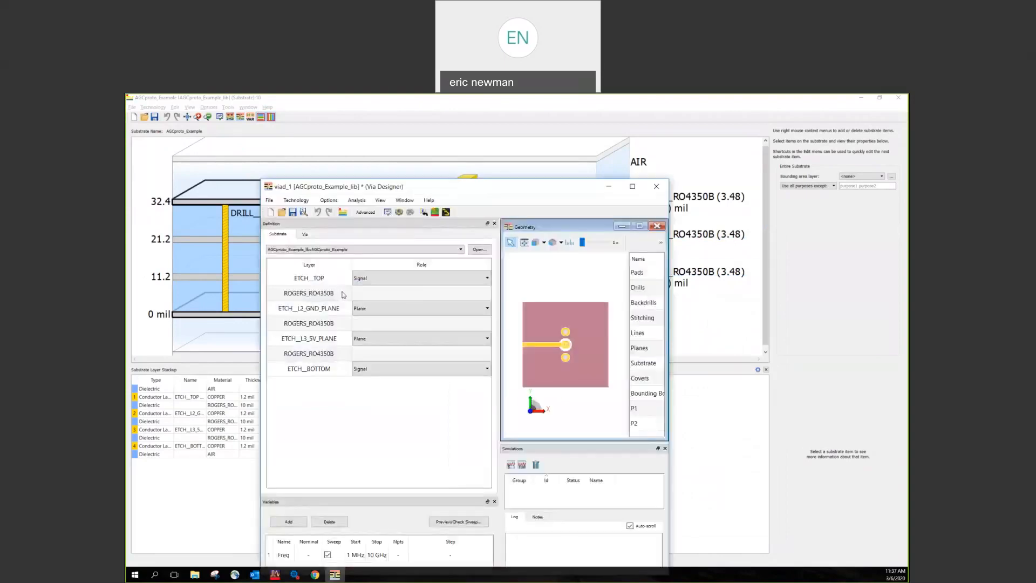
drag(560, 393, 577, 357)
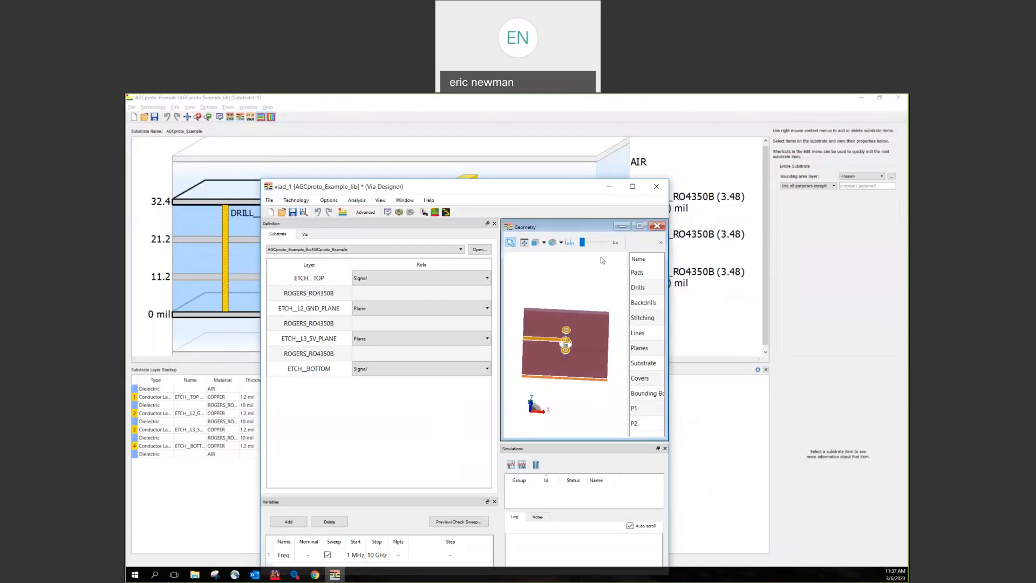
Step: Close the Via Designer without saving the session and insert a cover below the substrate's bottom AIR layer
click(655, 191)
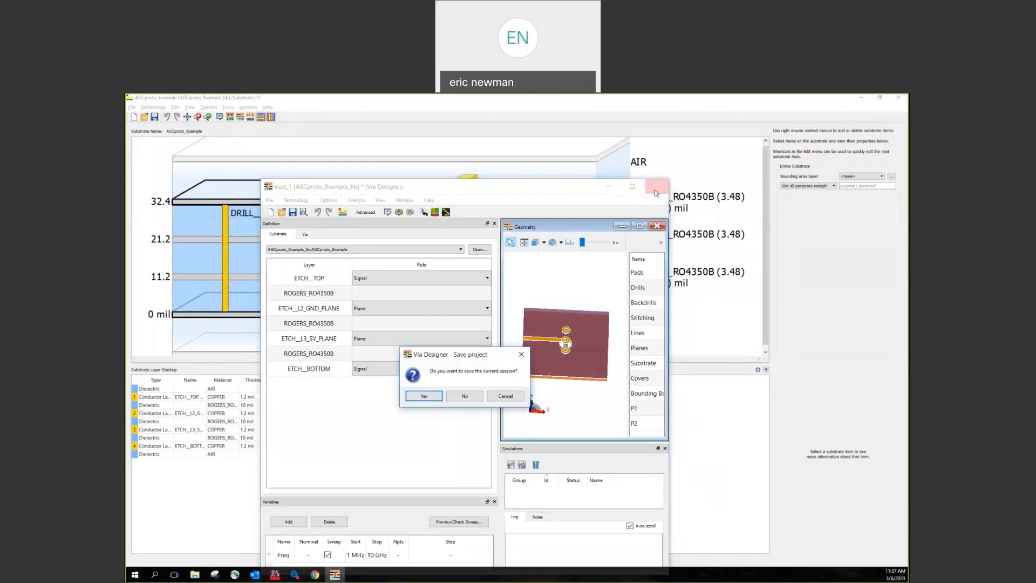
click(464, 397)
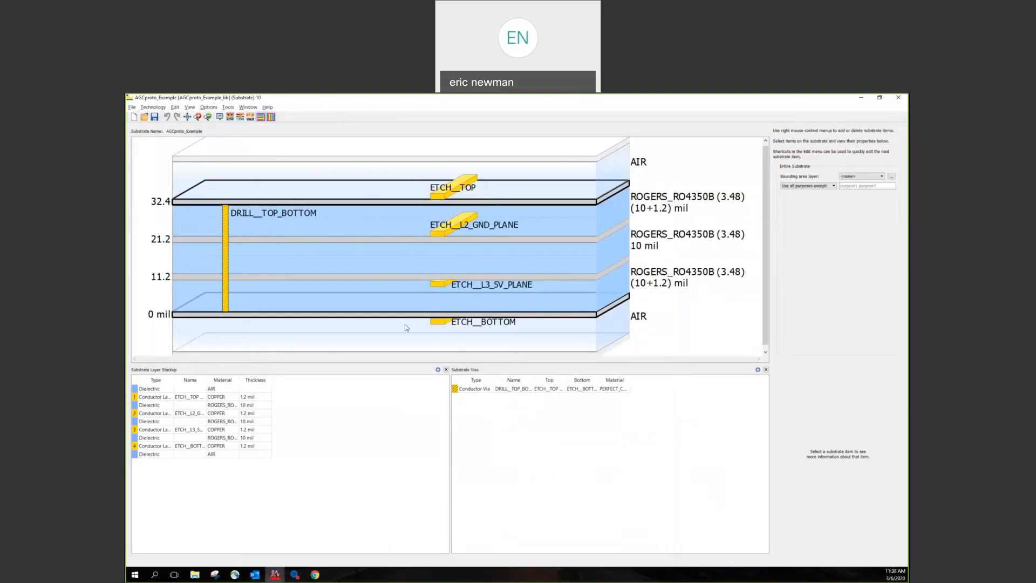
click(523, 339)
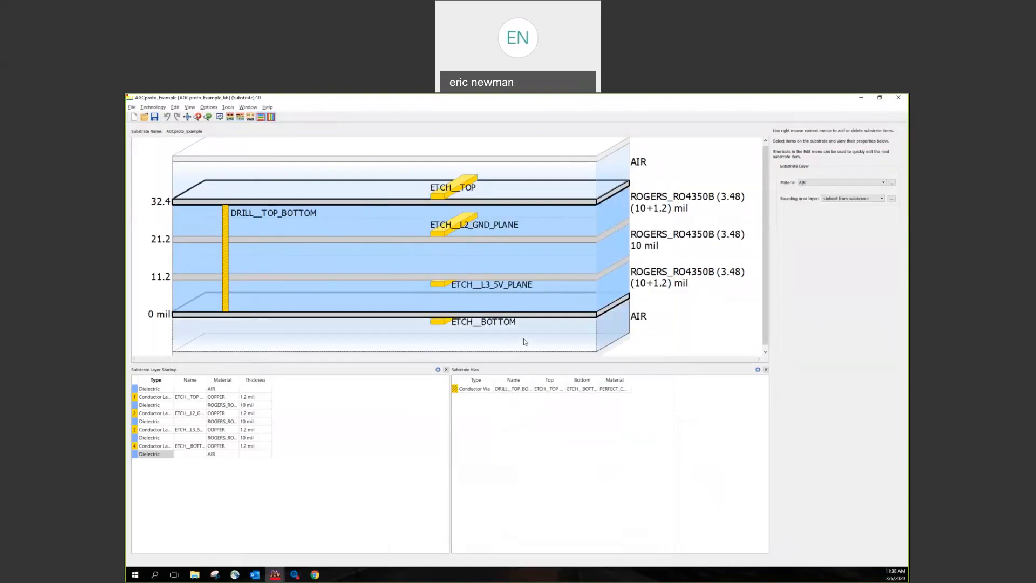
right_click(524, 338)
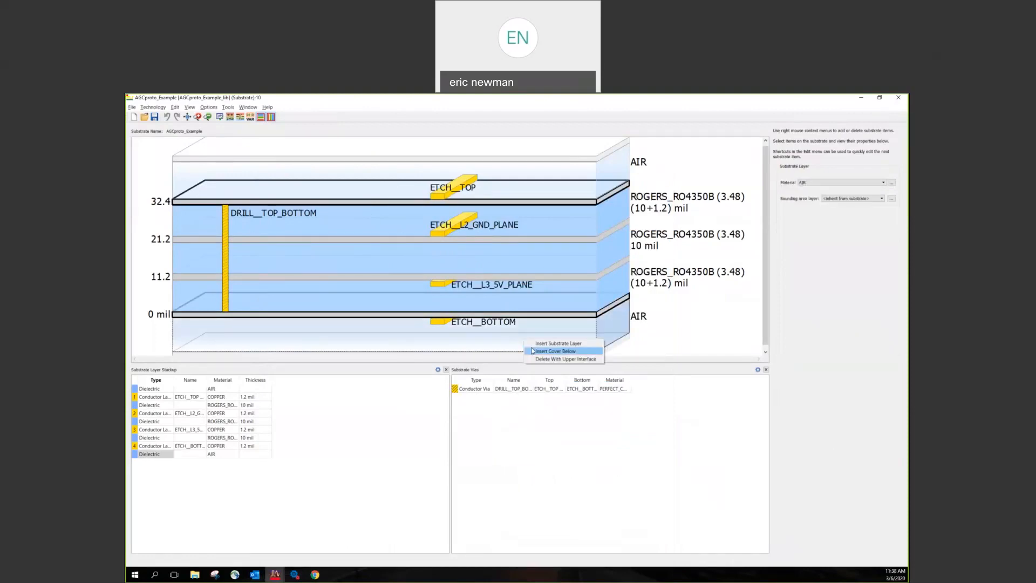
click(532, 351)
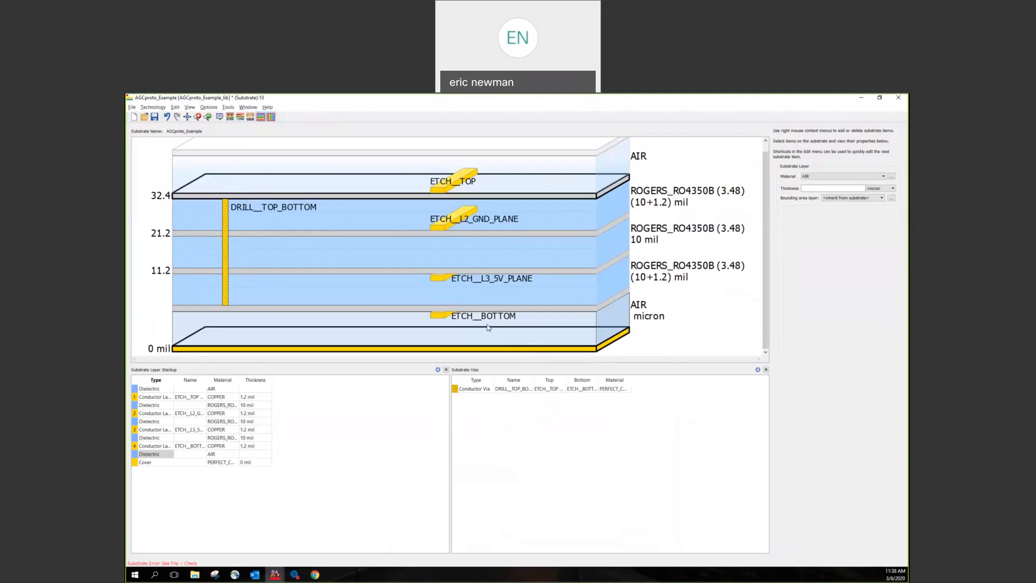
Step: Delete the bottom AIR layer and the two lowest ROGERS_RO4350B layers with their upper interfaces, keeping only ETCH__TOP's dielectric above the cover
right_click(487, 325)
click(529, 382)
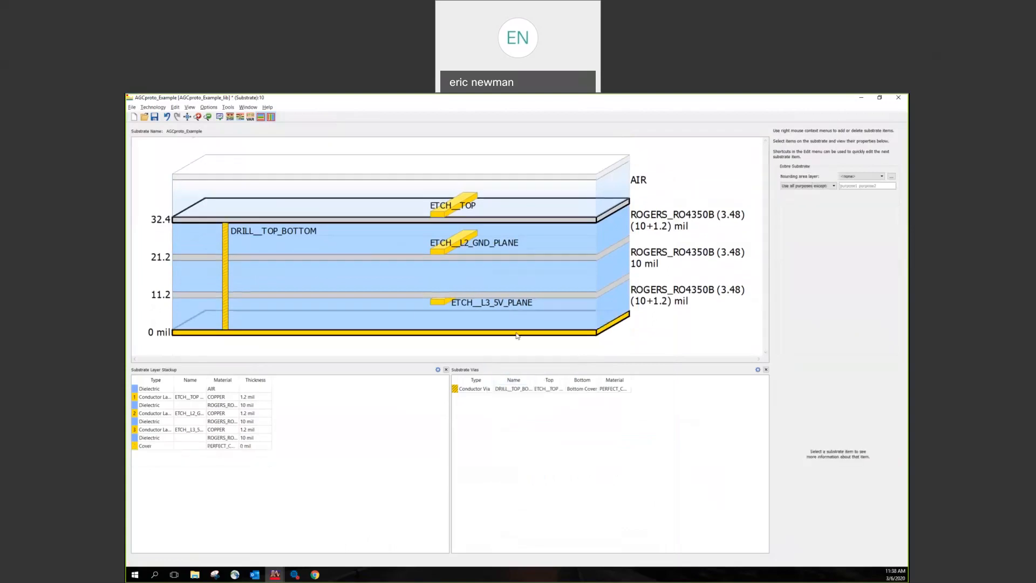
right_click(517, 316)
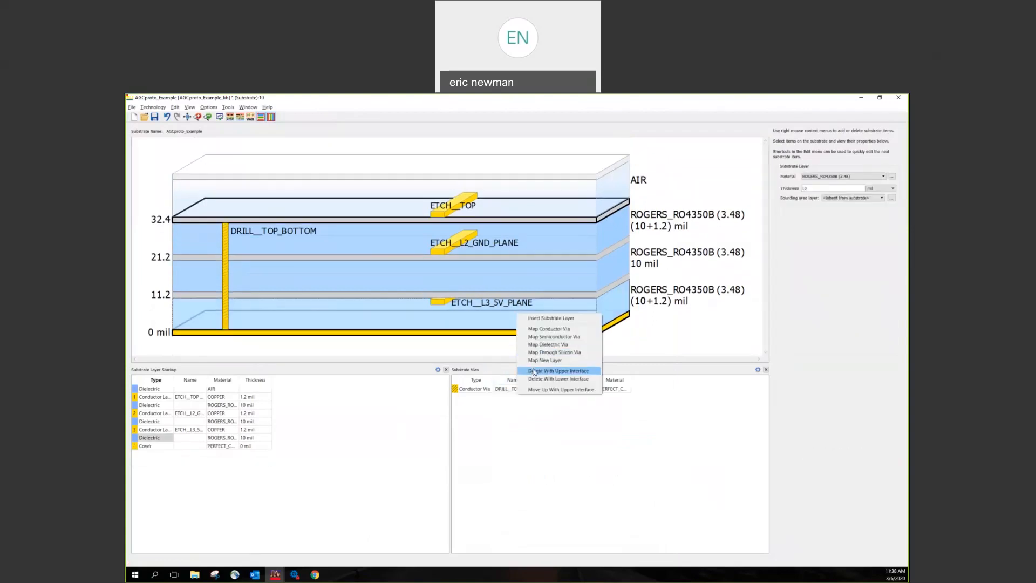
click(533, 371)
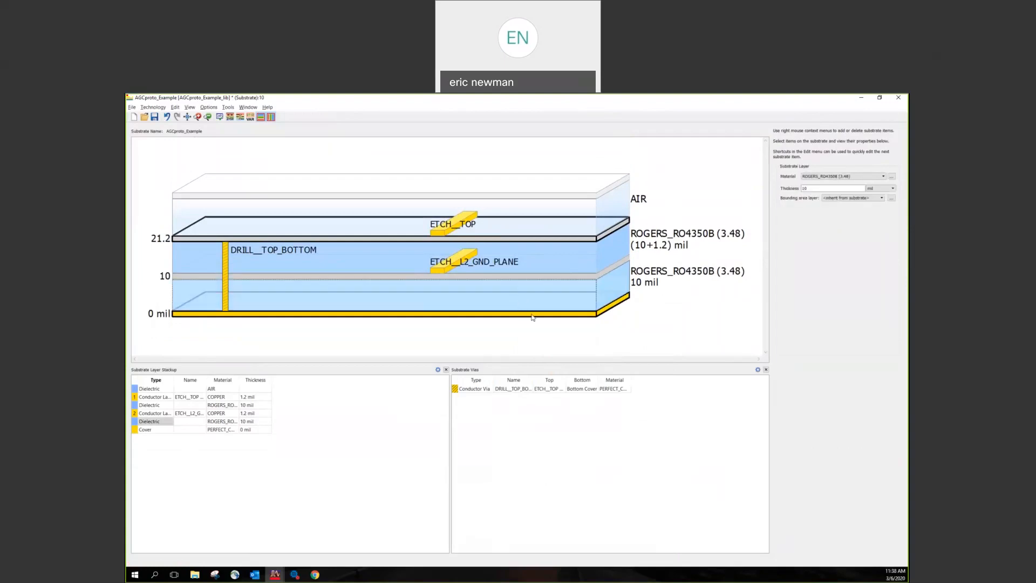
right_click(518, 297)
click(541, 355)
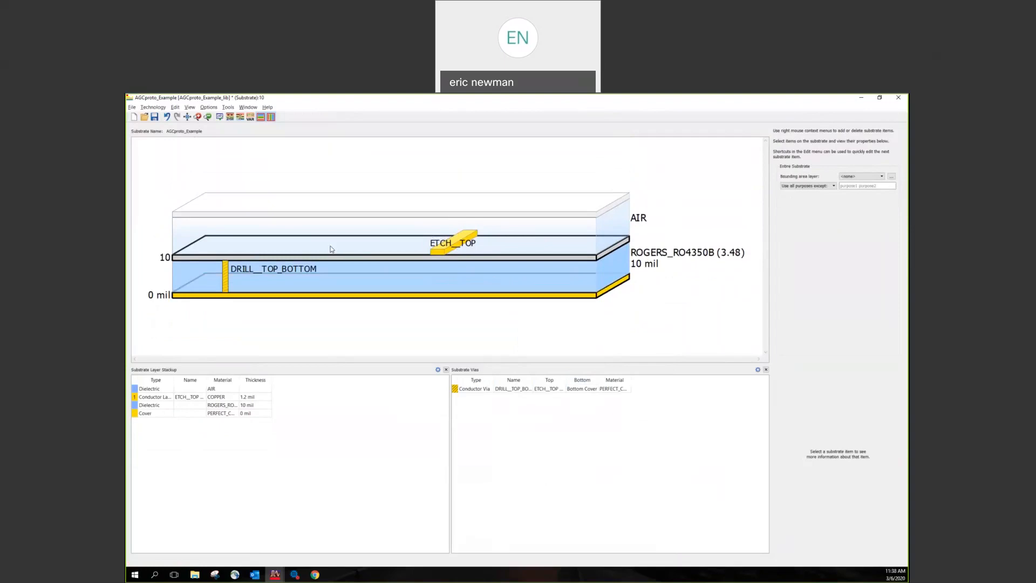
Step: Save the simplified substrate under the new name AGCproto_Example_wCover and close the substrate editor
click(437, 252)
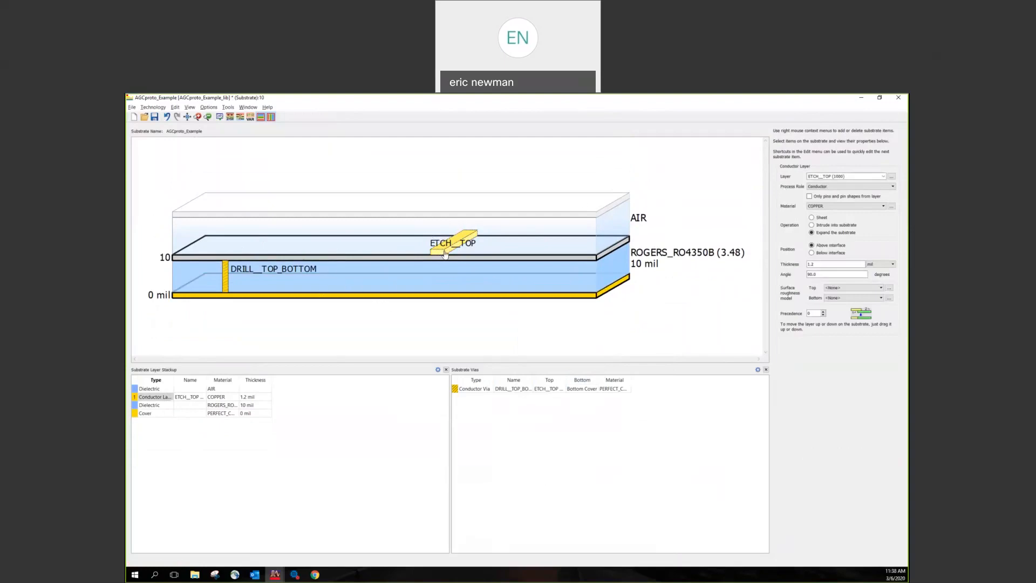
click(420, 171)
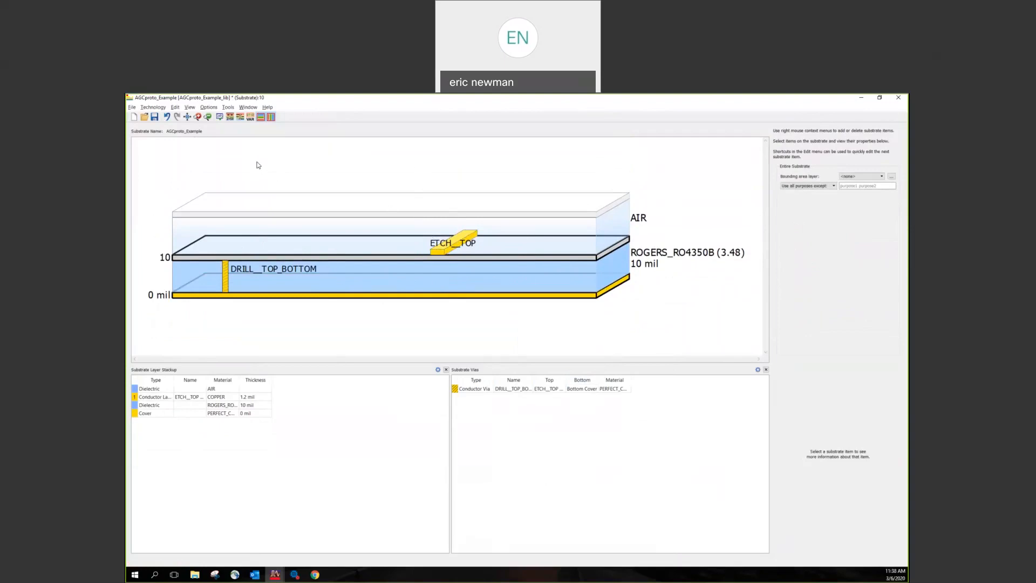
click(132, 107)
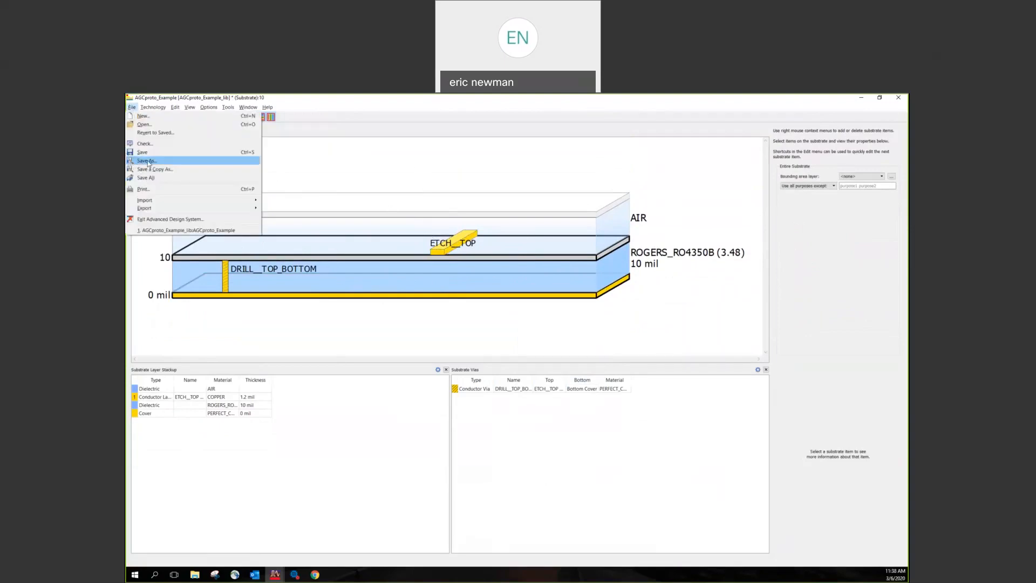
click(148, 161)
click(539, 331)
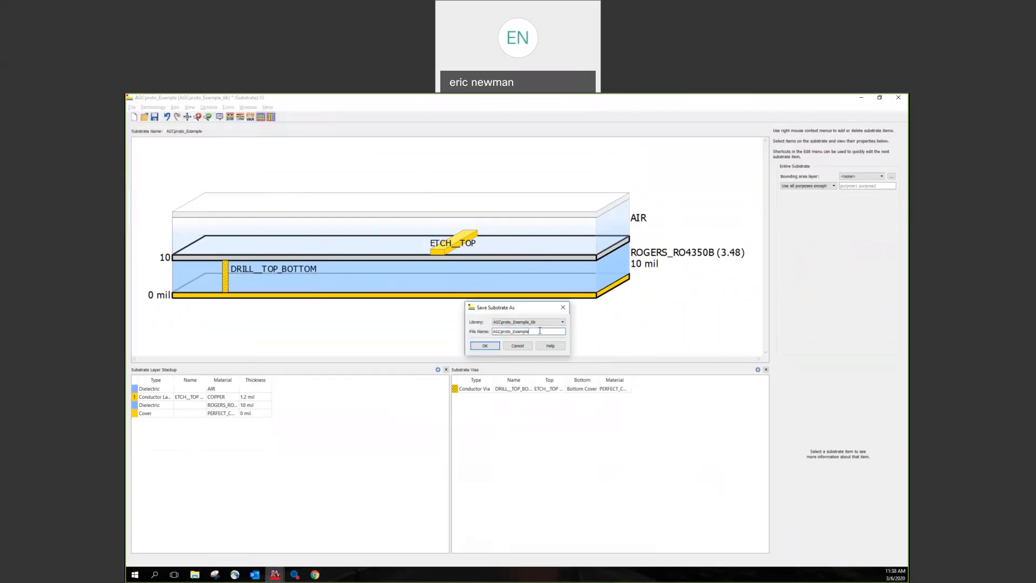
text(_wCover)
click(484, 346)
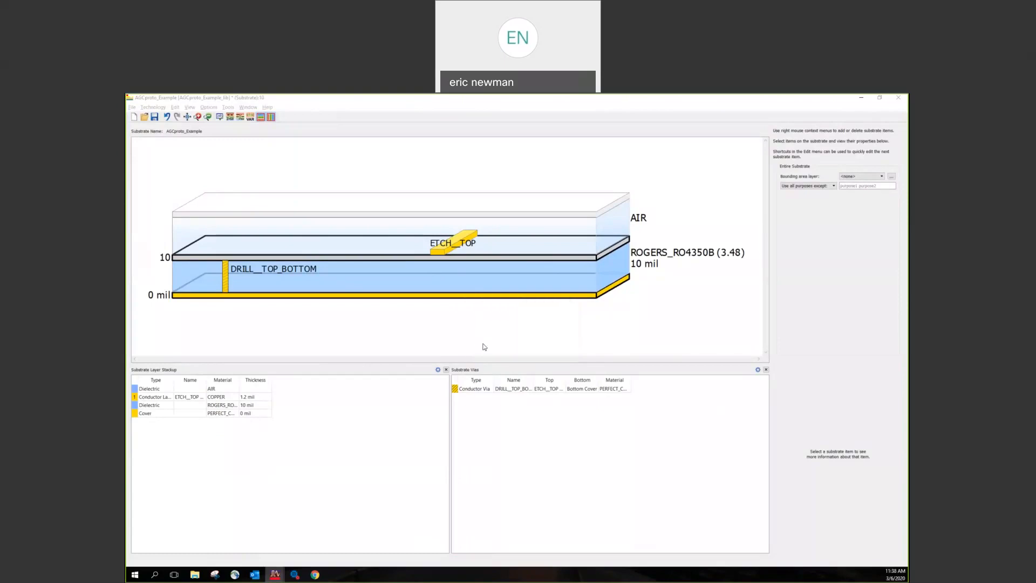
click(896, 99)
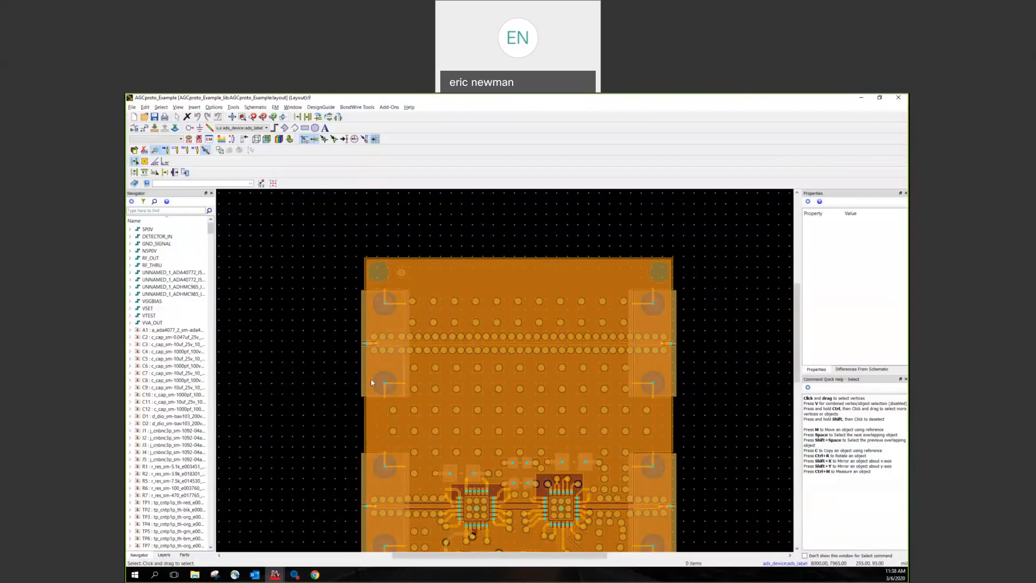
Step: Preview a Cookie Cutter boundary around the RF_THRU net with proximity nets cut within 200 mil, and close the dialog
scroll(443, 351, up, 1)
scroll(444, 351, down, 1)
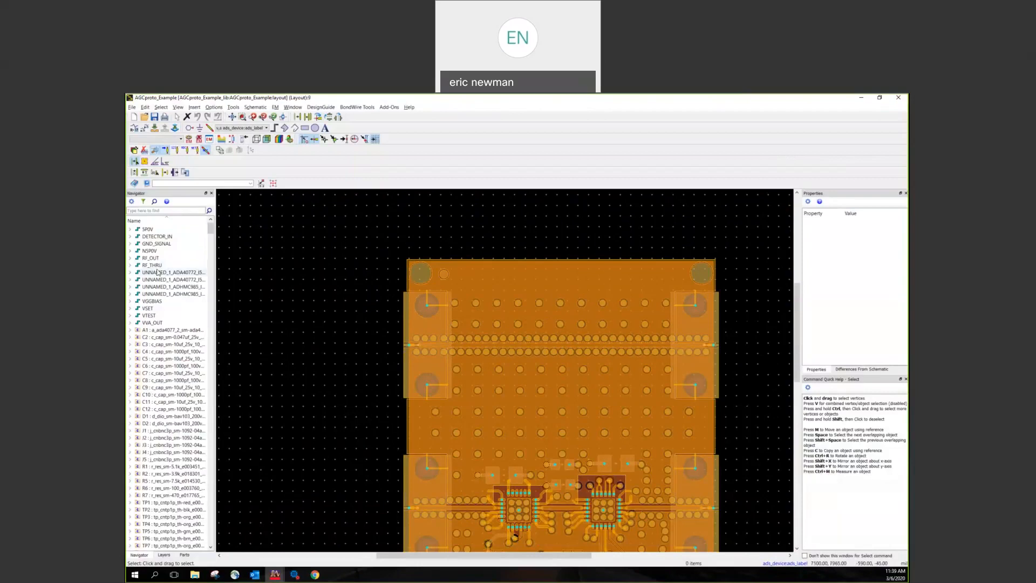
click(154, 267)
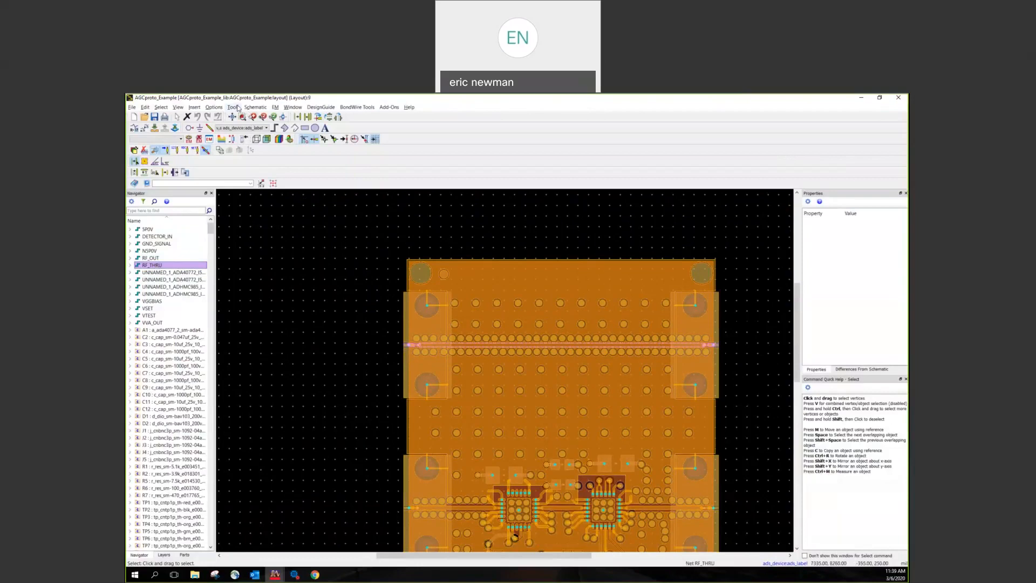
click(276, 107)
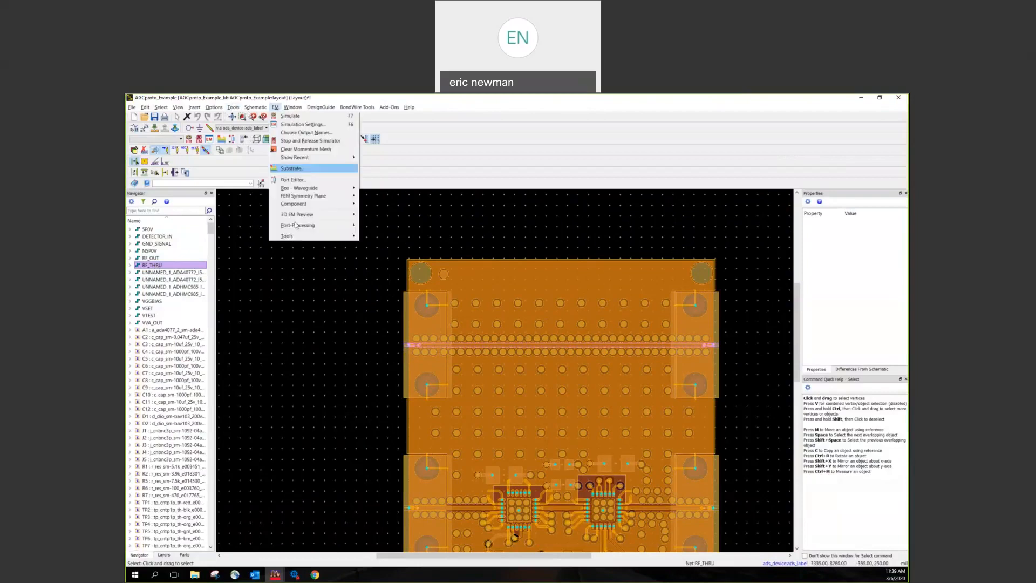
mouse_move(353, 237)
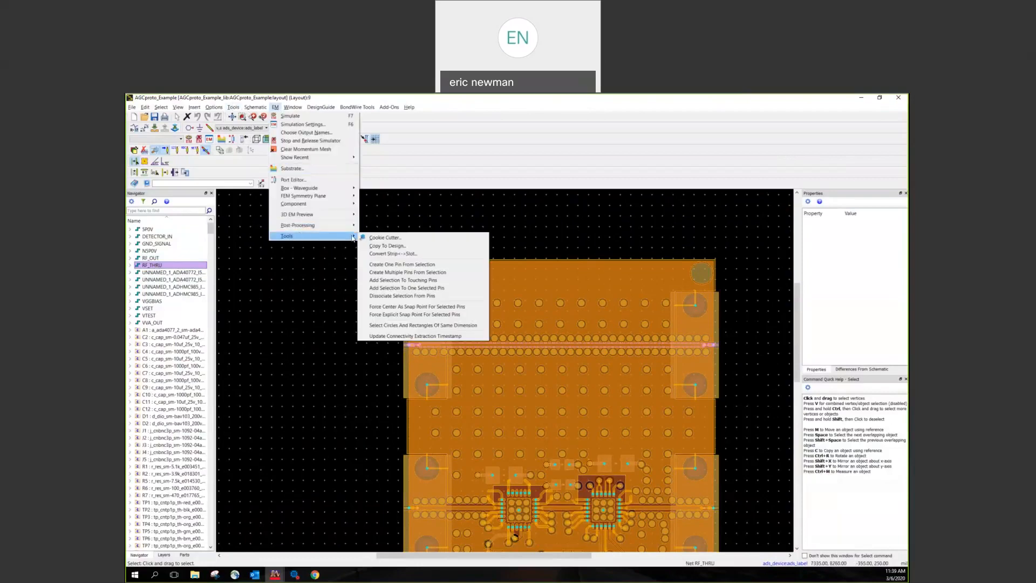
click(379, 238)
click(458, 302)
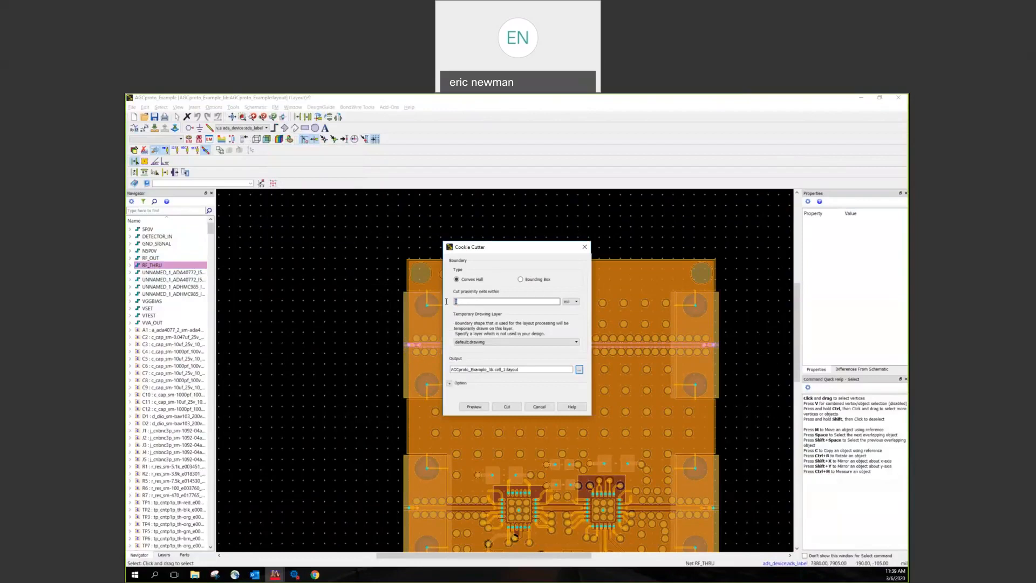
text(200)
click(480, 406)
click(585, 249)
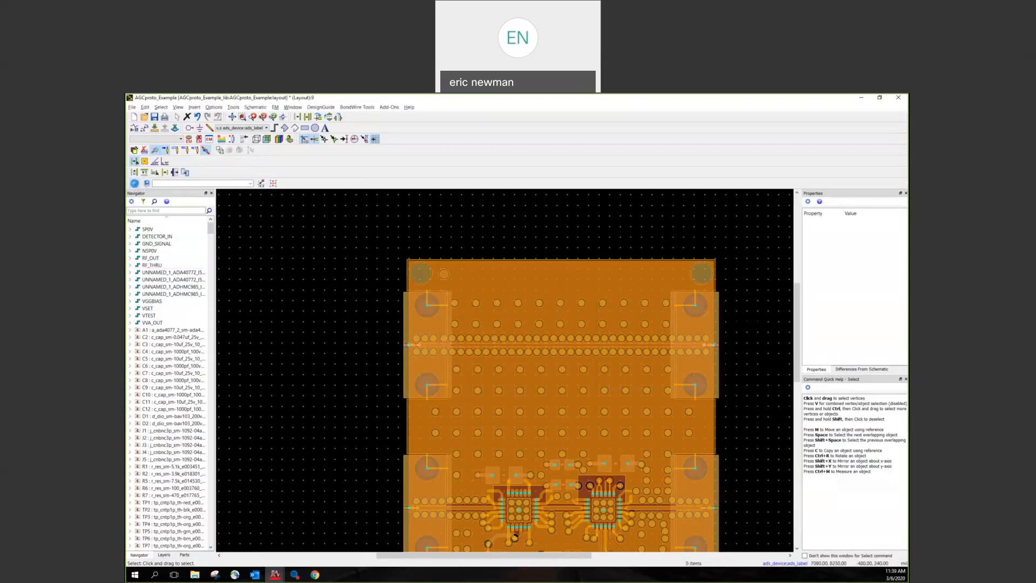
Step: View the Layout Command Line reference and close it
click(135, 183)
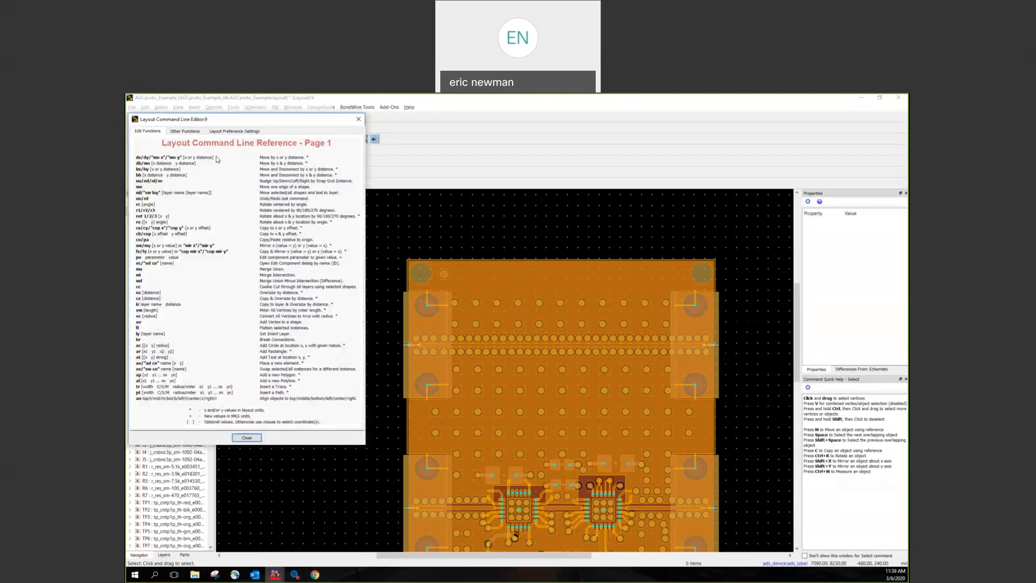
click(358, 119)
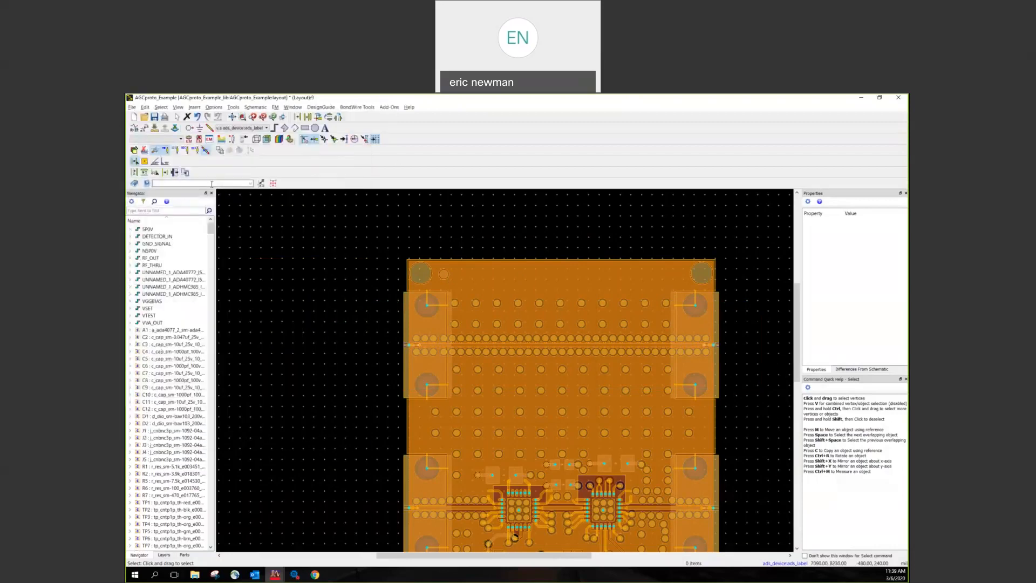
Step: Check the Layout Command Line Editor feature in the main window's App Manager and return to the AGCproto_Example layout
click(275, 574)
click(231, 509)
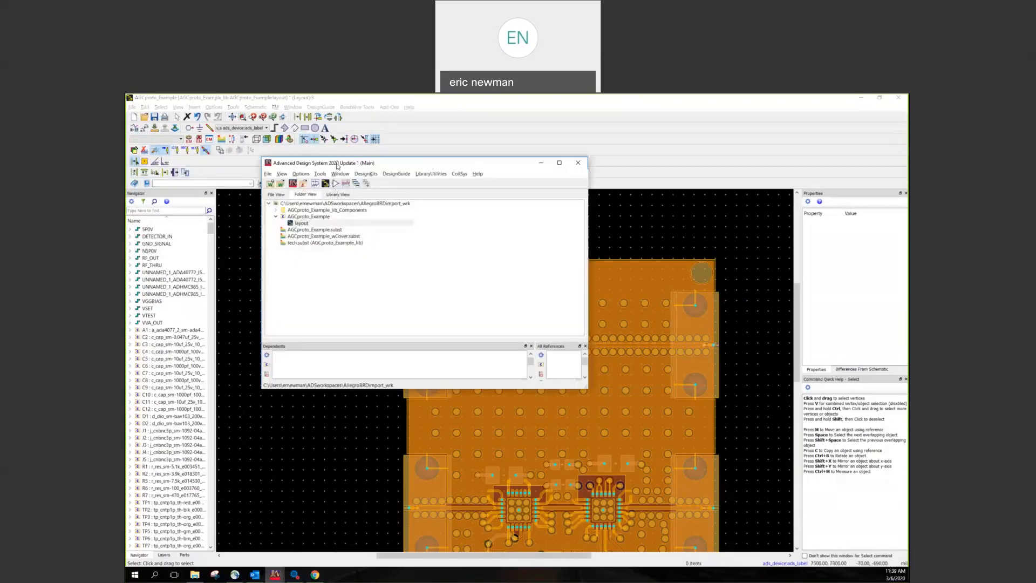
click(320, 173)
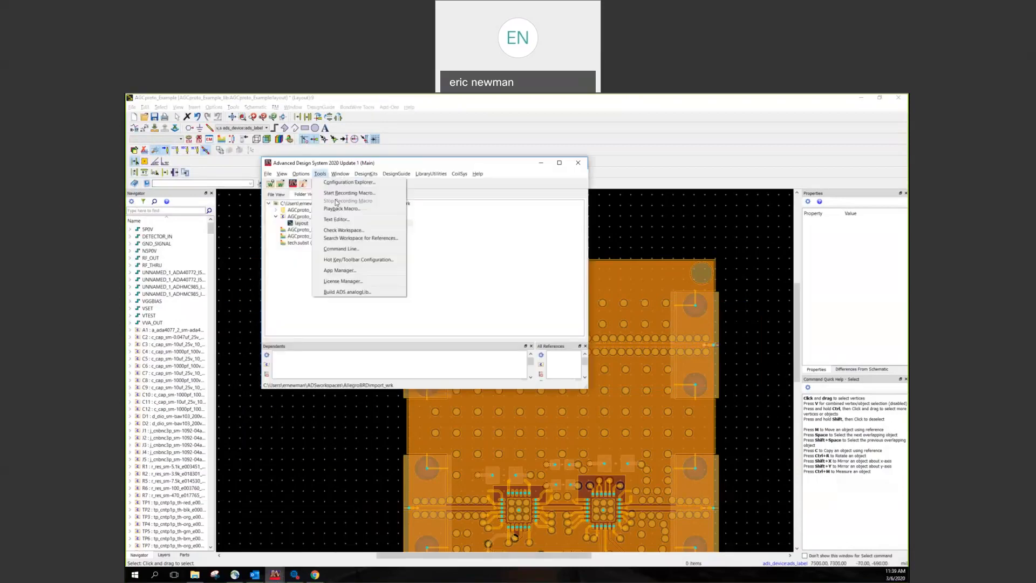
click(344, 272)
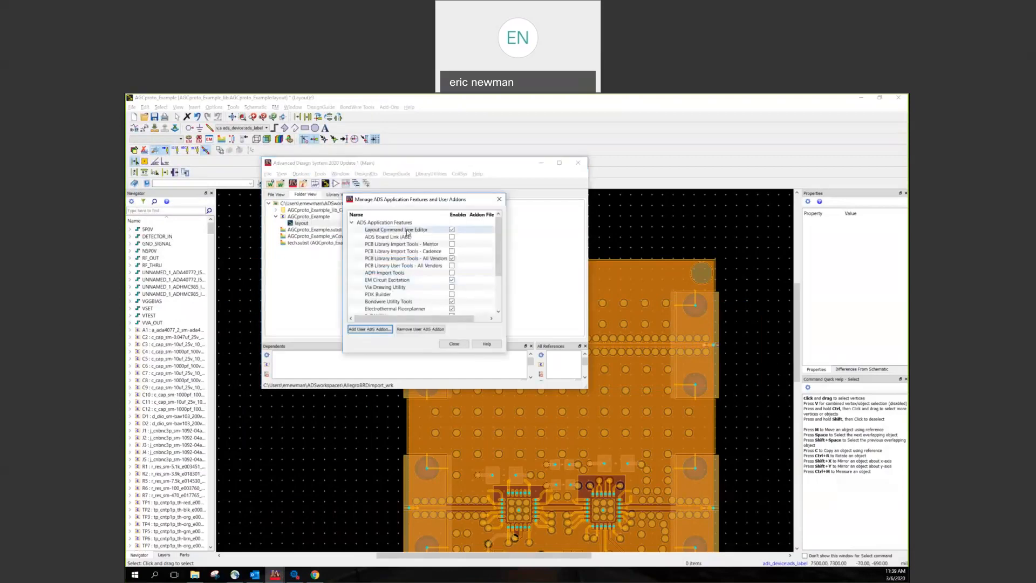
click(455, 344)
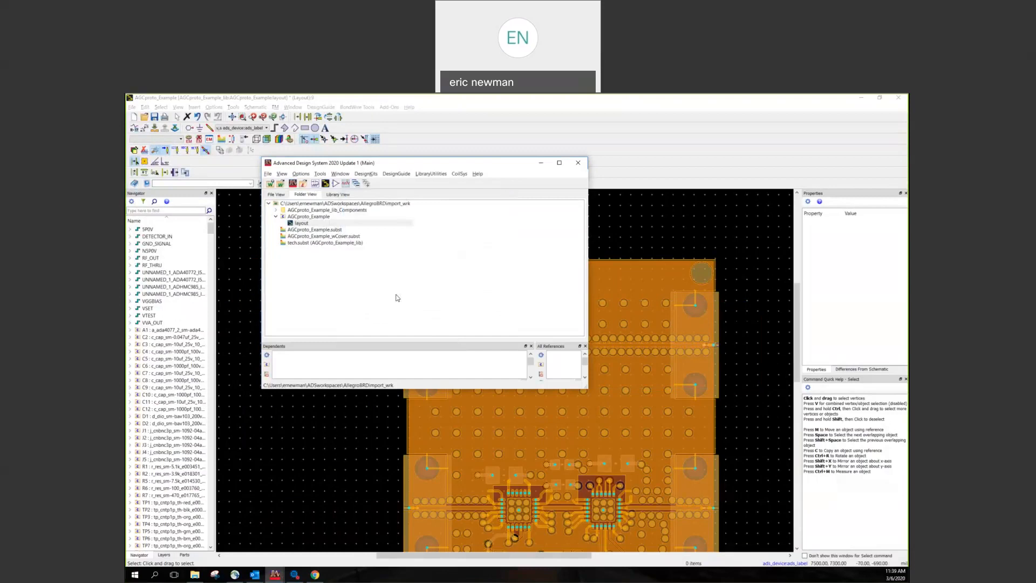
double_click(300, 223)
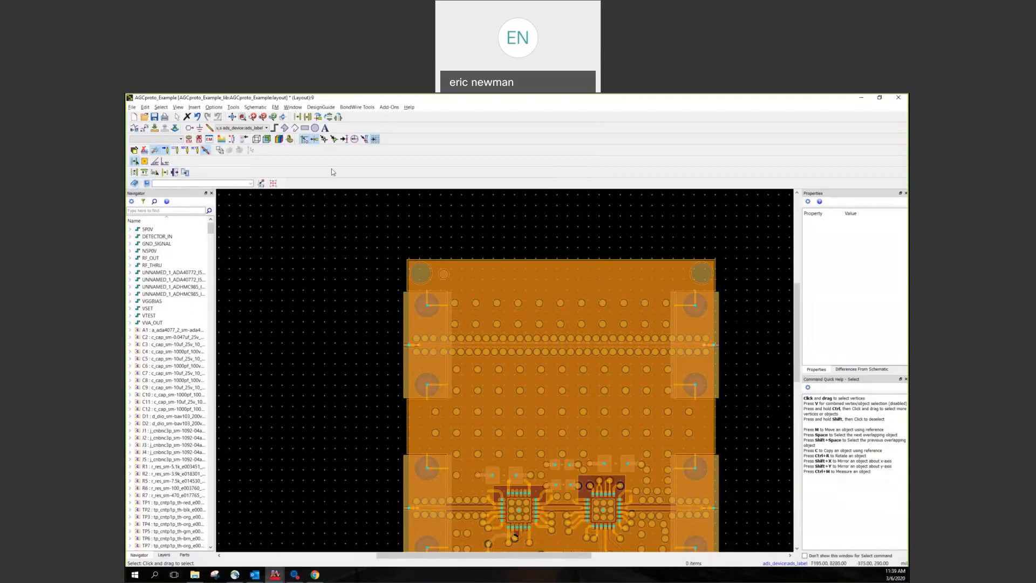
Step: Hide the LayoutCommandLine toolbar and show it again
right_click(395, 161)
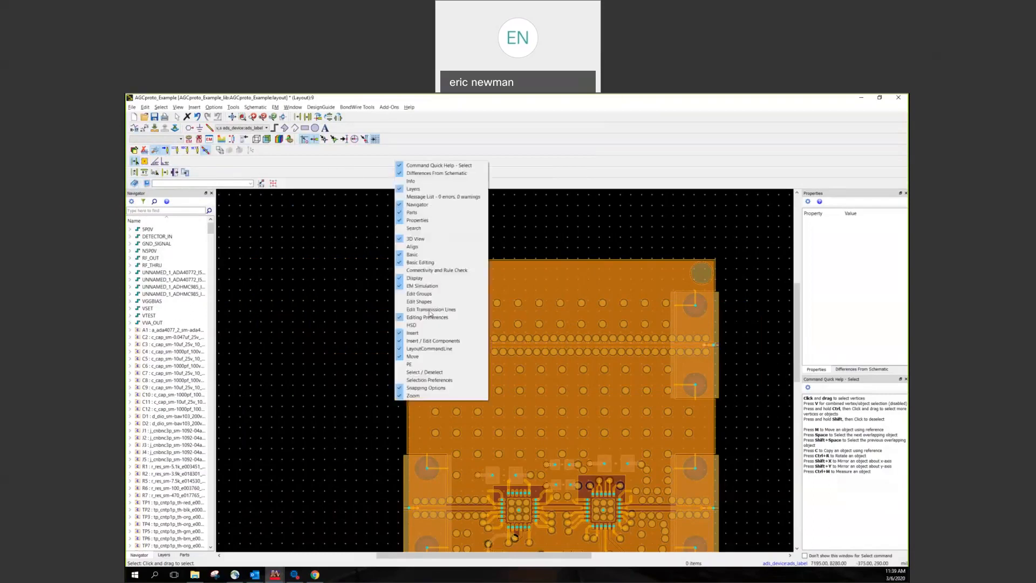
click(429, 349)
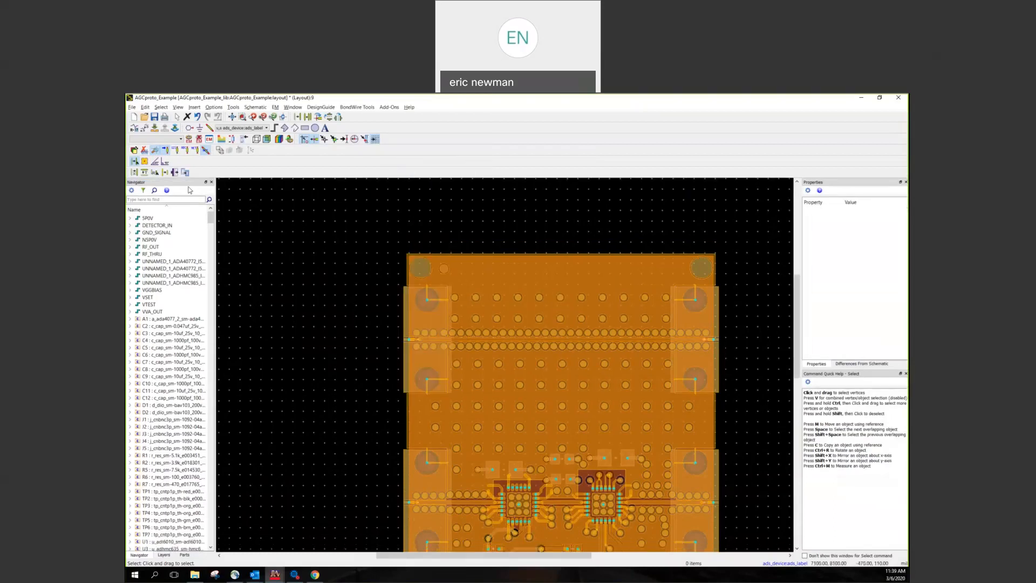
right_click(441, 152)
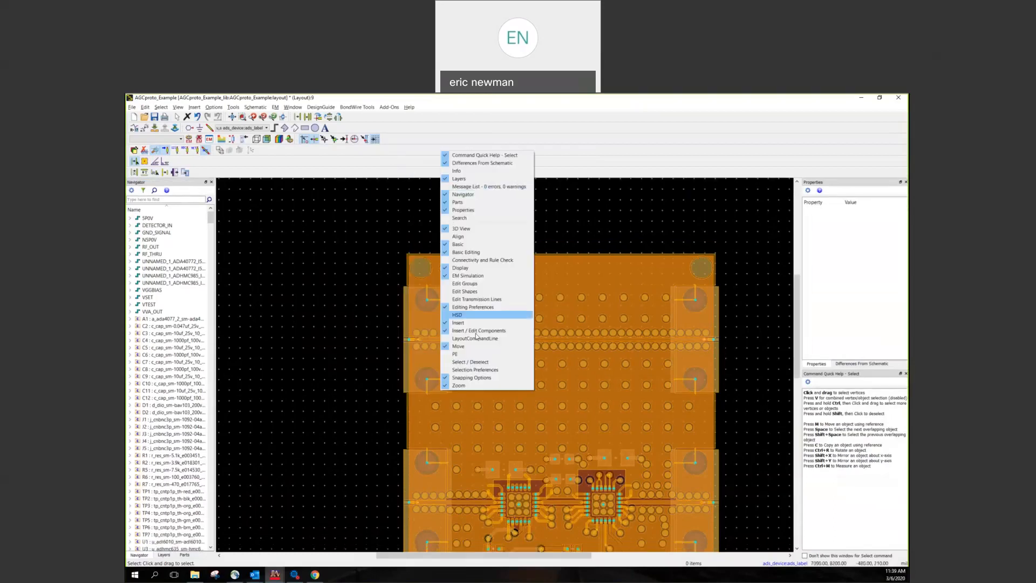
click(447, 338)
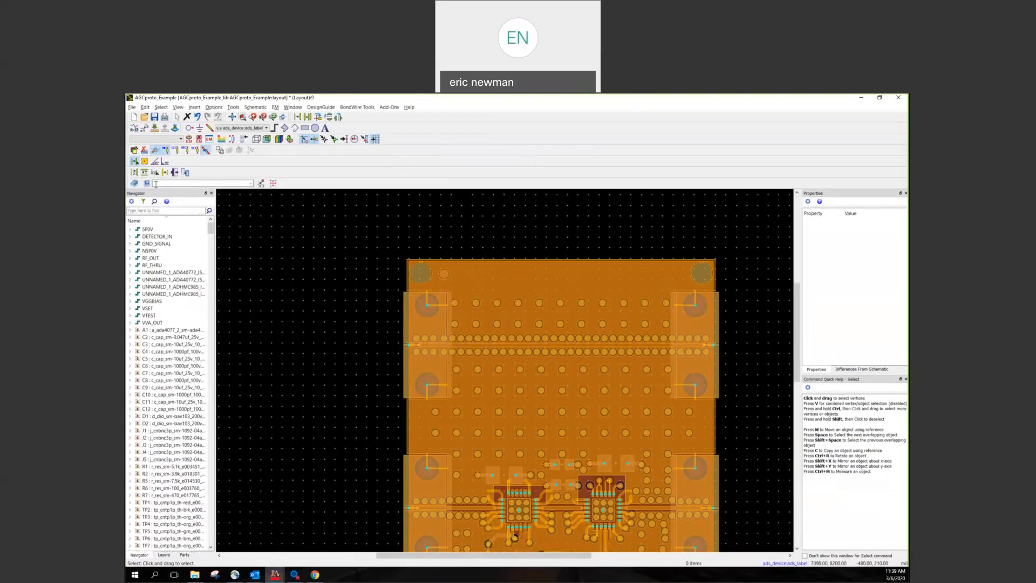
Step: Examine the edit functions in the Layout Command Line reference and close the window
click(135, 183)
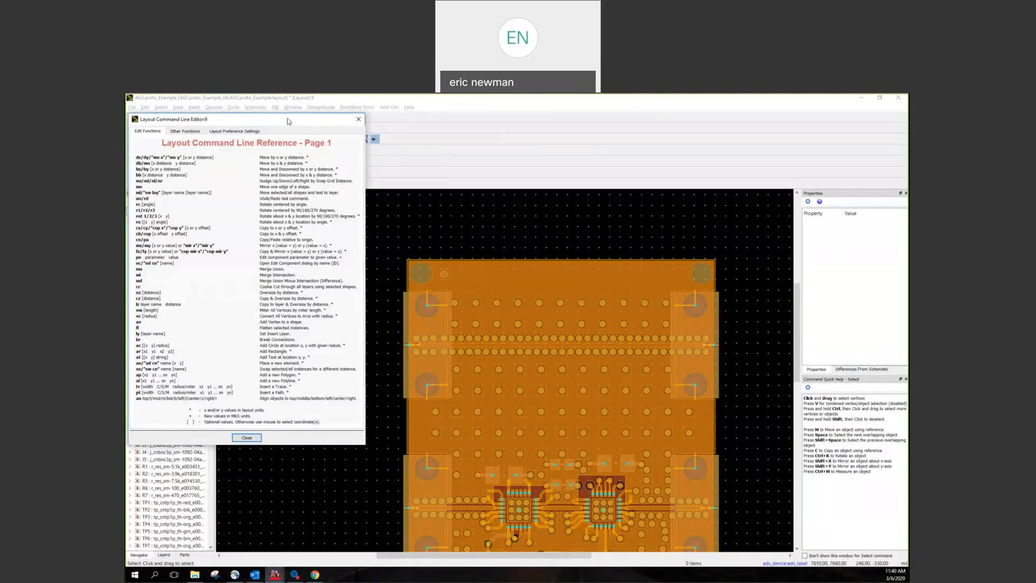
drag(351, 121, 357, 128)
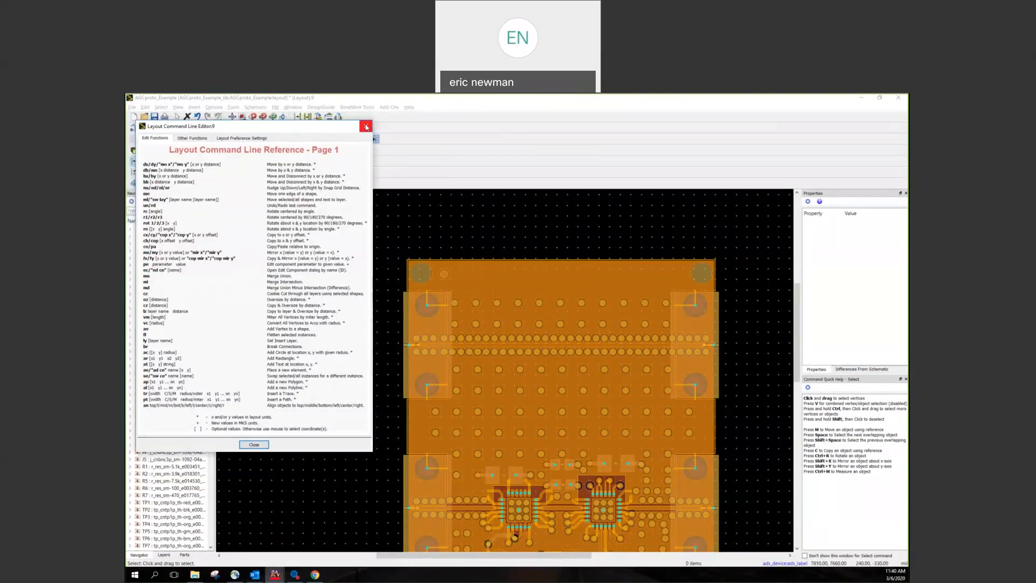
click(366, 127)
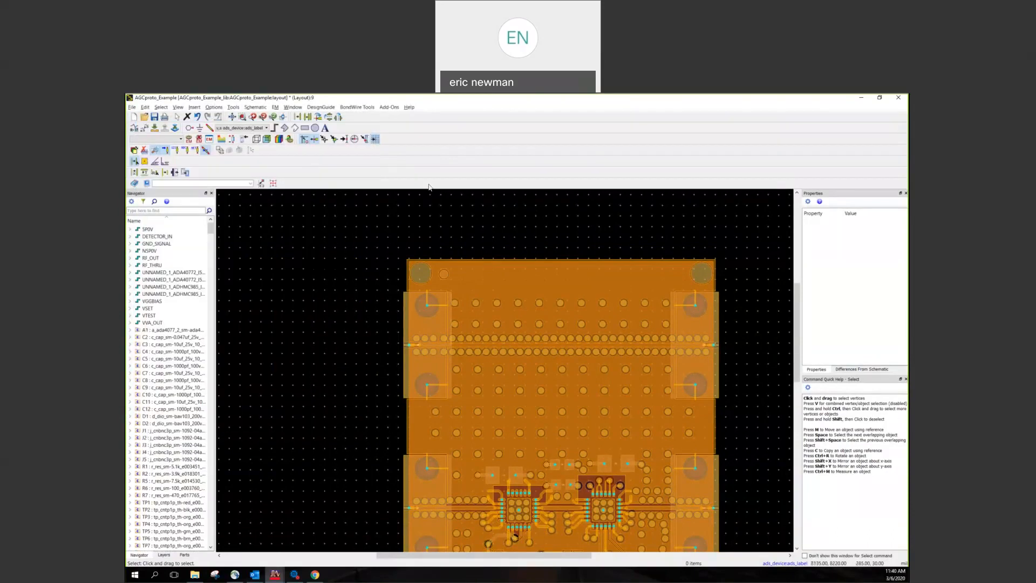
Step: Draw a rectangle about 1740 by 870 mil around the board's upper section containing the RF_THRU trace
click(305, 128)
click(369, 236)
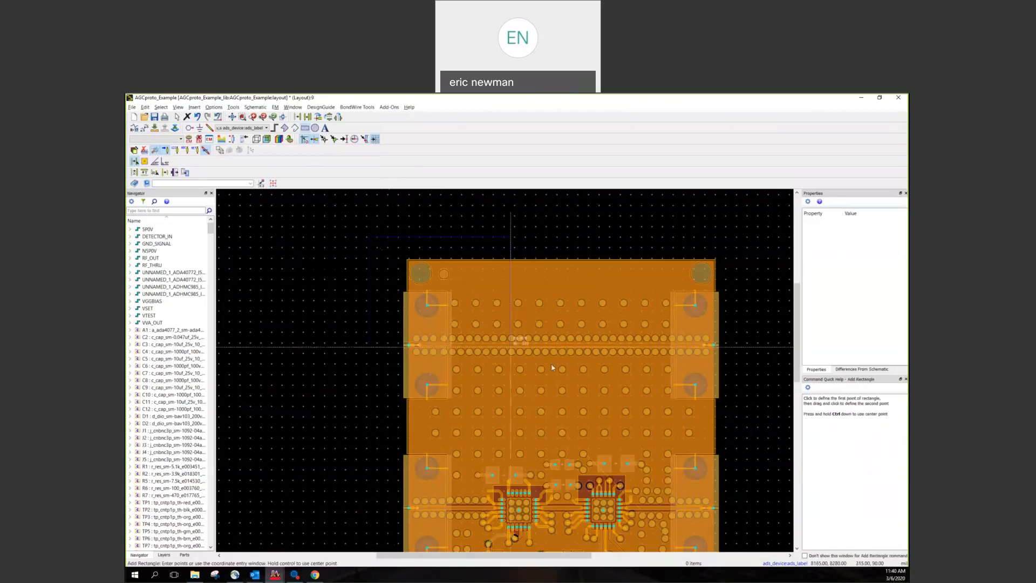
click(737, 421)
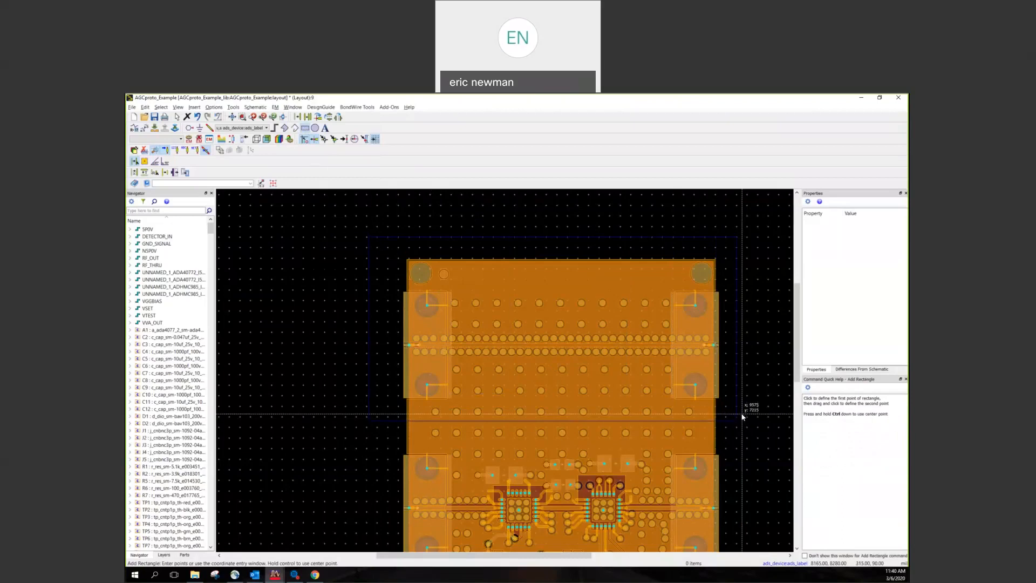
key(Escape)
Step: Crop the layout to the region inside the selected rectangle with a Layout Command Line edit command
click(736, 407)
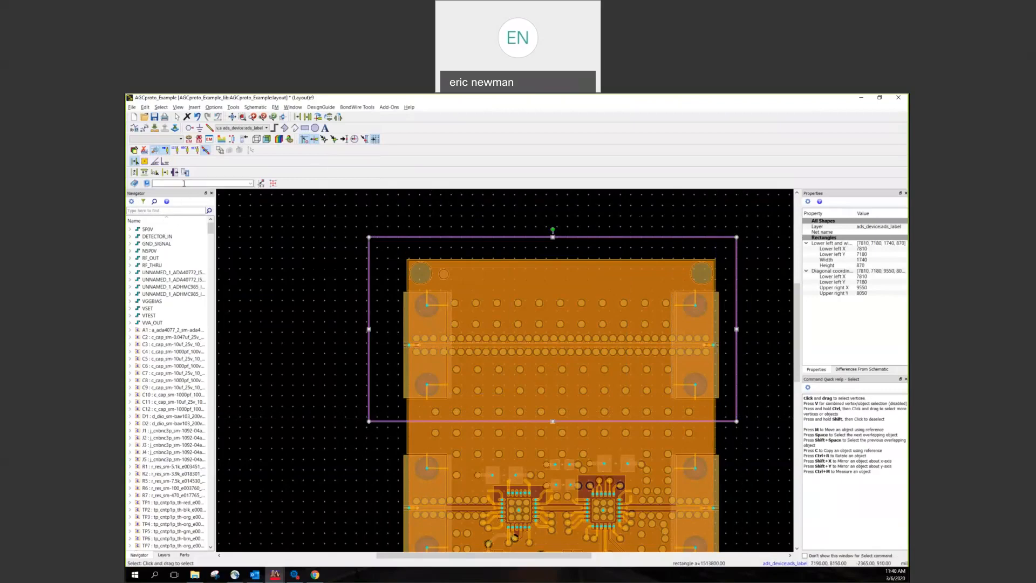
text(cd)
key(Return)
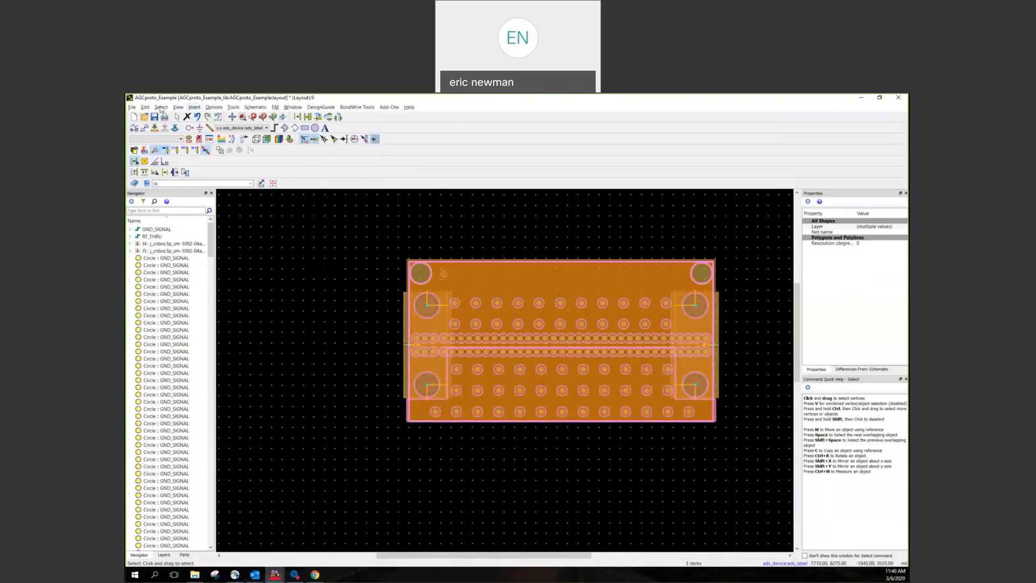
Step: Save the cropped layout as a new cell named AGCproto_Example_Thru in the same library
click(131, 108)
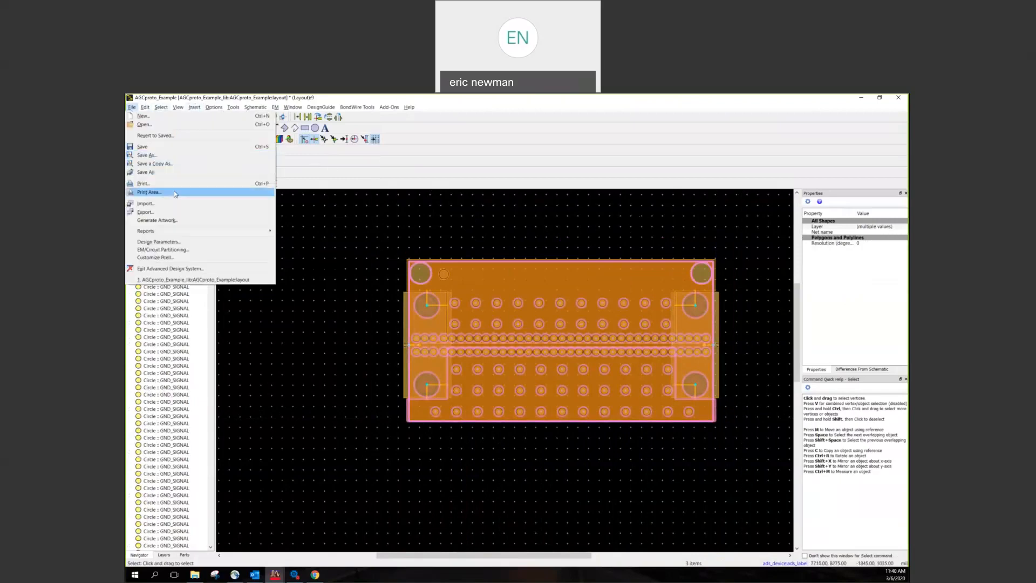
click(169, 164)
click(530, 314)
text(_Thru)
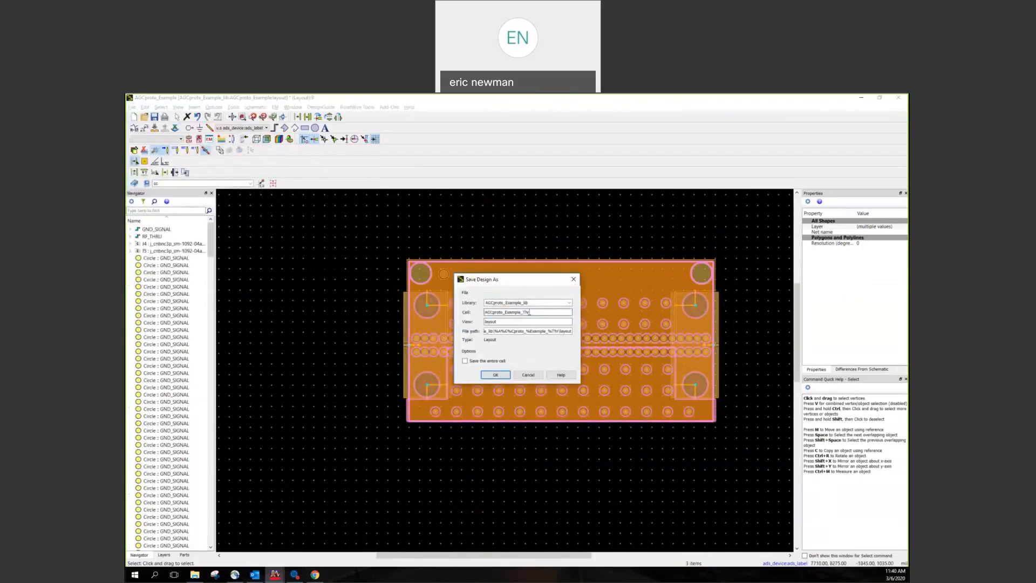
click(495, 374)
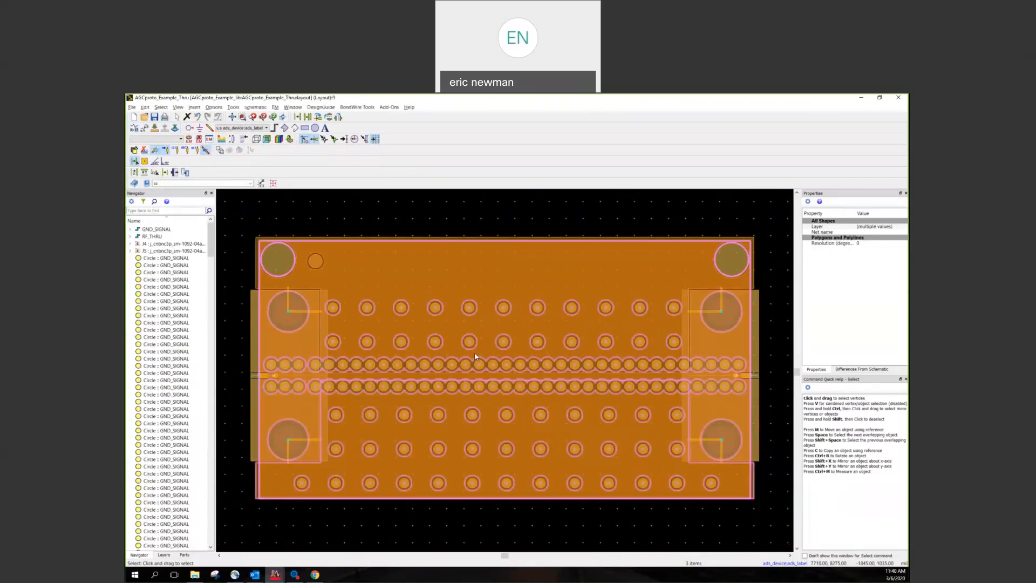
Step: Place the first pin on the RF_THRU trace's end at connector J4, on the board edge
scroll(421, 379, up, 3)
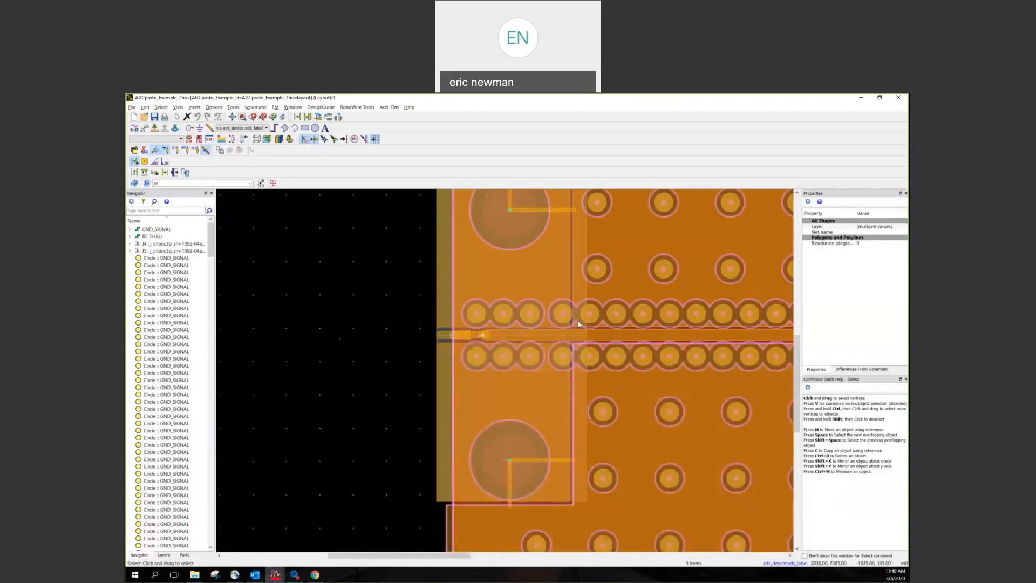
click(189, 128)
click(453, 339)
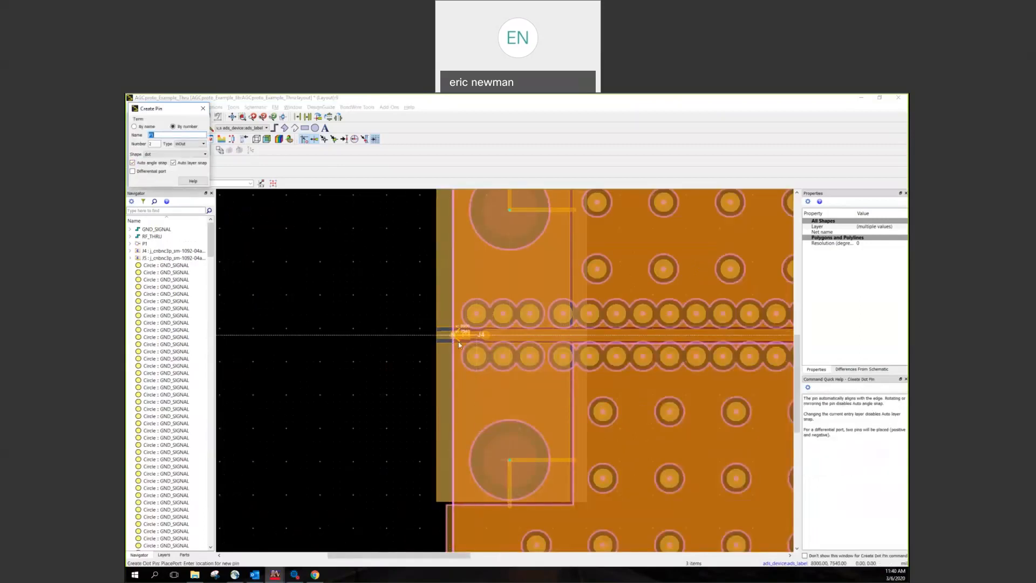
key(Escape)
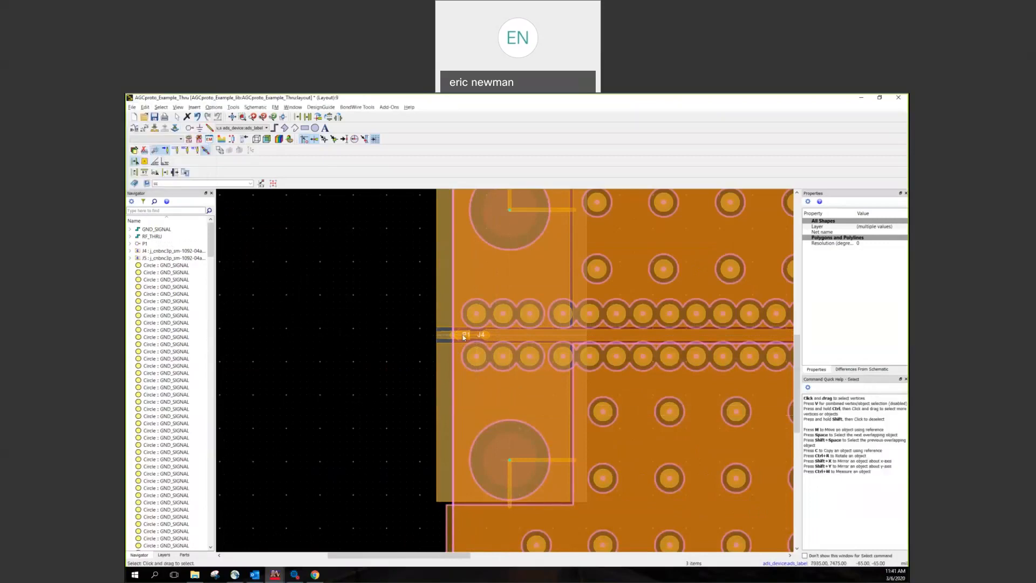
drag(459, 335, 457, 338)
click(308, 363)
key(ctrl+z)
click(329, 358)
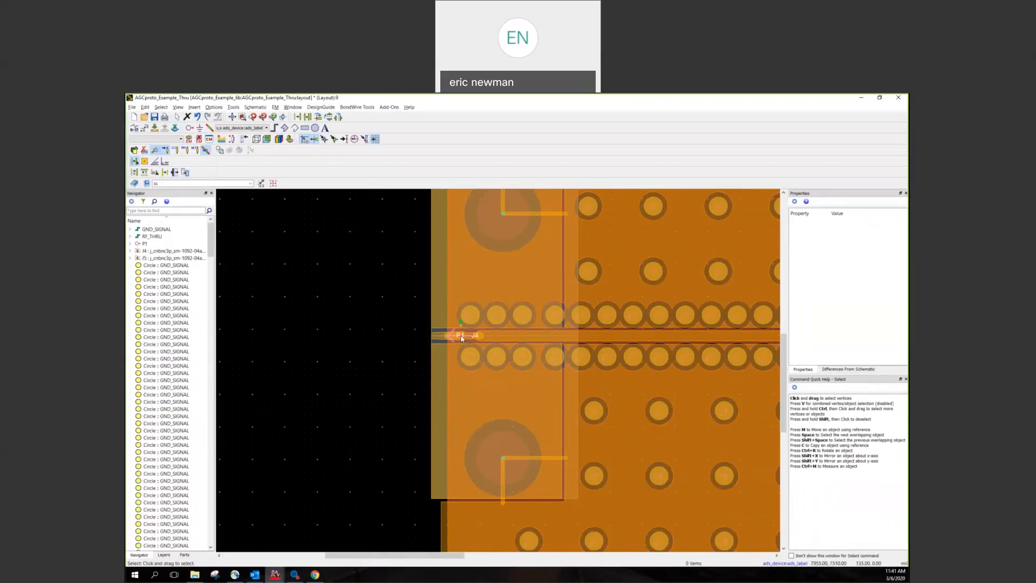
Step: Rotate pin P1 at connector J4 to an orientation angle of -180 degrees
click(462, 339)
key(ctrl+r)
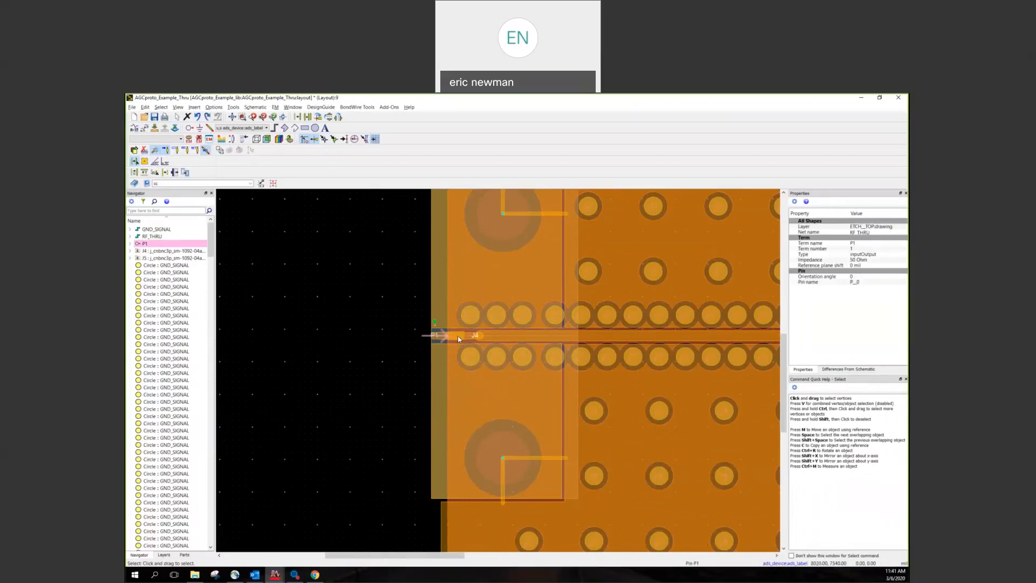
scroll(571, 357, down, 5)
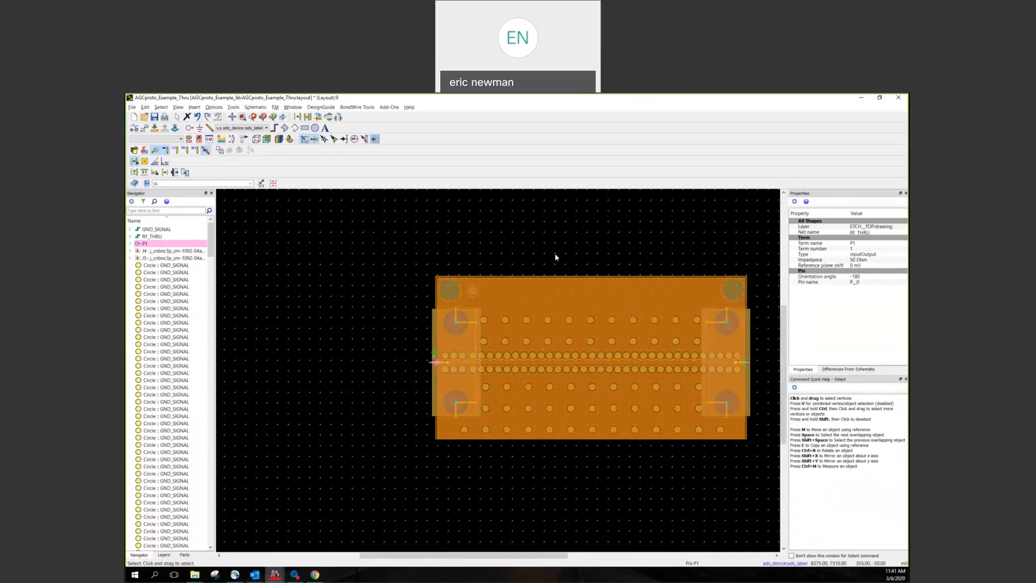
click(555, 257)
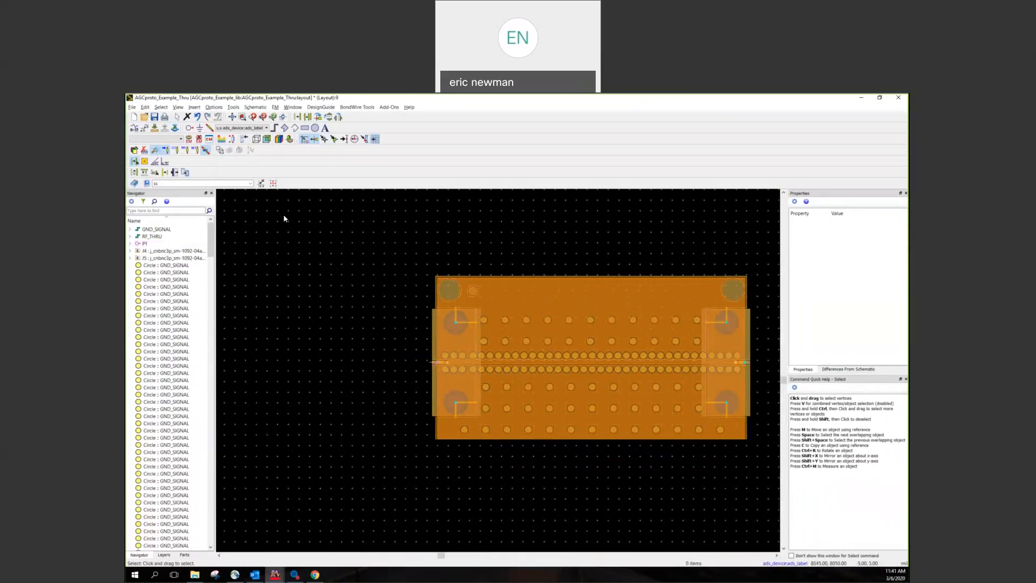
Step: Place the second pin on the RF_THRU trace's opposite end at connector J5
click(189, 127)
scroll(507, 369, up, 3)
scroll(507, 369, up, 2)
click(534, 363)
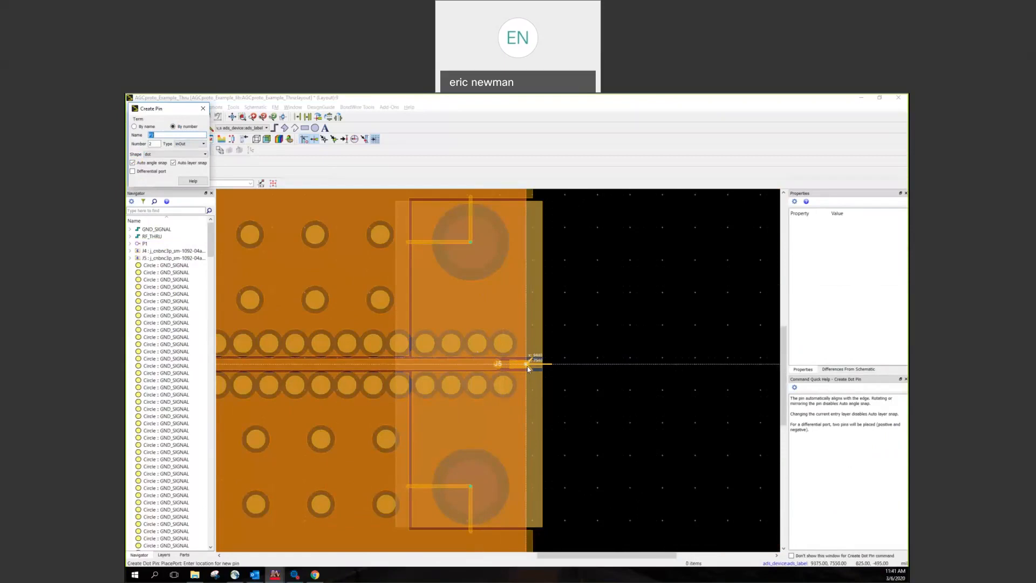
key(Escape)
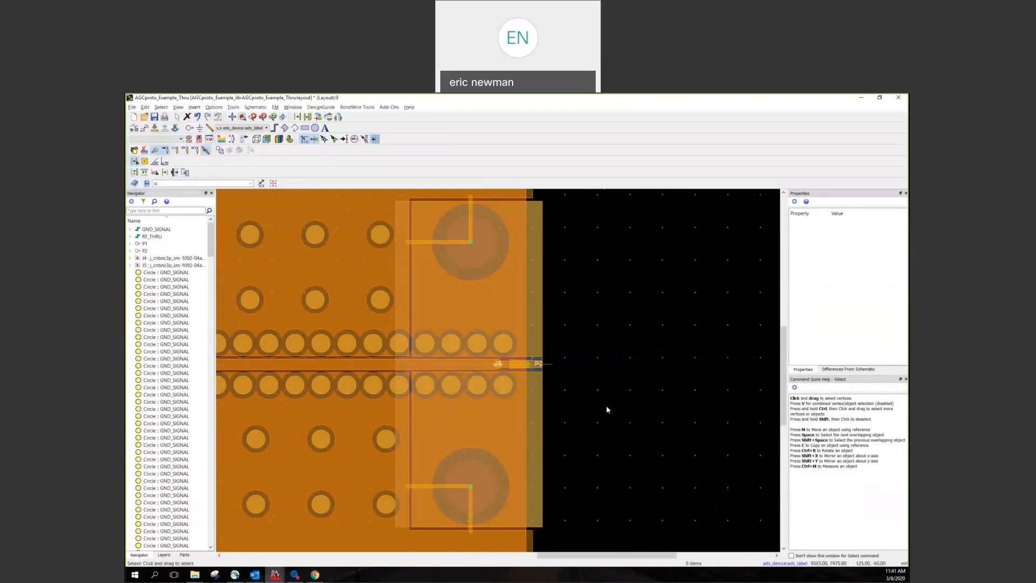
scroll(535, 383, down, 5)
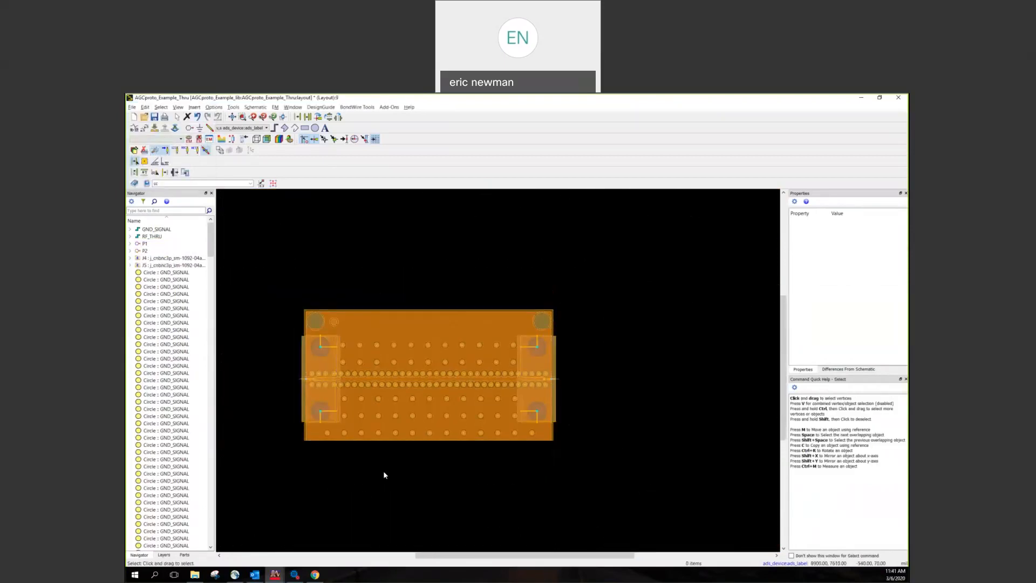
Step: Check the AGCproto_Example substrate, close it, and create a new RFPro setup named rfpro with the AGCproto_Example_wCover substrate
click(221, 140)
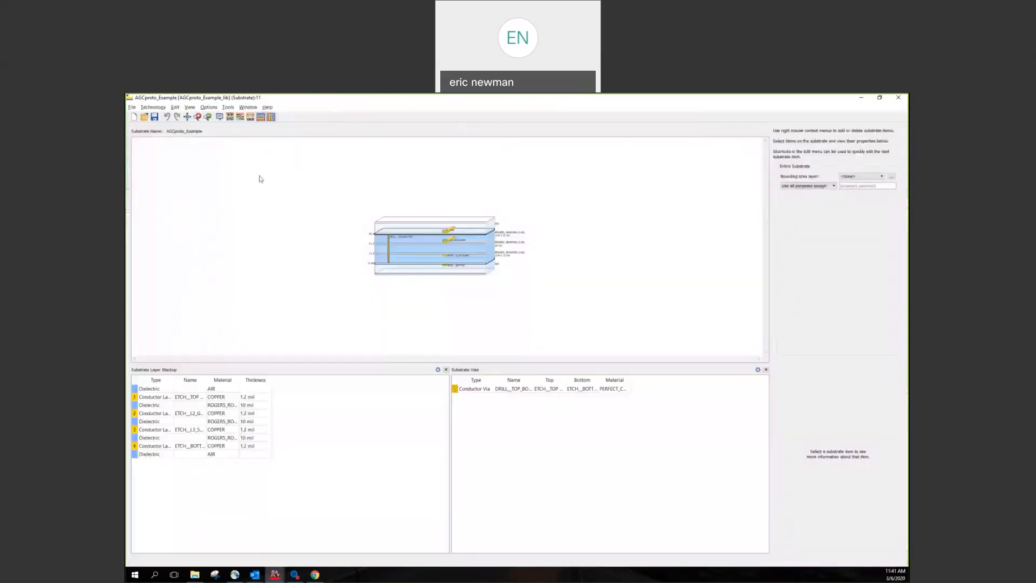
click(898, 97)
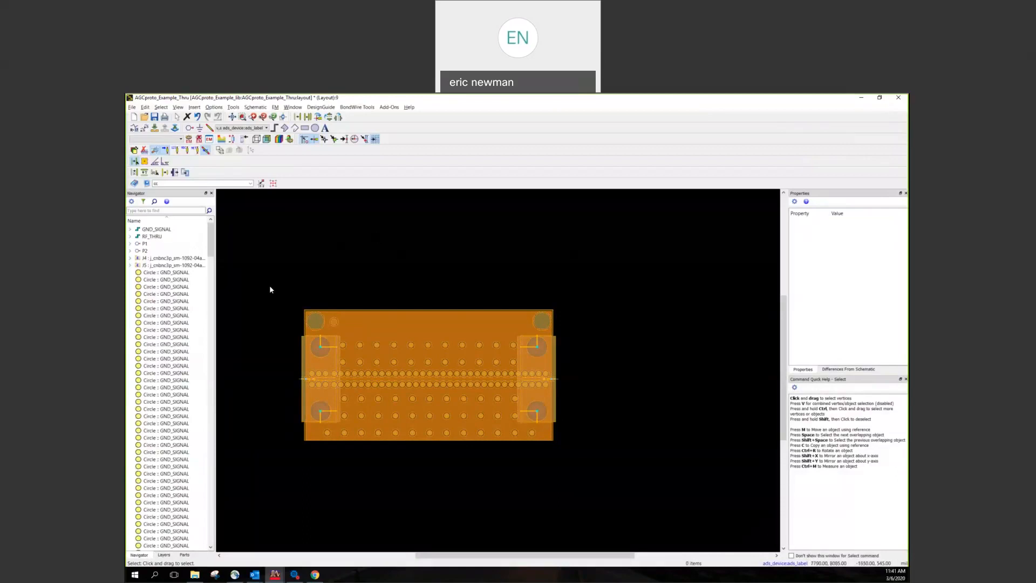
click(233, 108)
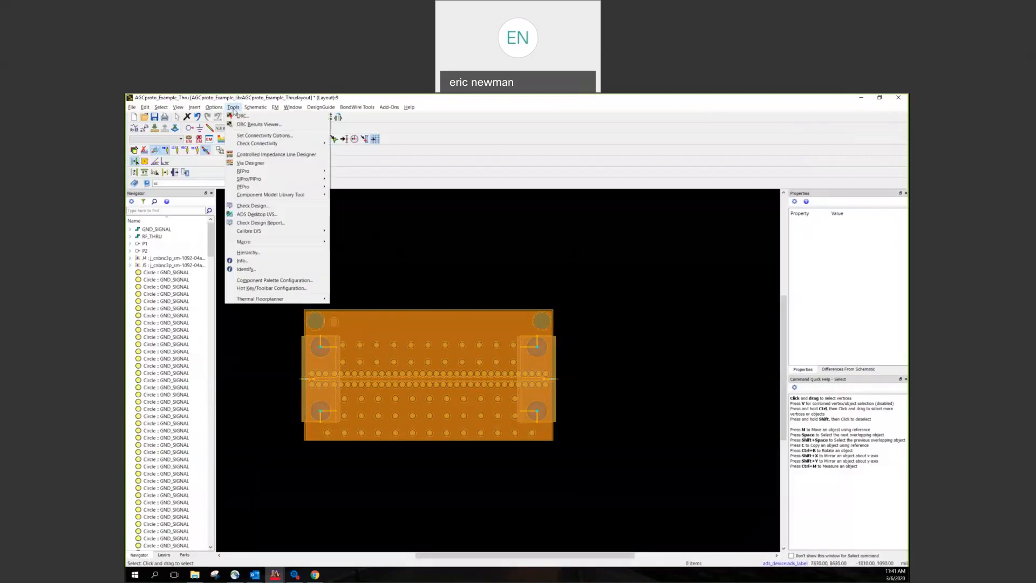
mouse_move(261, 171)
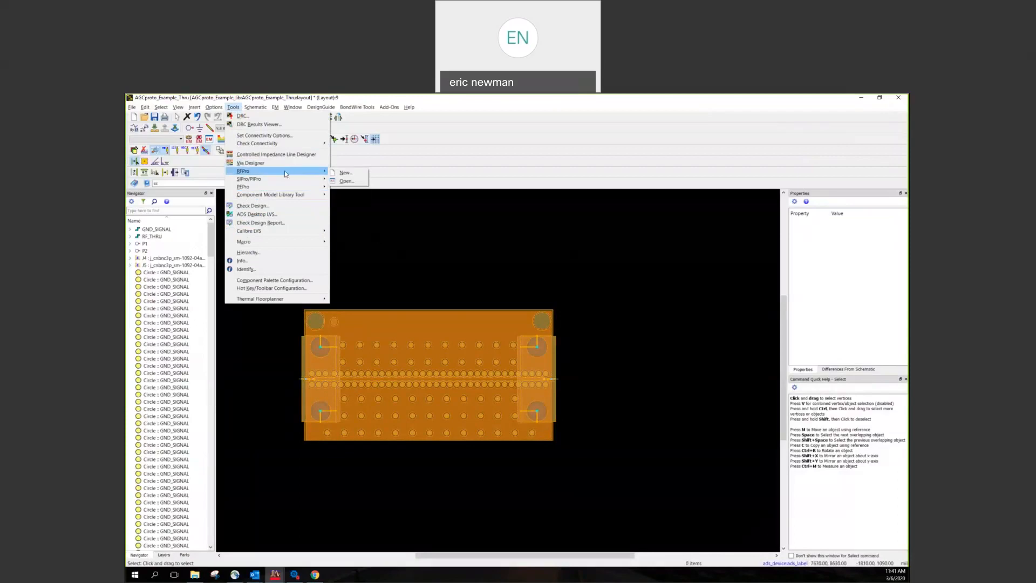
click(346, 173)
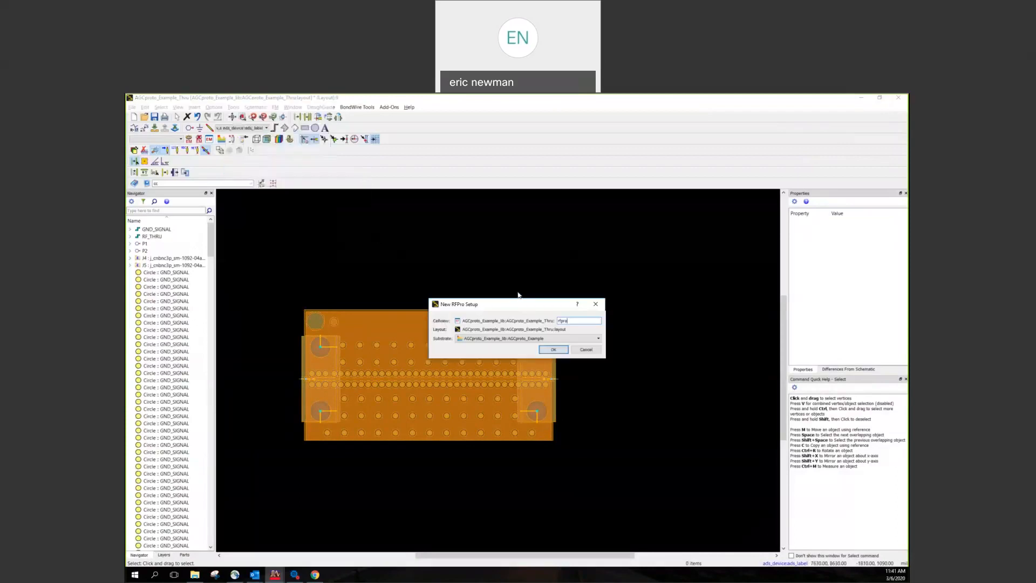
click(572, 340)
click(532, 350)
click(551, 351)
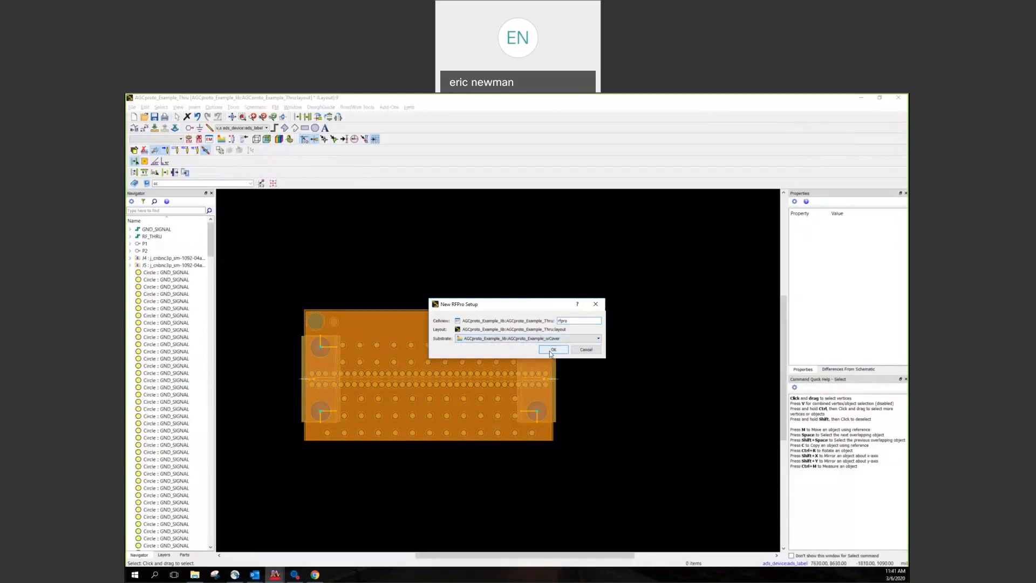
click(544, 351)
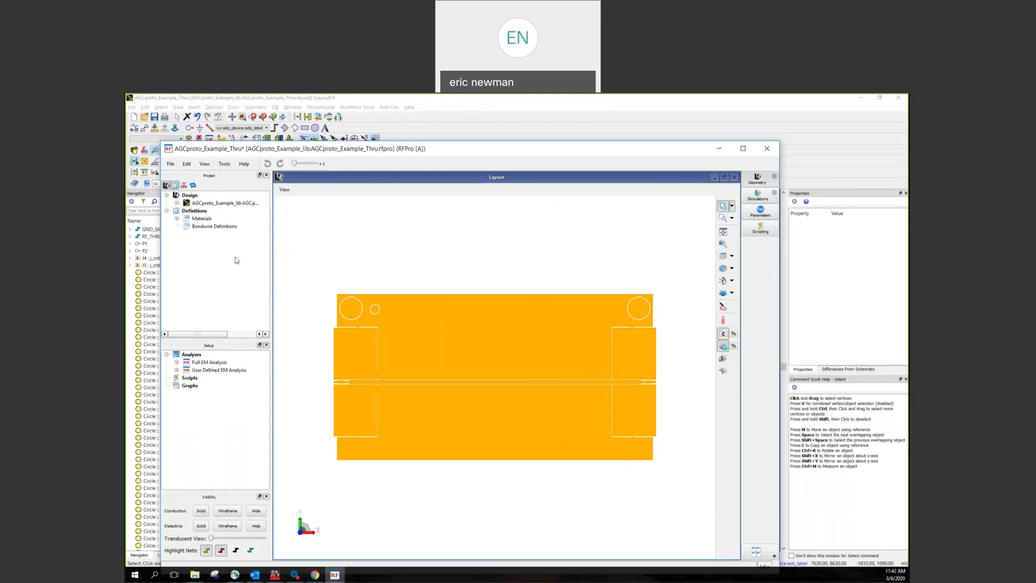
Step: Add all of the design's pins as ports of the User Defined EM Analysis
click(177, 203)
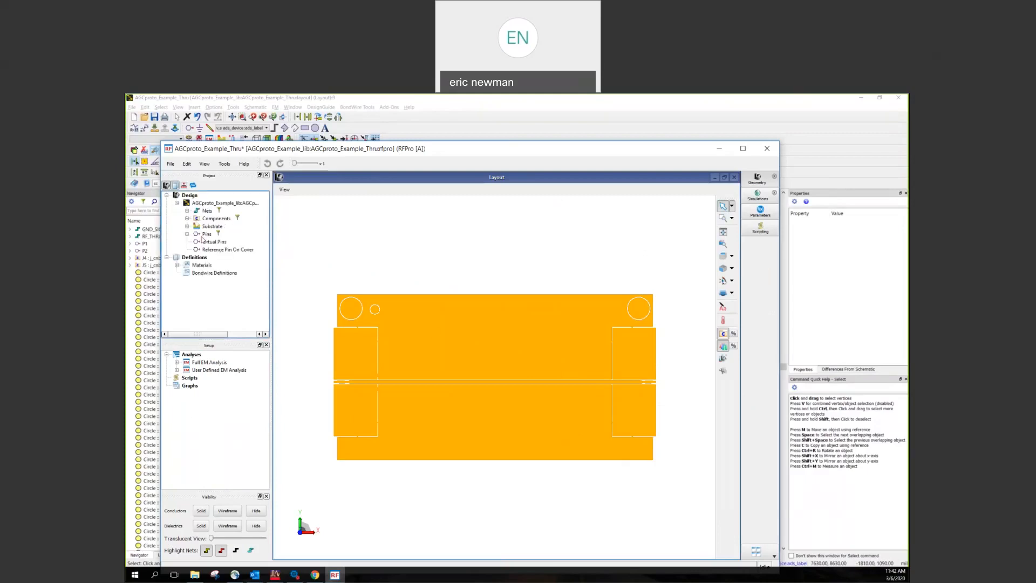
click(203, 235)
click(177, 370)
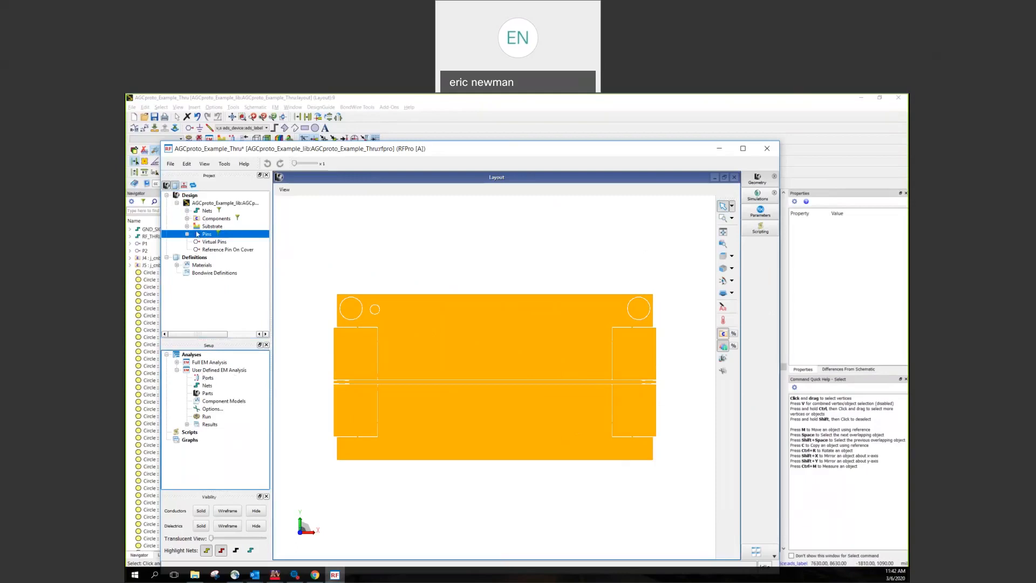
double_click(214, 379)
Step: Examine the signal and reference pins of ports P1 and P2 and the RF_THRU net in the User Defined EM Analysis
click(198, 385)
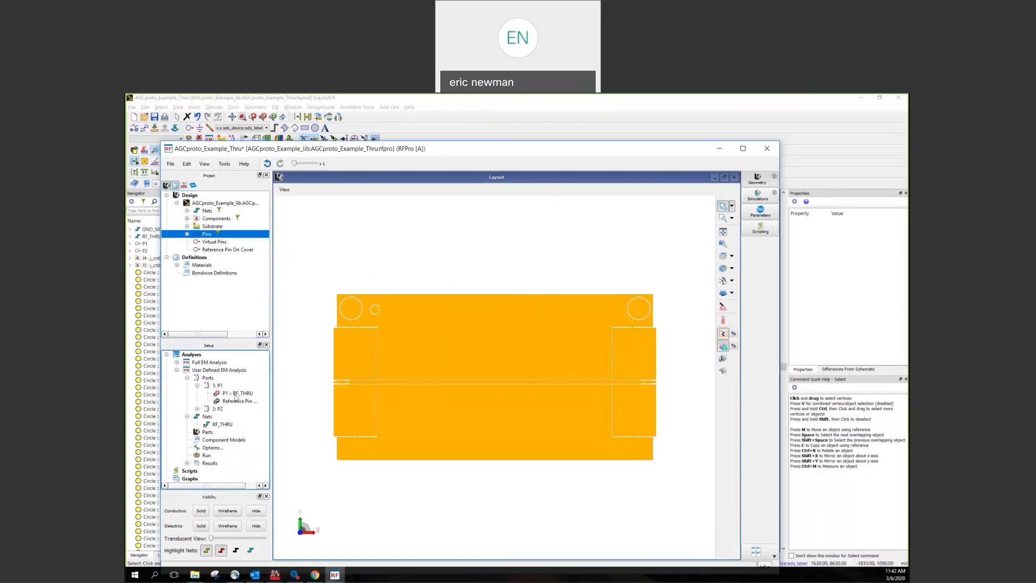
click(234, 400)
drag(272, 410, 334, 414)
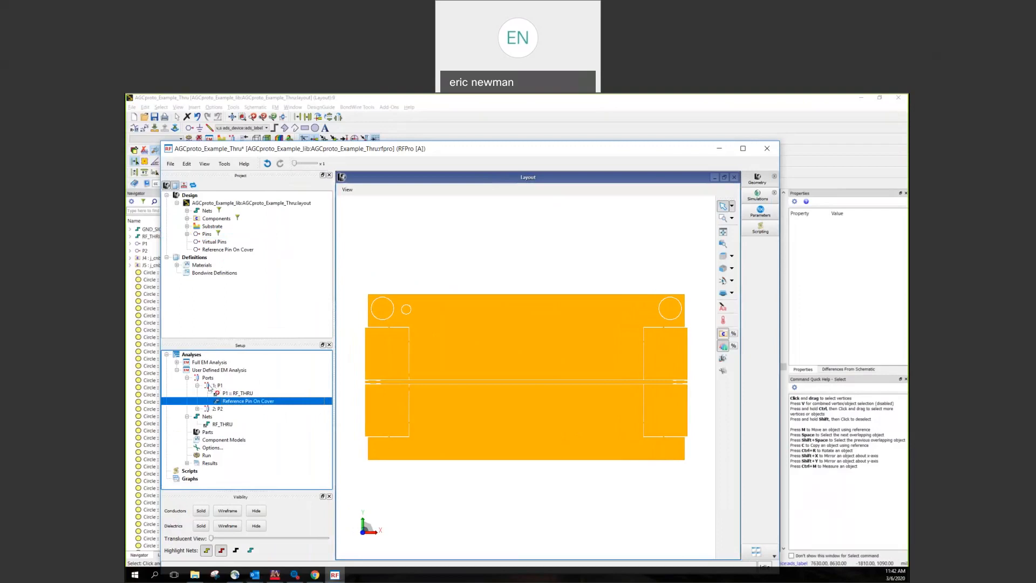
click(197, 408)
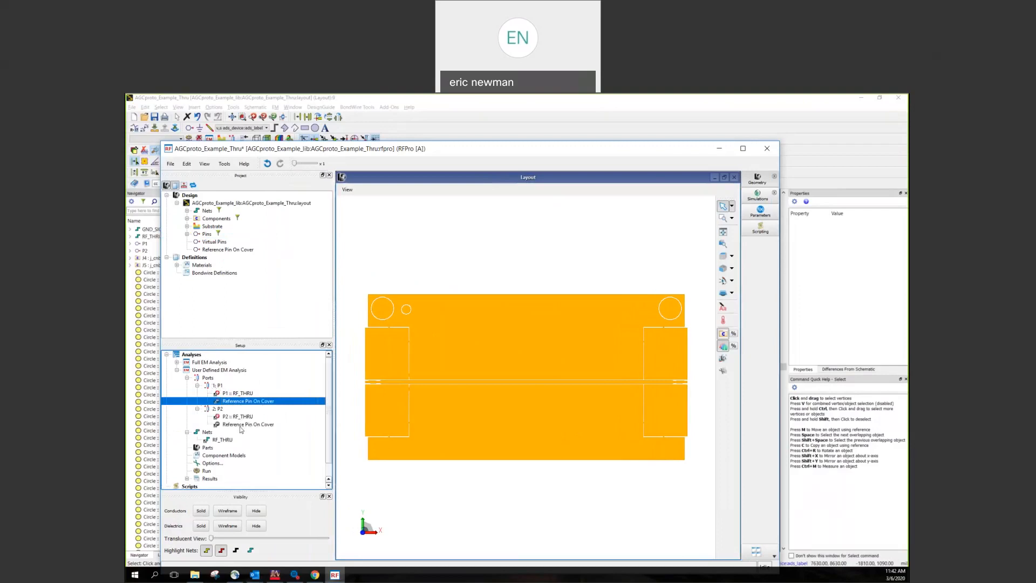
click(197, 409)
click(197, 385)
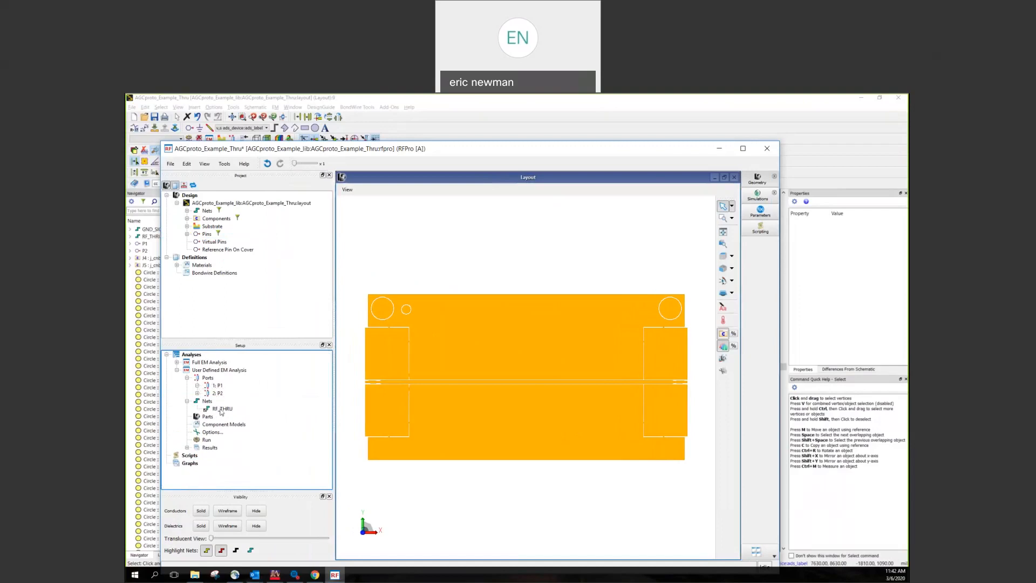
click(221, 409)
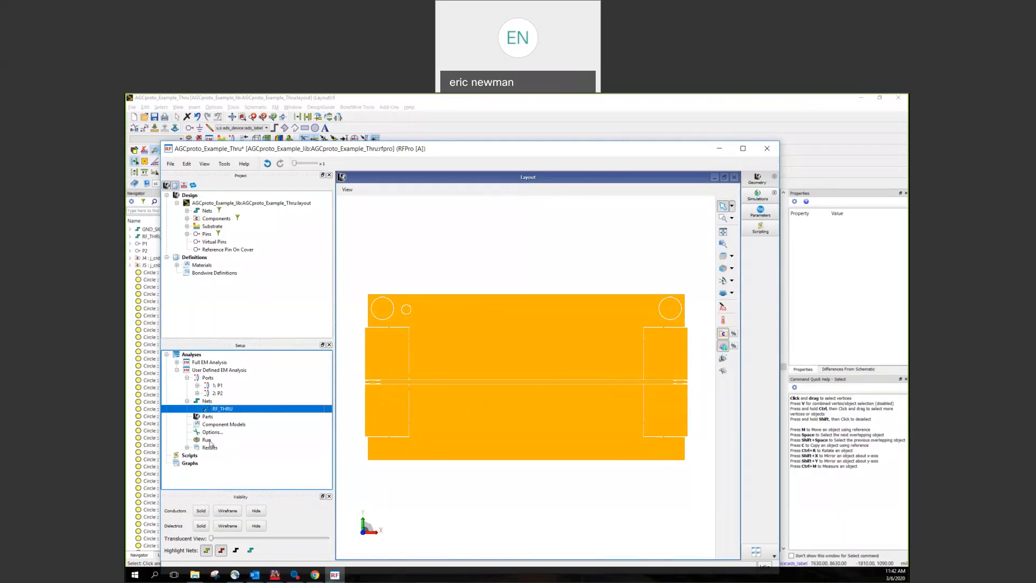
Step: Review the User Defined EM Analysis options: frequency plan, Momentum RF simulator with its advanced setup, resources and notes
click(218, 433)
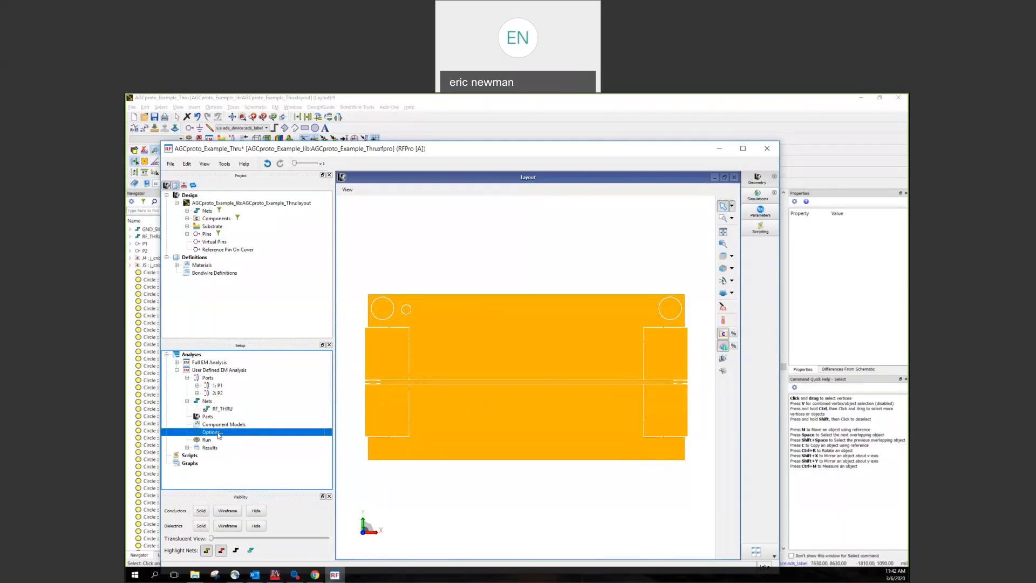
double_click(220, 435)
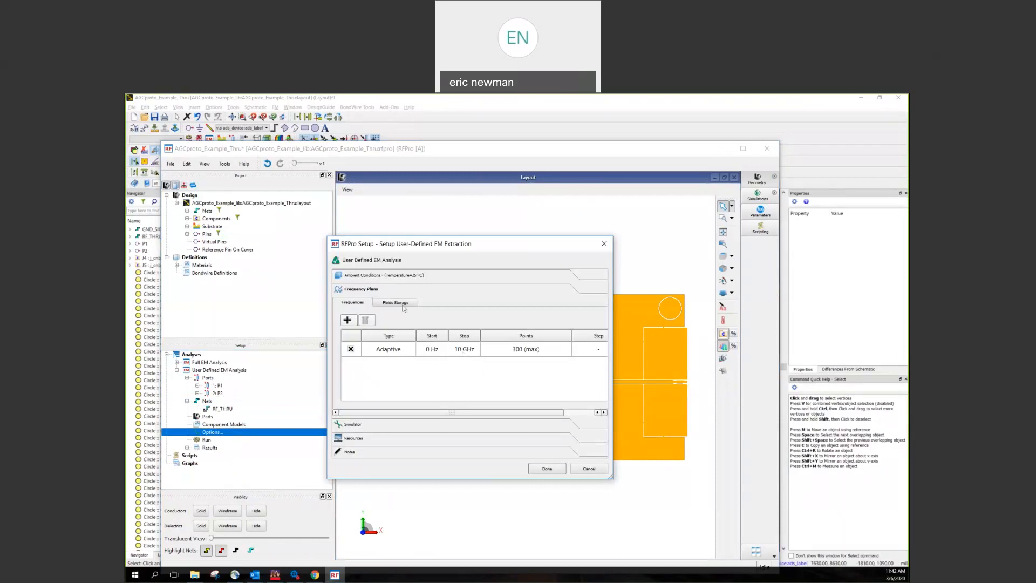
click(382, 427)
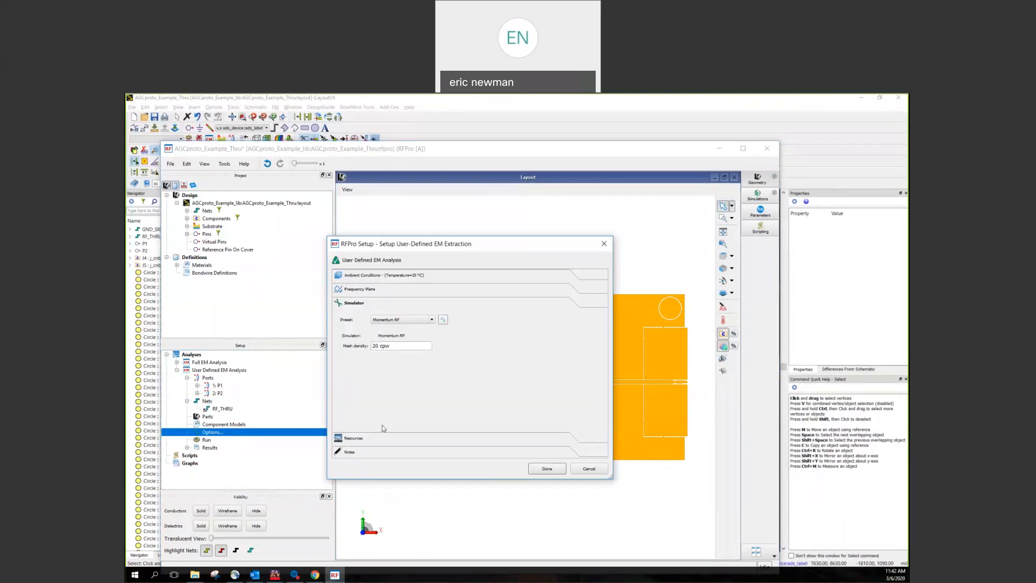
click(432, 320)
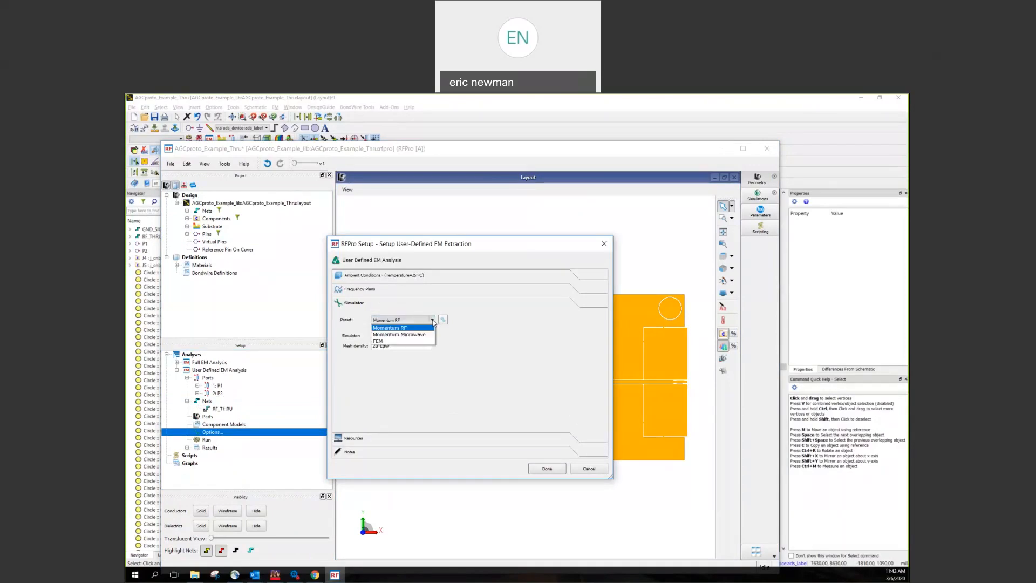
click(432, 322)
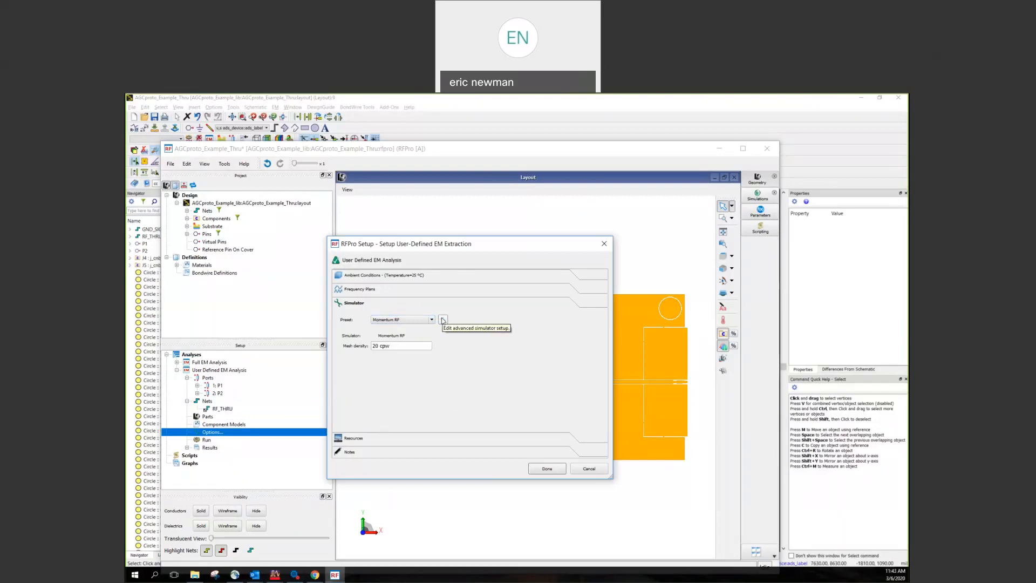
click(442, 321)
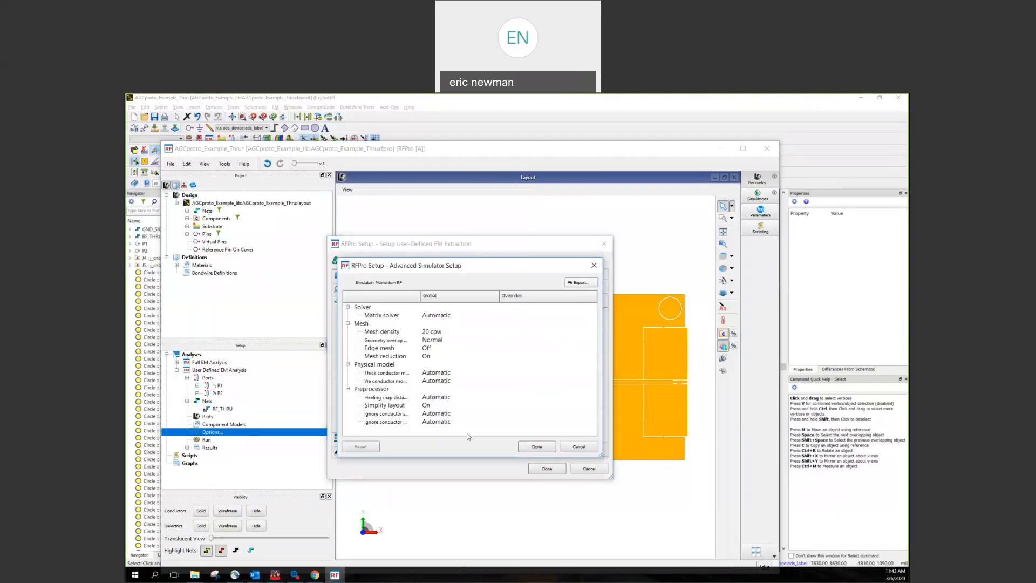
click(537, 448)
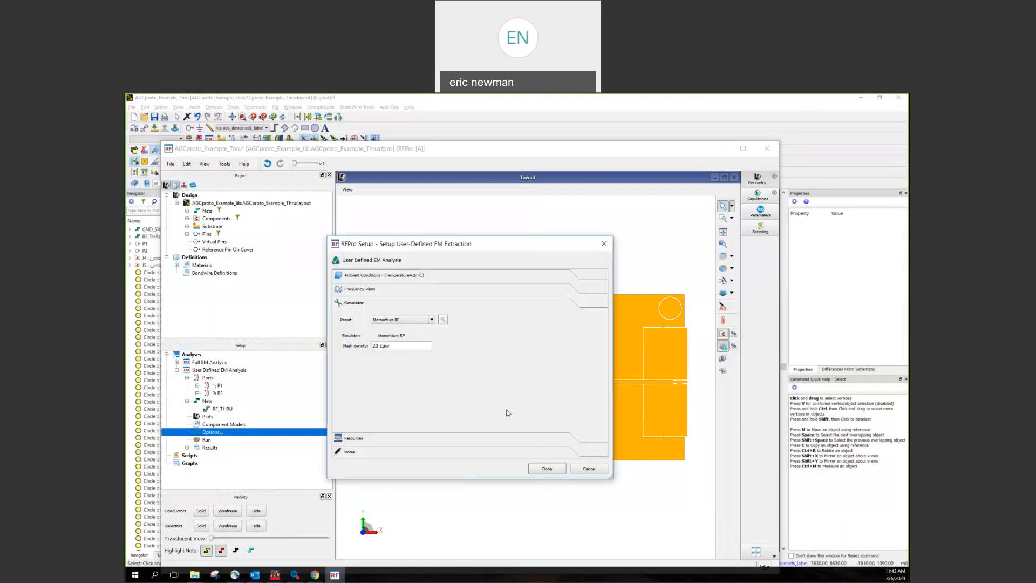
click(431, 439)
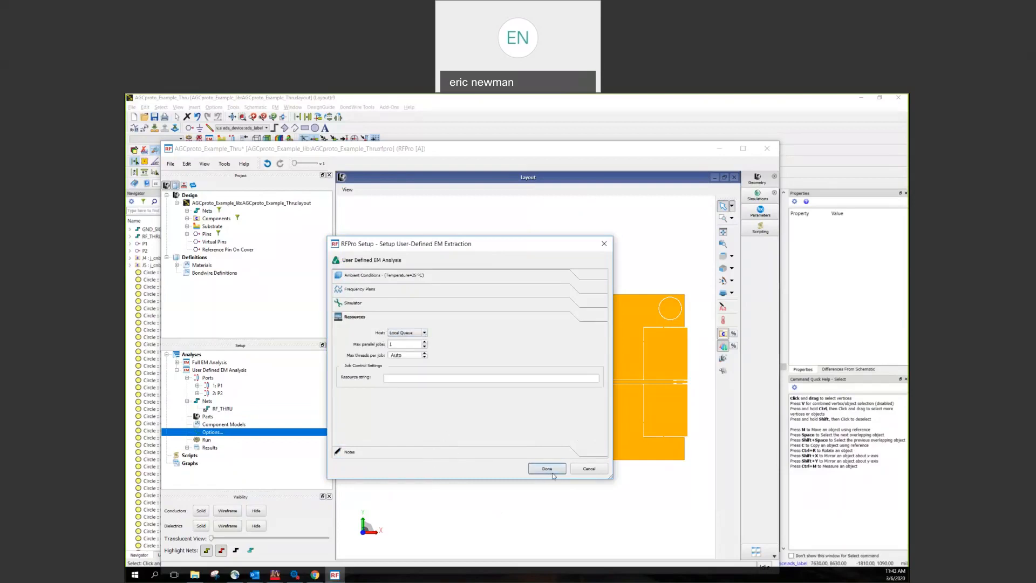
click(509, 454)
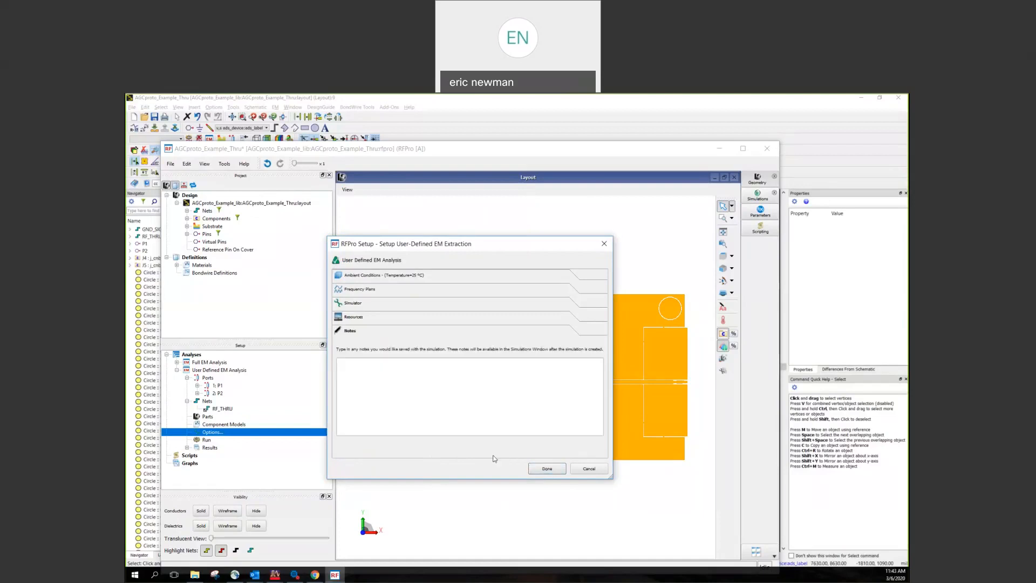
click(543, 470)
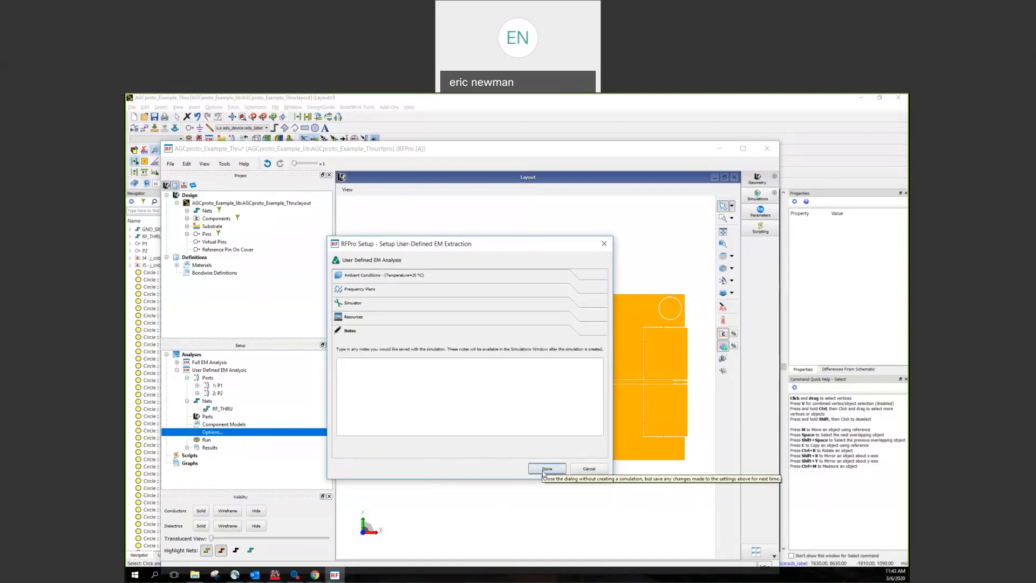
Step: Run the User Defined EM Analysis and plot its S-parameters for P1,P1 and P2,P1, closing the plot
double_click(205, 440)
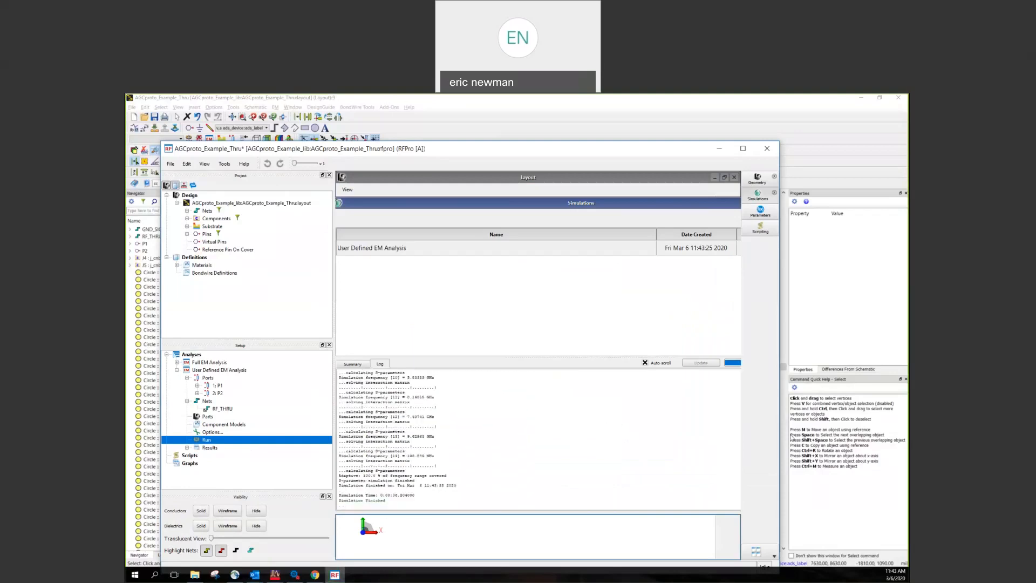
double_click(211, 447)
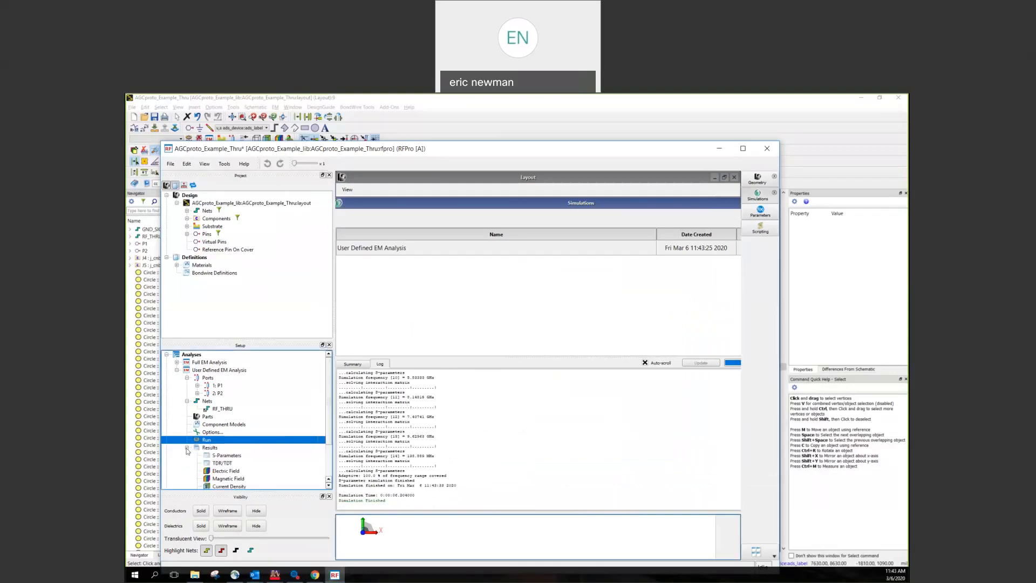
double_click(216, 457)
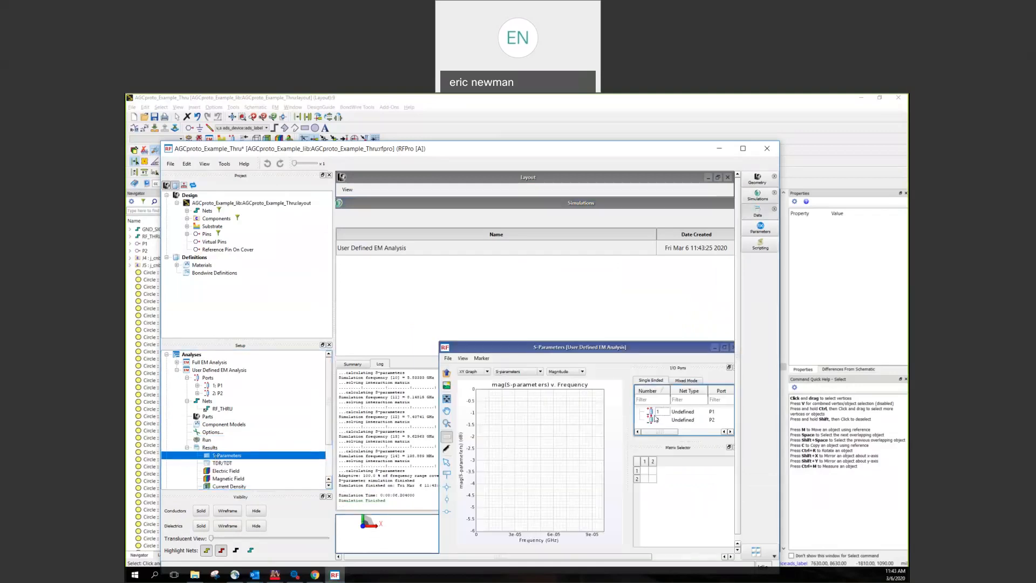
drag(655, 353, 605, 287)
click(596, 412)
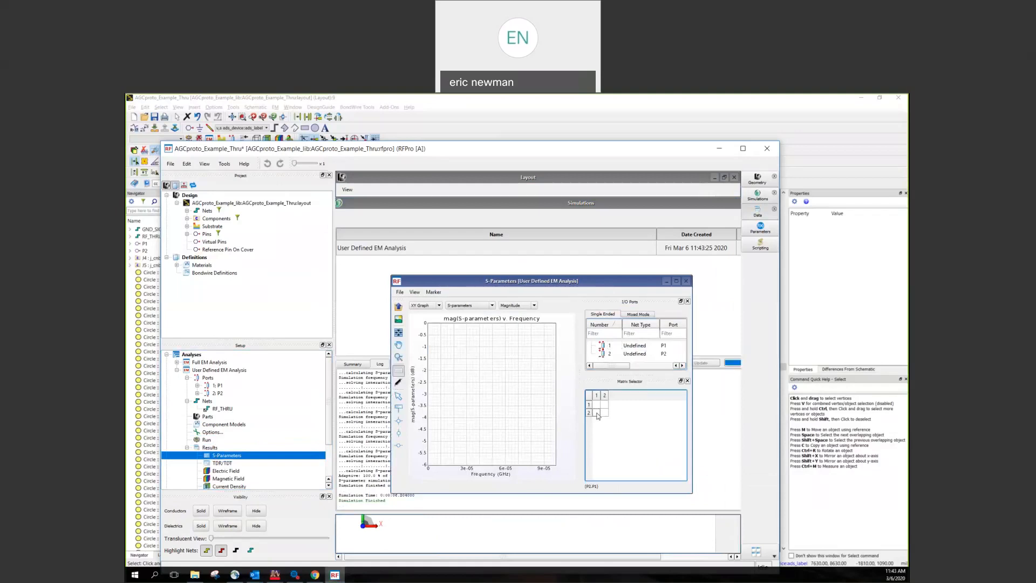
click(597, 405)
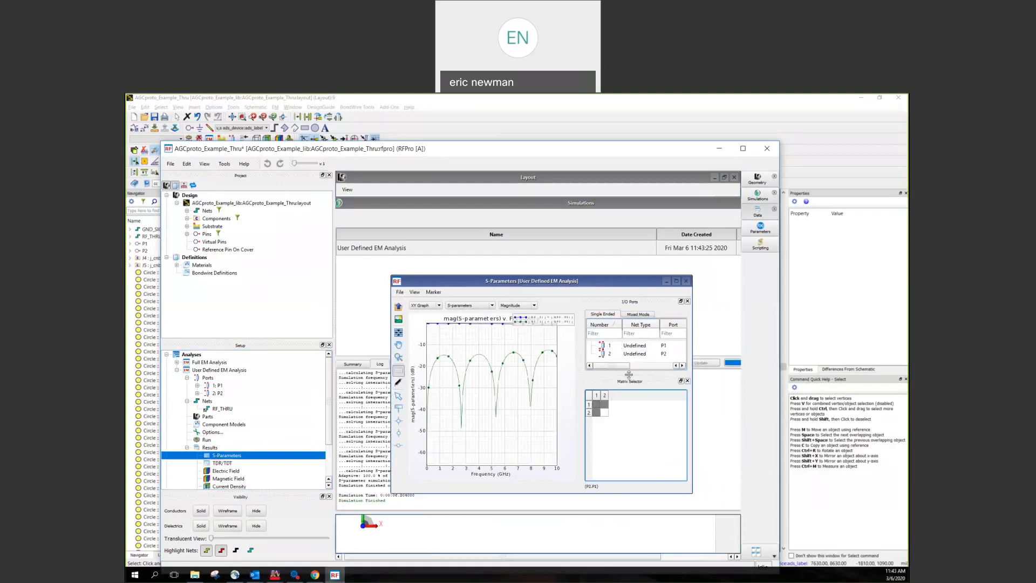
click(686, 280)
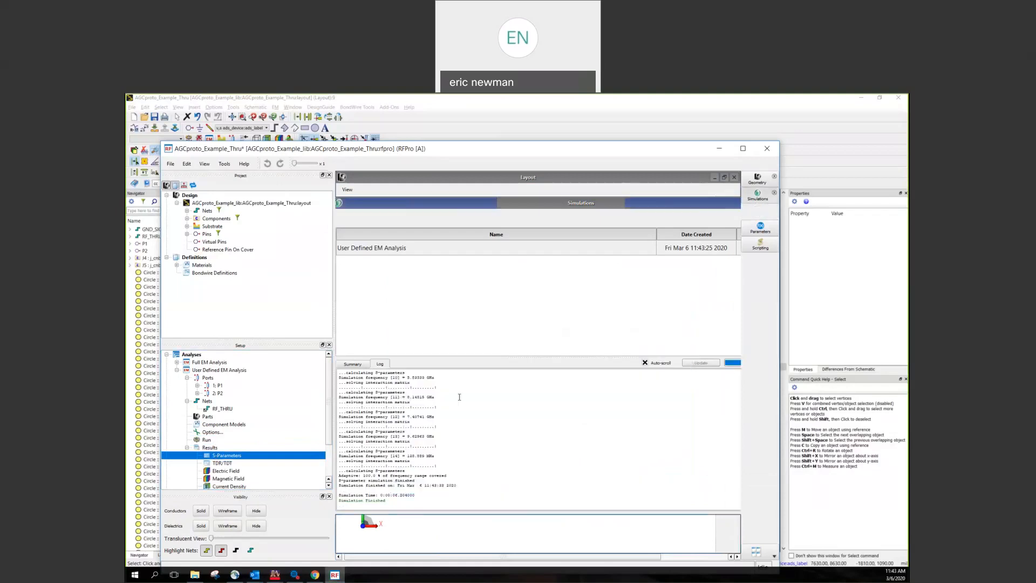
Step: Examine the TDR/TDT impedance response over time for P1,P1 of the User Defined EM Analysis, closing the plot
click(228, 463)
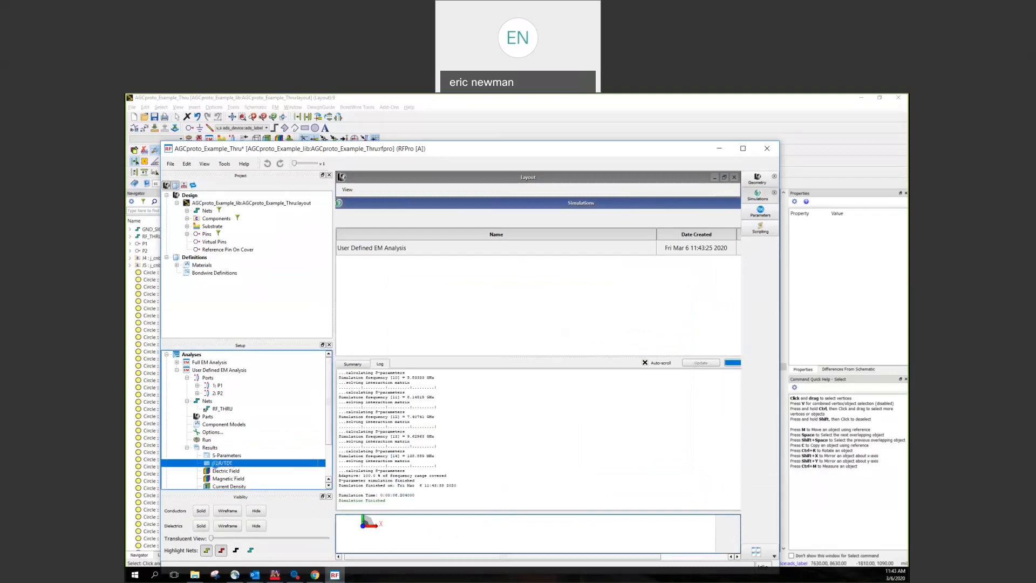
double_click(215, 463)
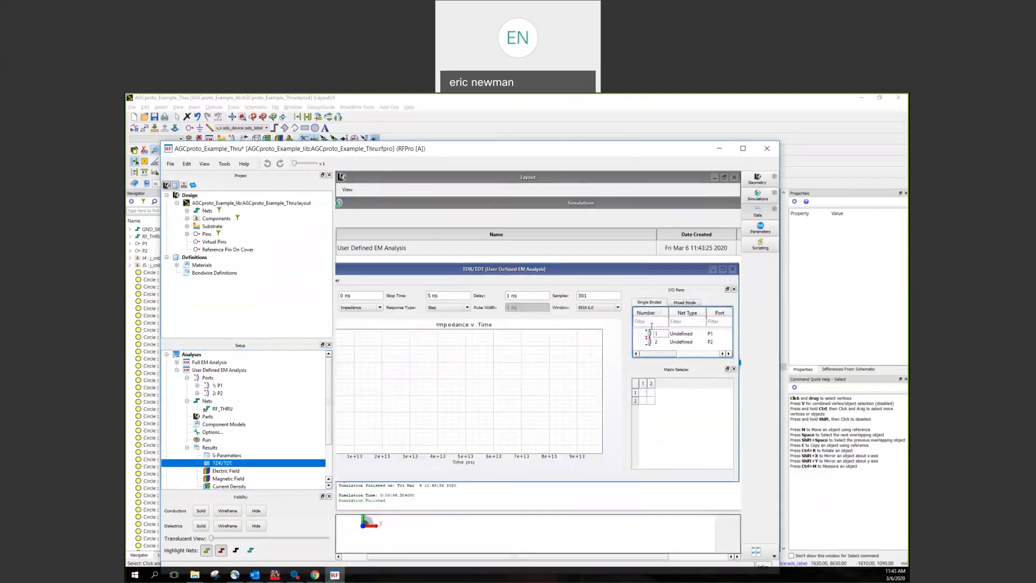
click(643, 392)
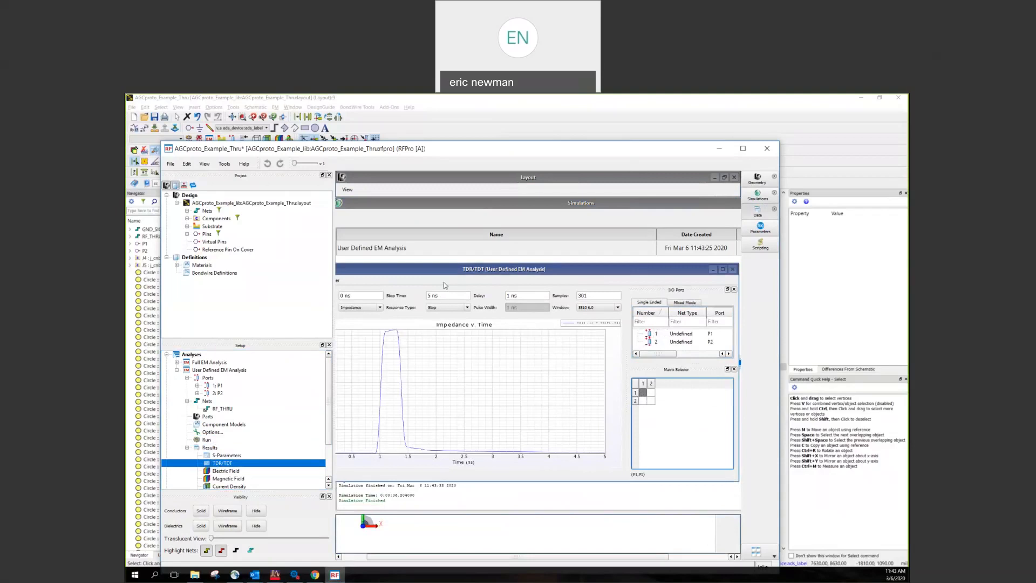
drag(451, 269, 500, 269)
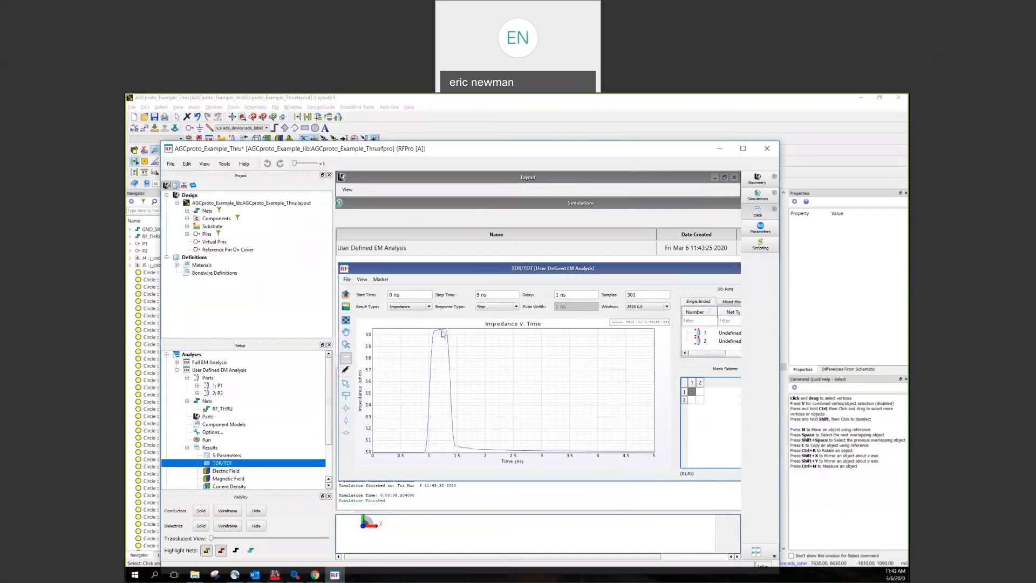
drag(678, 270, 646, 267)
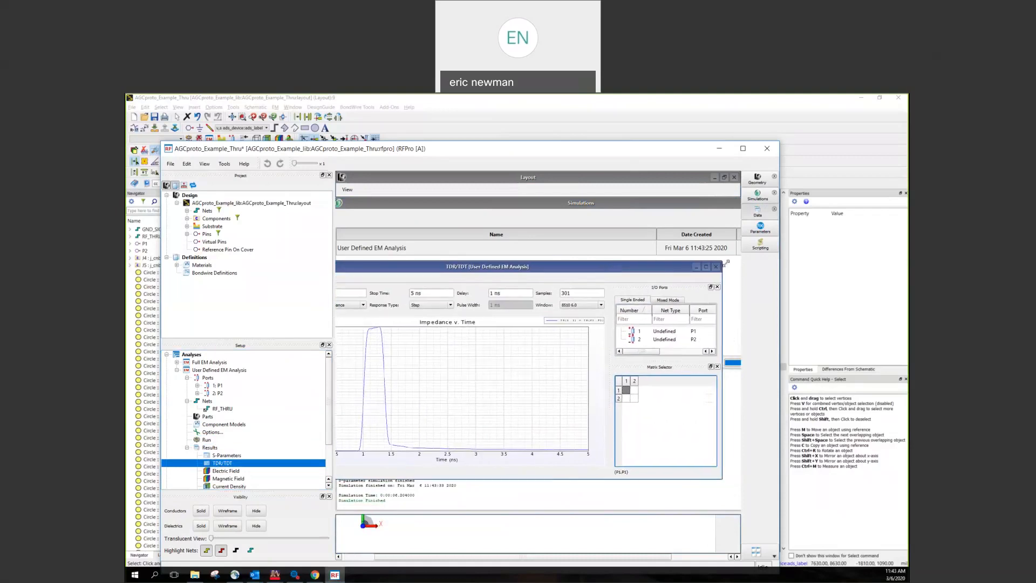
click(716, 267)
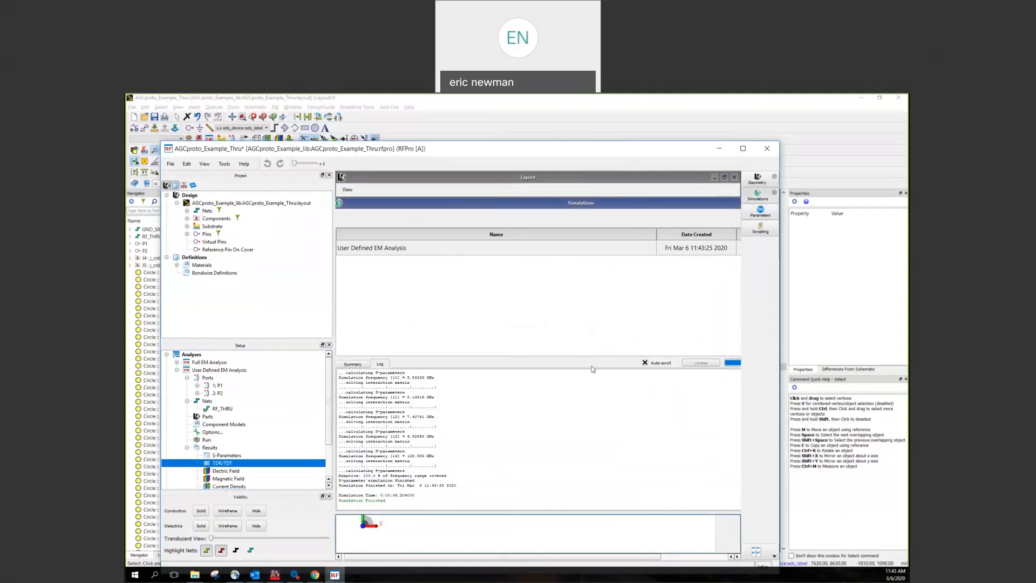
Step: Generate a test bench schematic from the User Defined EM Analysis results and close its window
scroll(265, 445, down, 2)
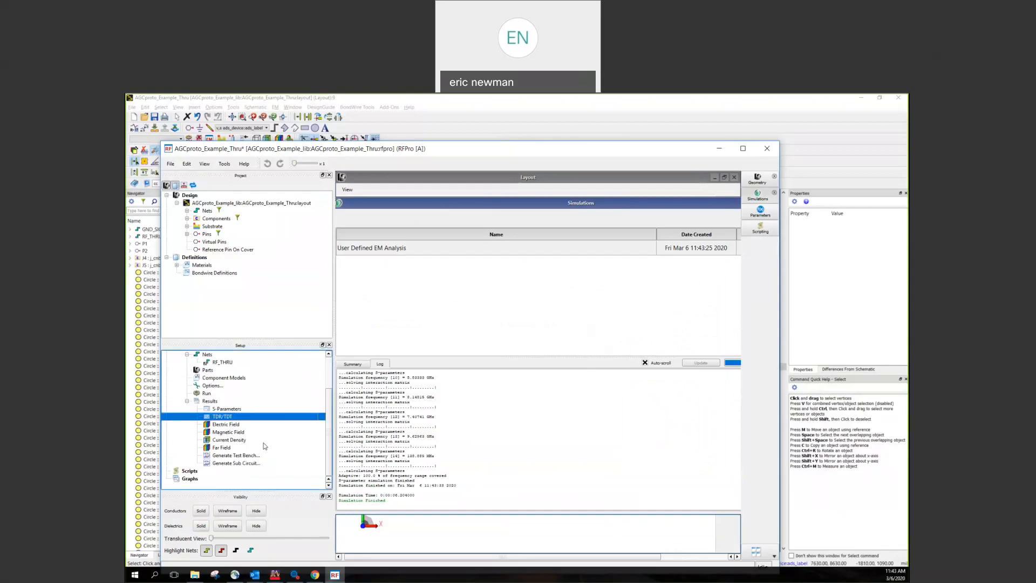
click(218, 456)
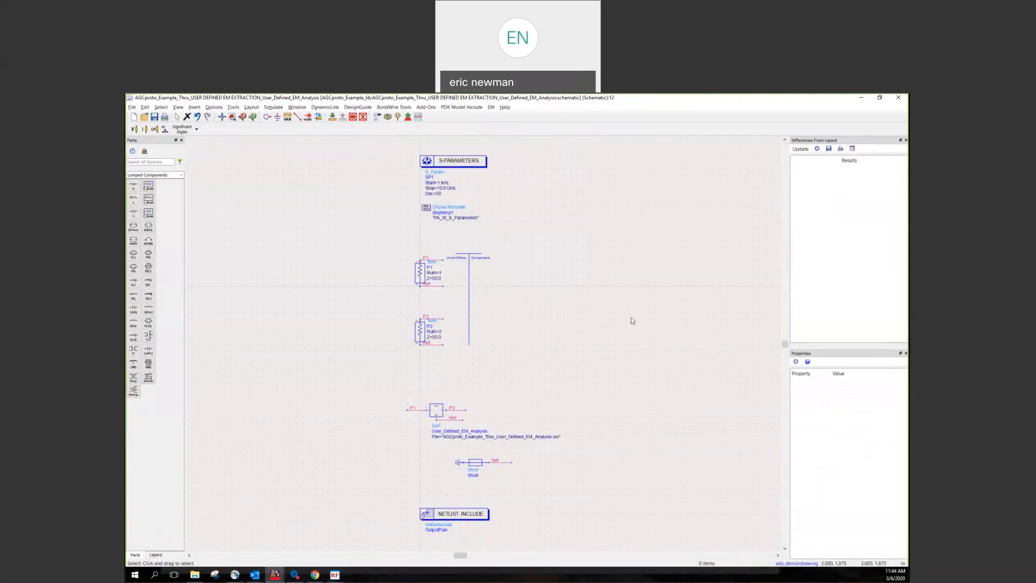
click(898, 98)
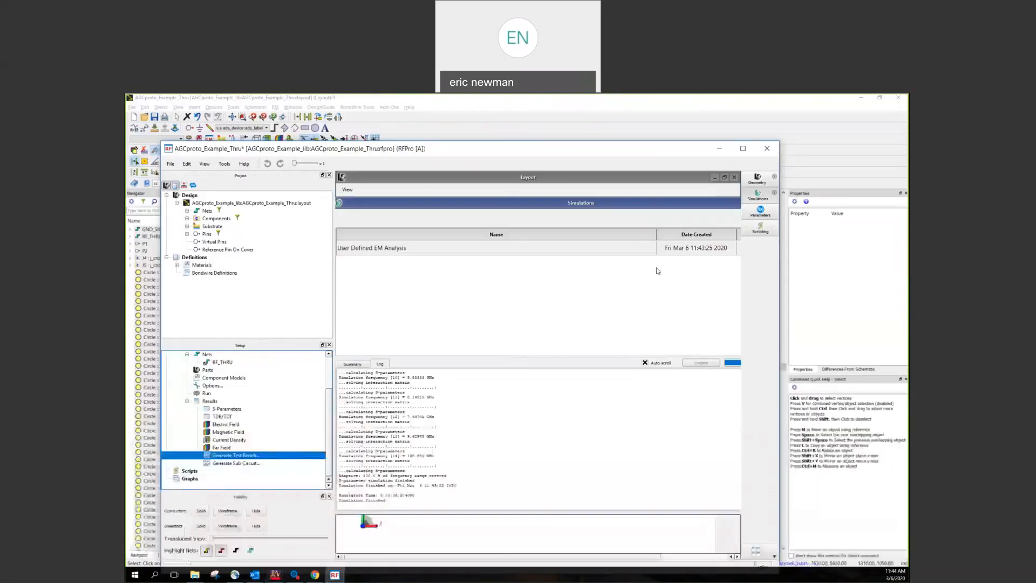
Step: Generate a sub circuit from the analysis results as a view in the existing AGCproto_Example_Thru cell, and close the schematic
double_click(244, 464)
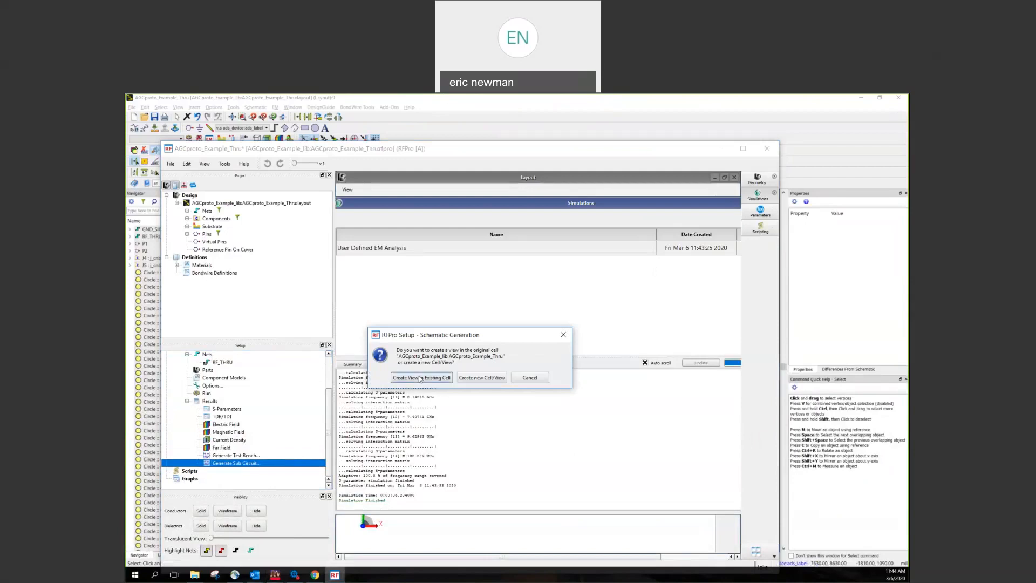
click(420, 378)
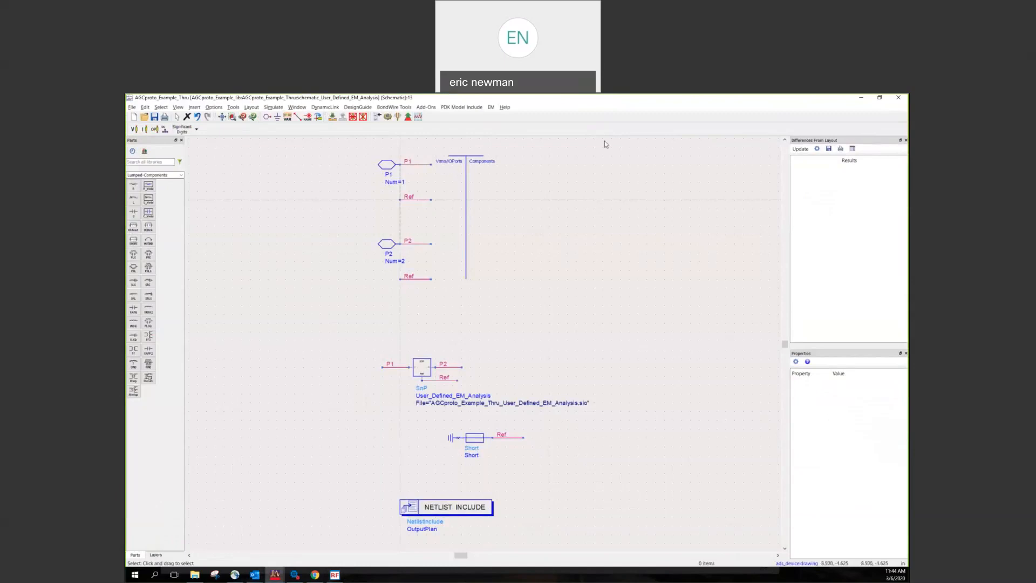
click(897, 98)
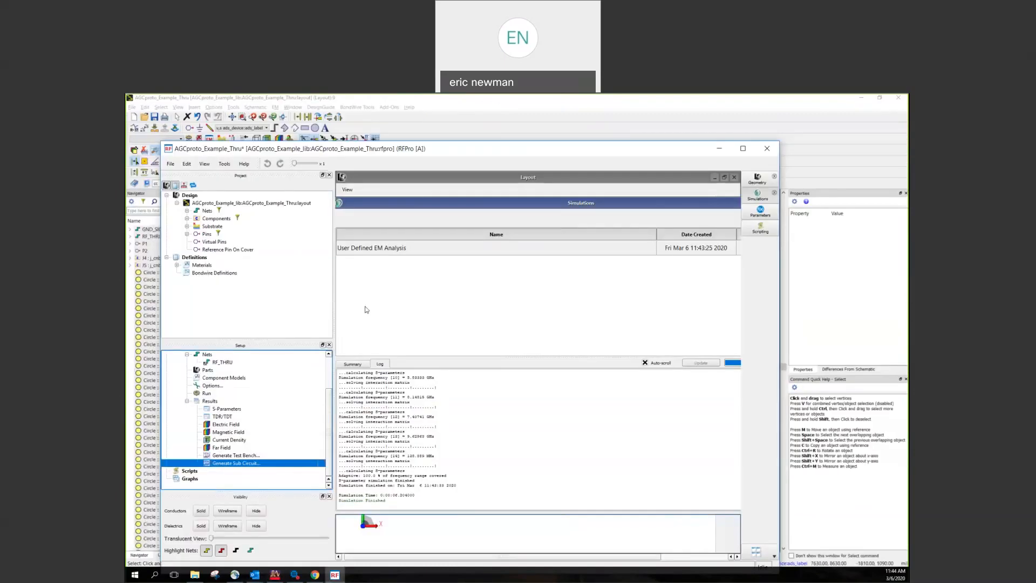
Step: Switch to the Advanced Design System main window and inspect the symbol_User_Defined_EM_Analysis view of the AGCproto_Example_Thru cell
click(274, 574)
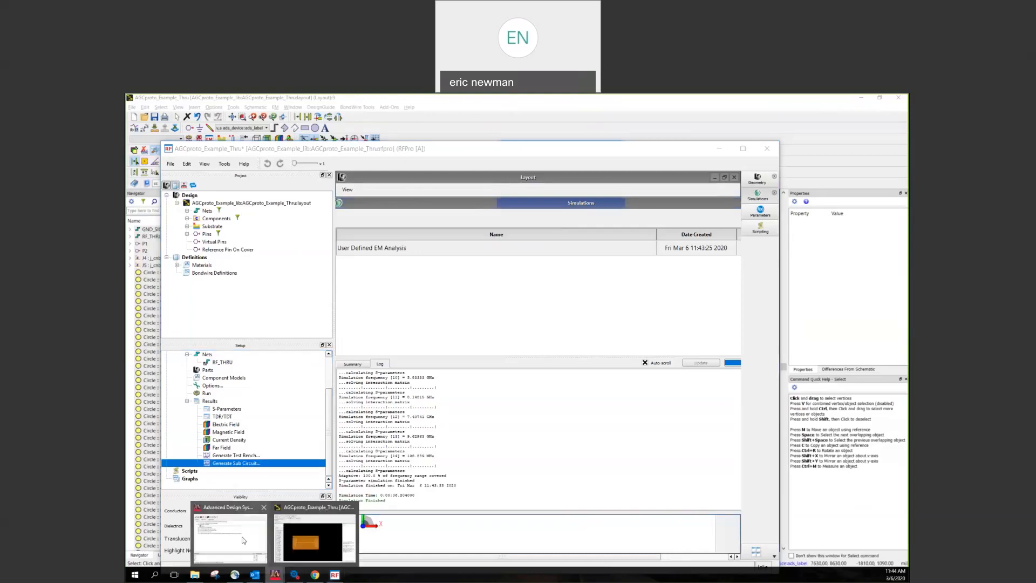
click(219, 516)
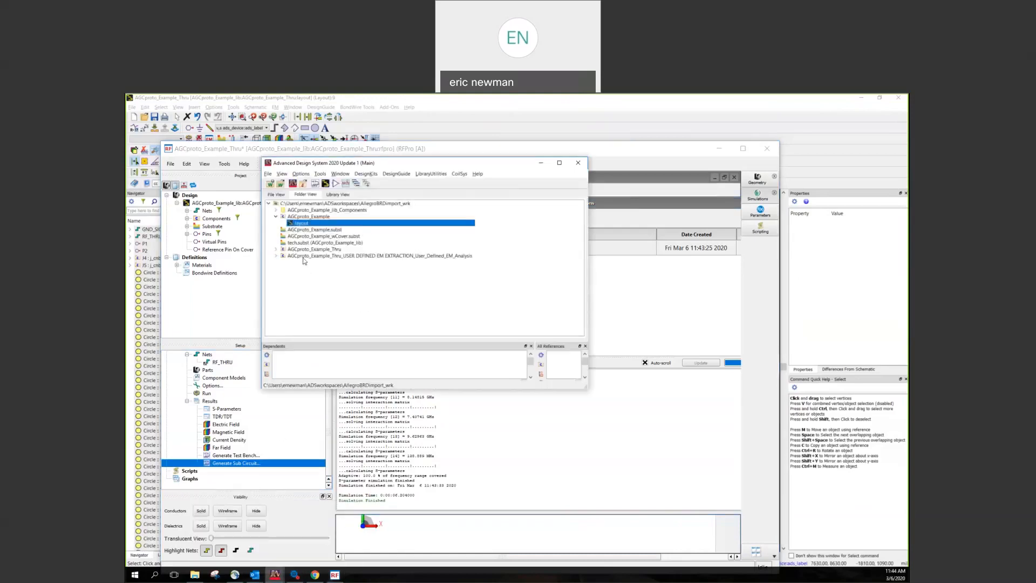
click(276, 249)
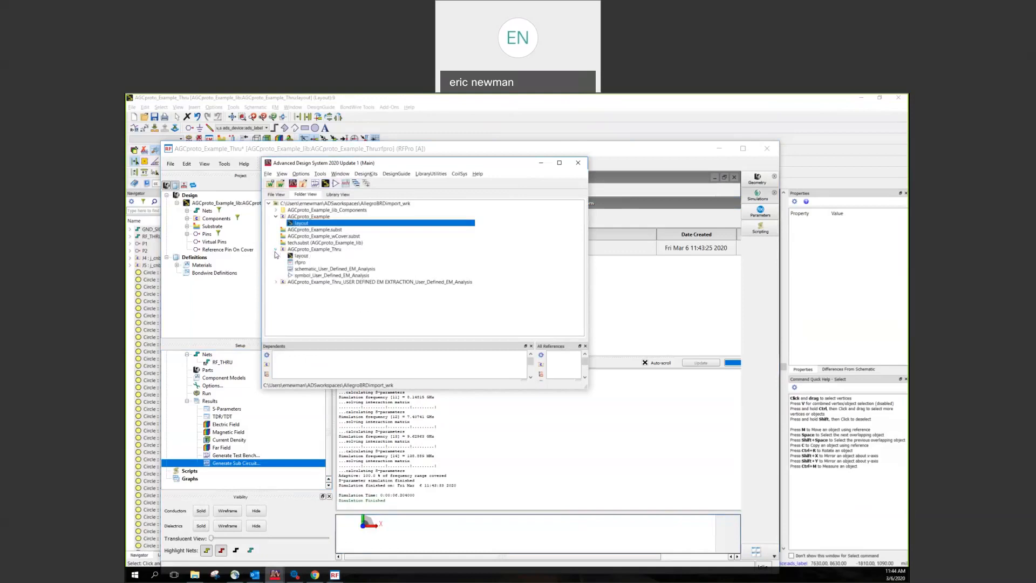
click(310, 275)
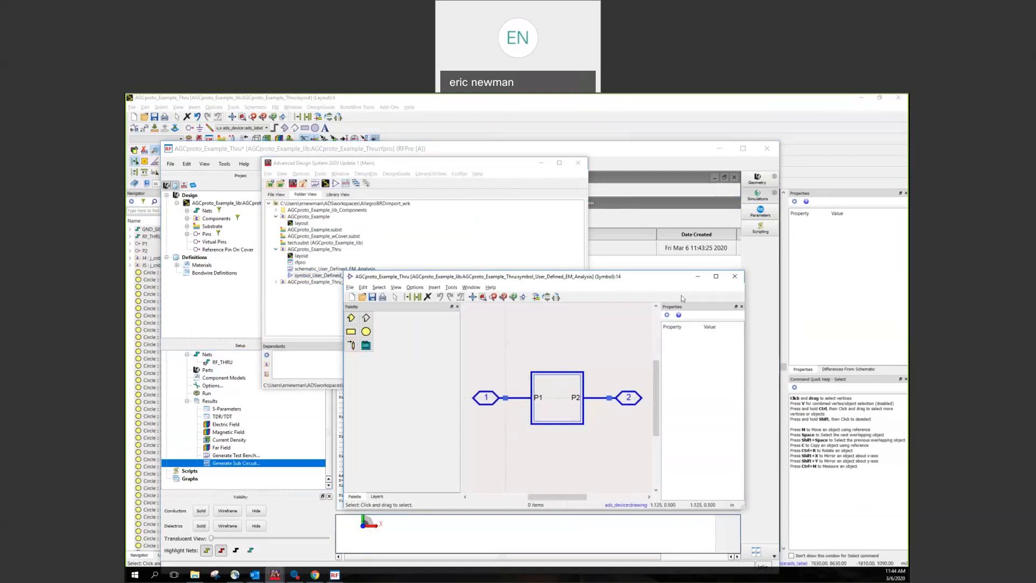
click(734, 278)
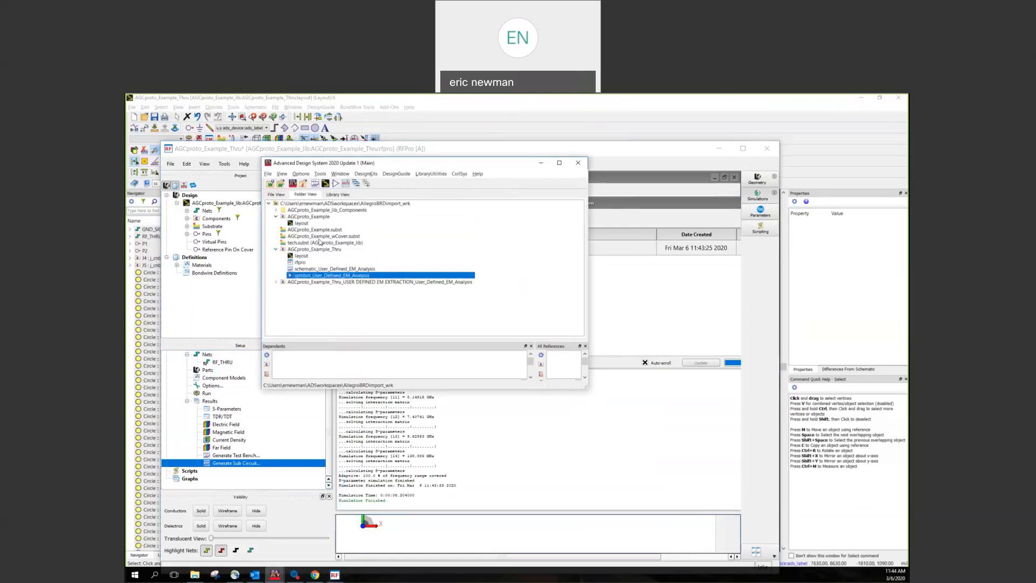
click(276, 249)
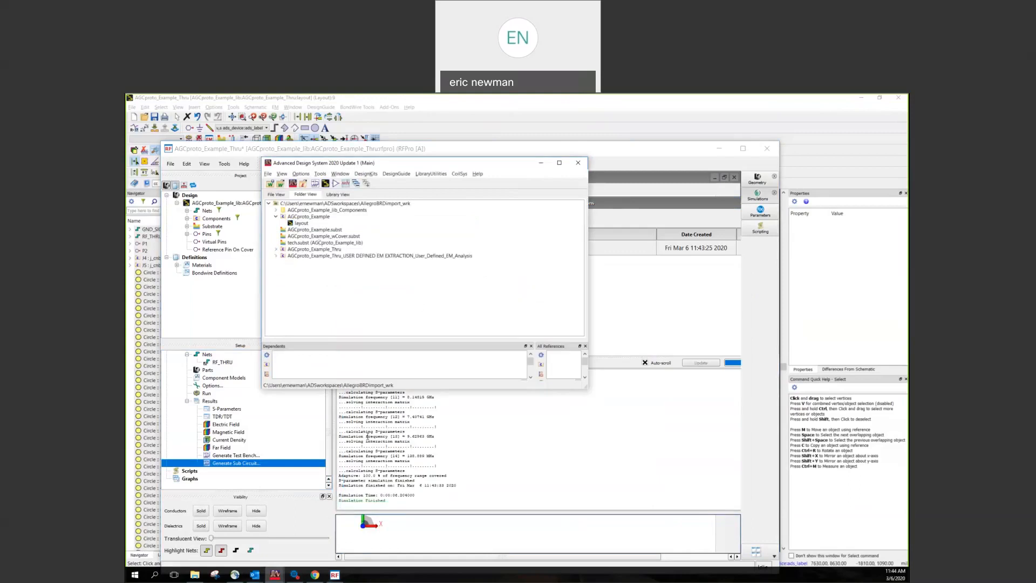
Step: Close the RFPro project with its changes saved, and open the layout view of the AGCproto_Example_Thru cell
click(767, 148)
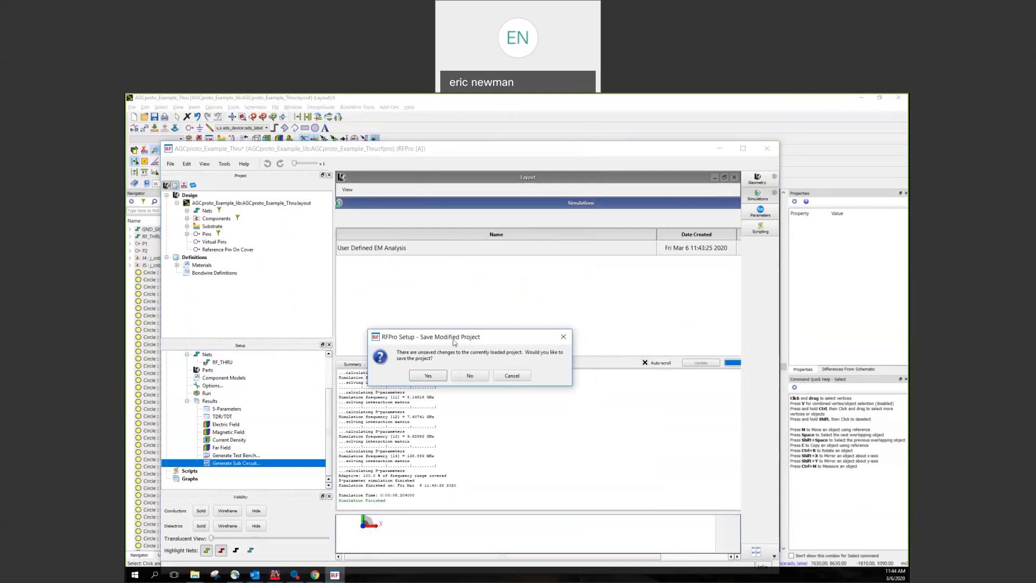
click(426, 376)
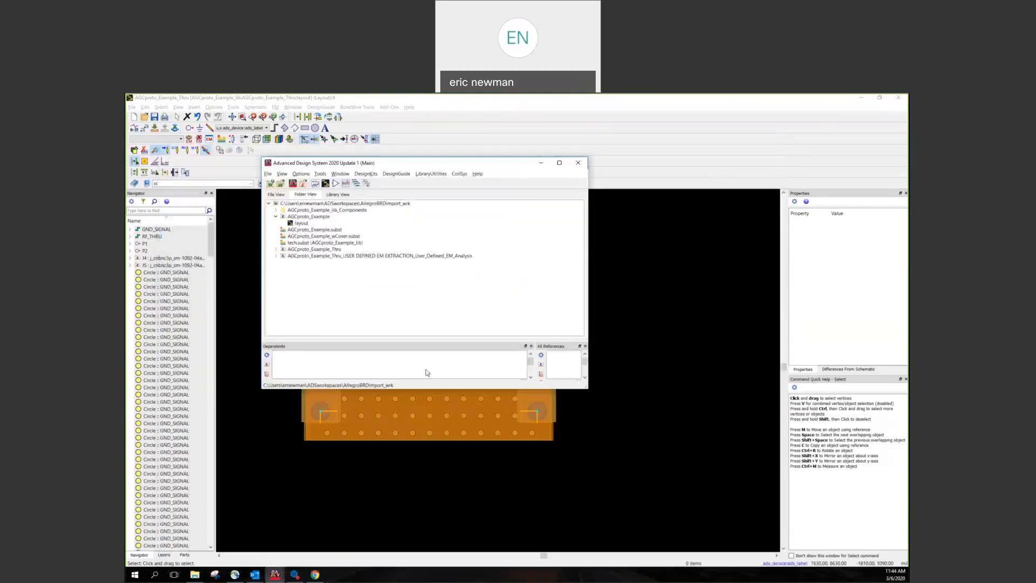
click(291, 243)
click(290, 250)
click(276, 249)
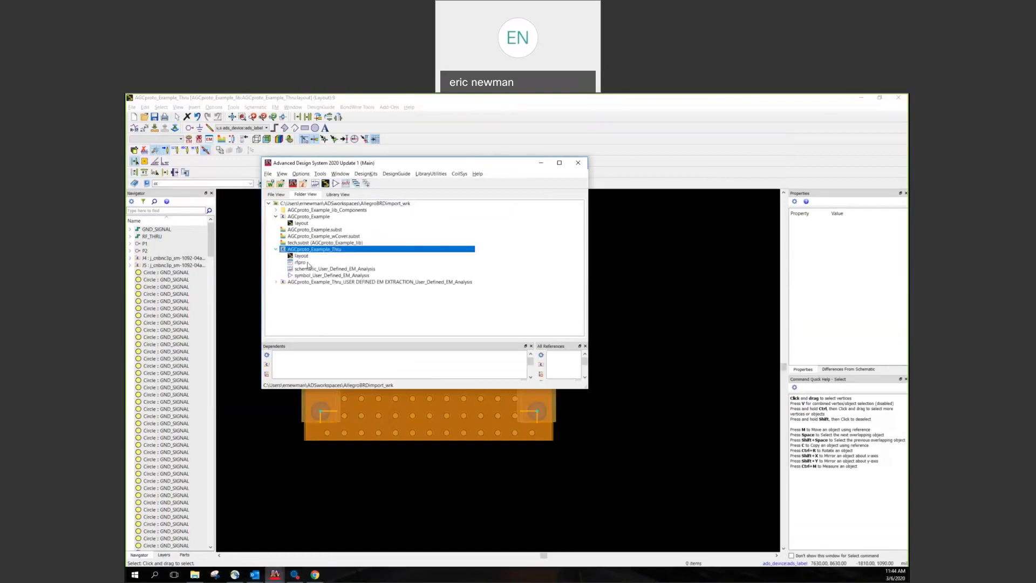
double_click(301, 255)
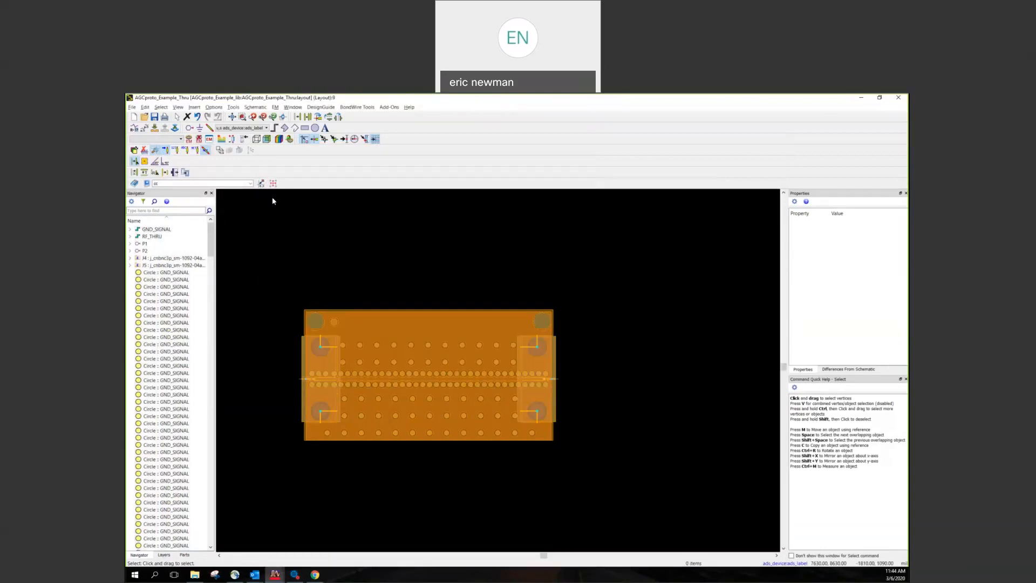
Step: Save the layout as a new cell named AGCproto_Example_Thru_mom in the AGCproto_Example_lib library
click(132, 107)
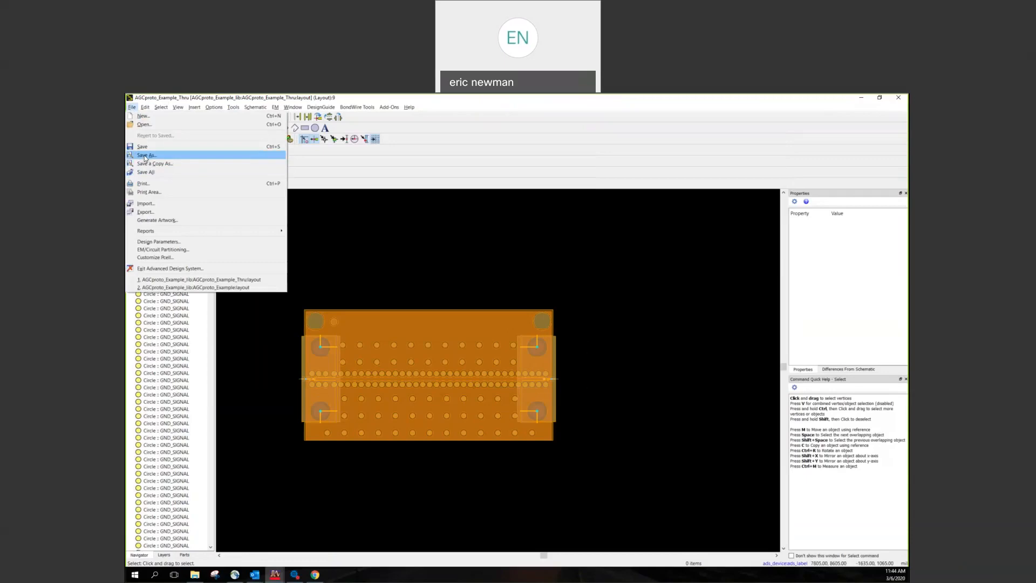
click(145, 157)
click(547, 311)
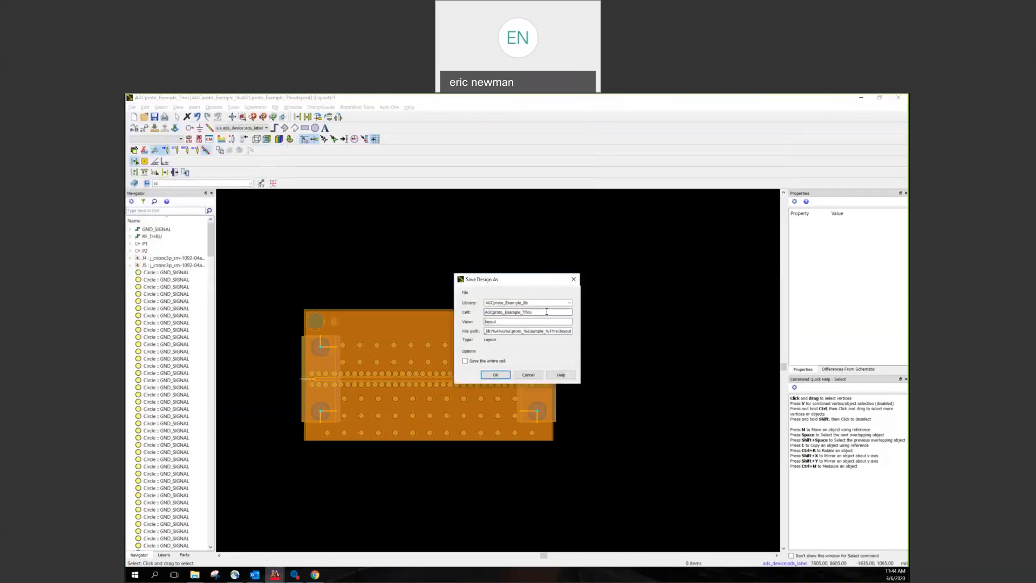
text(_mom)
click(496, 375)
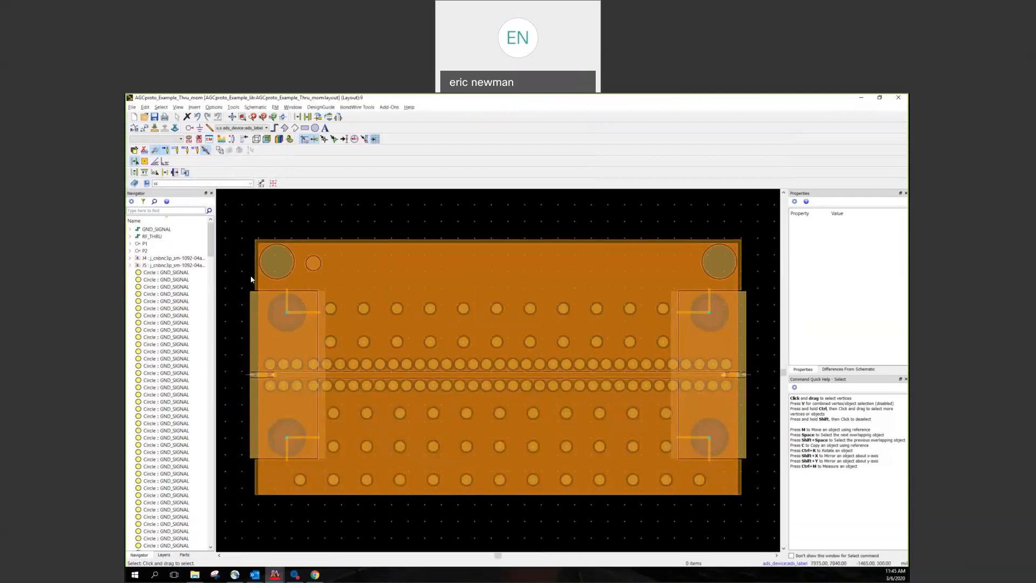
Step: Create an EM setup view named emSetup for the AGCproto_Example_Thru_mom cell from the supplied RFBoard template
click(208, 140)
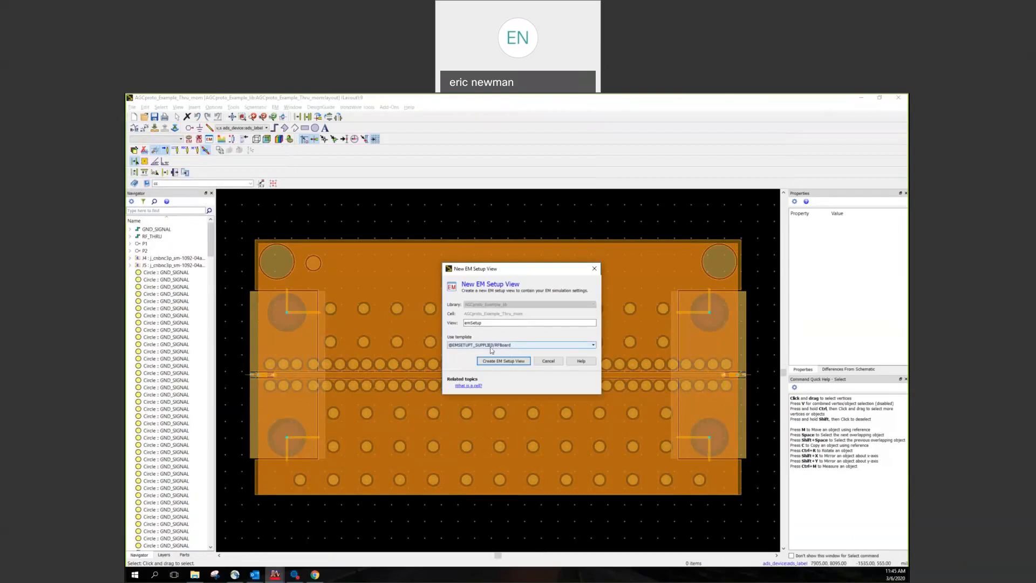
click(527, 344)
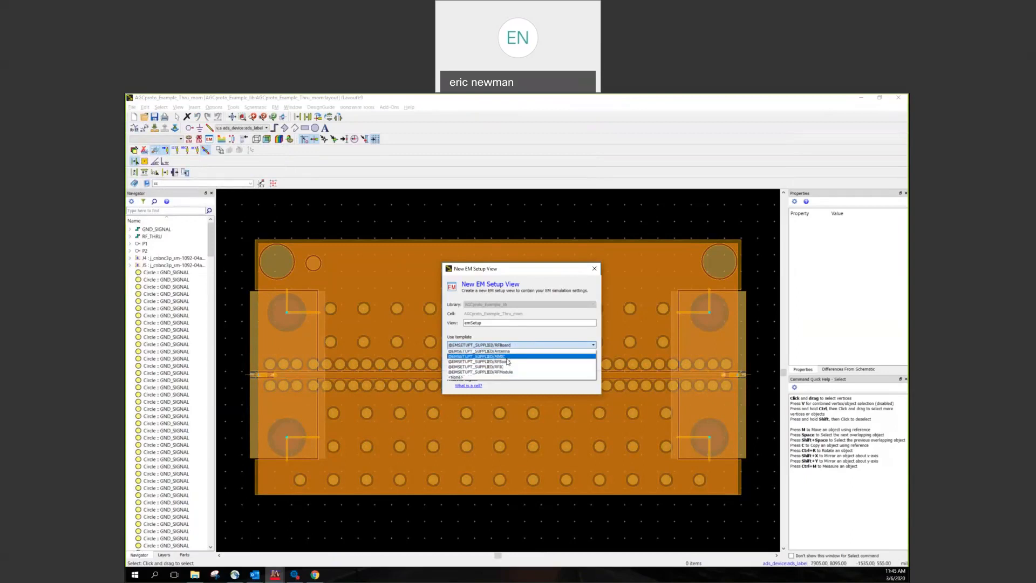
click(505, 361)
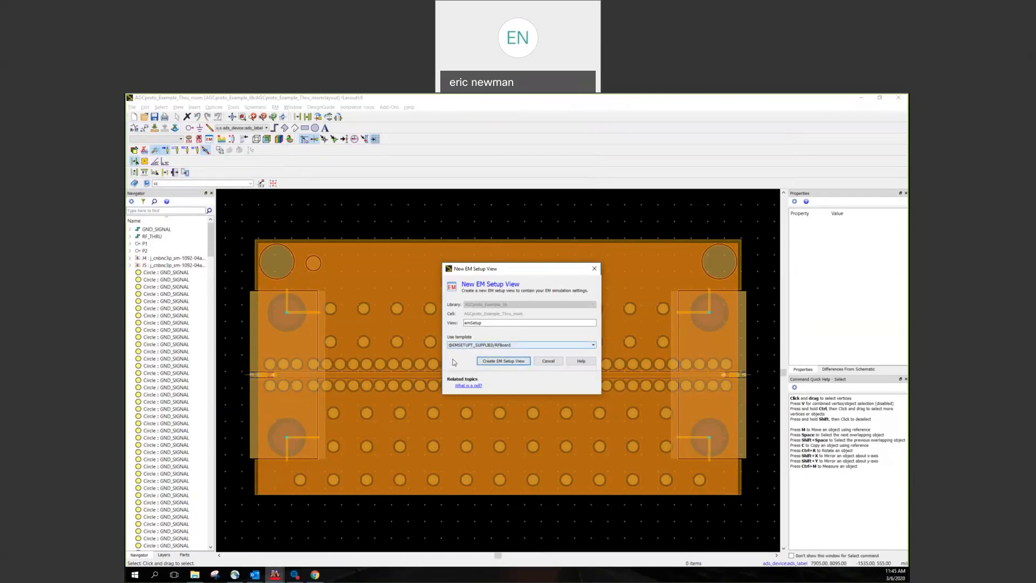
click(500, 361)
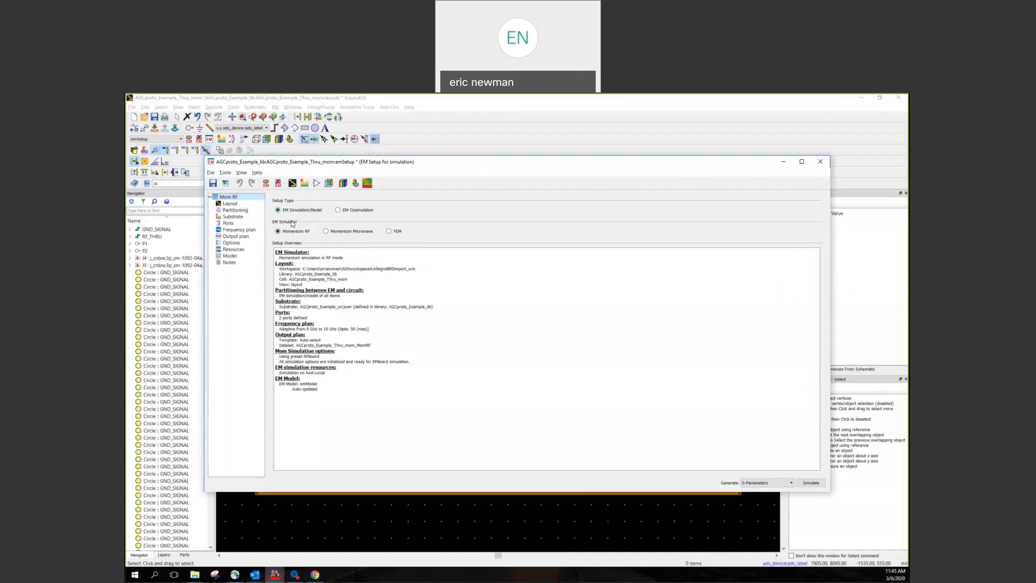
Step: Review the ports, substrate and frequency plan of the new EM setup
click(228, 223)
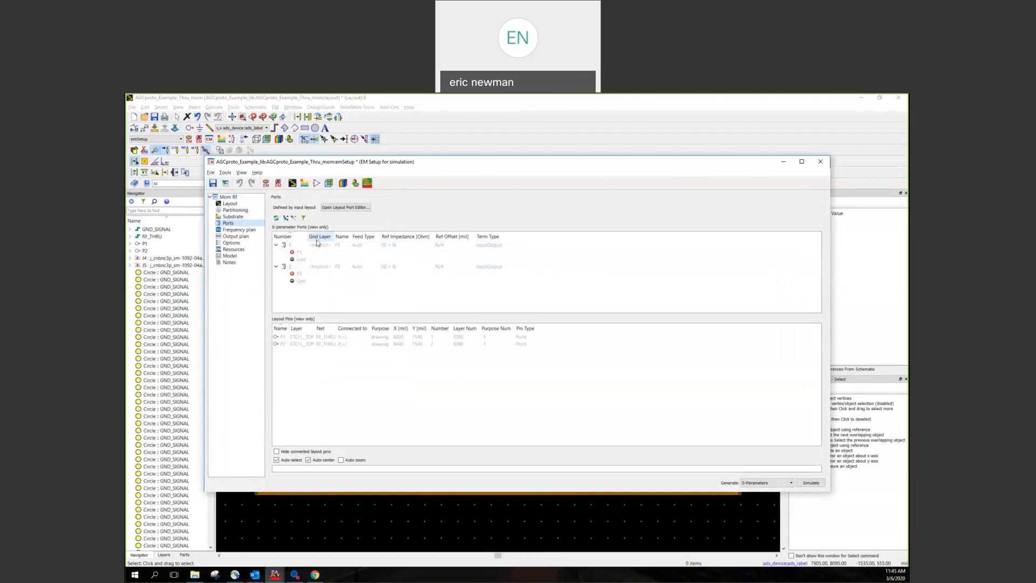
click(233, 216)
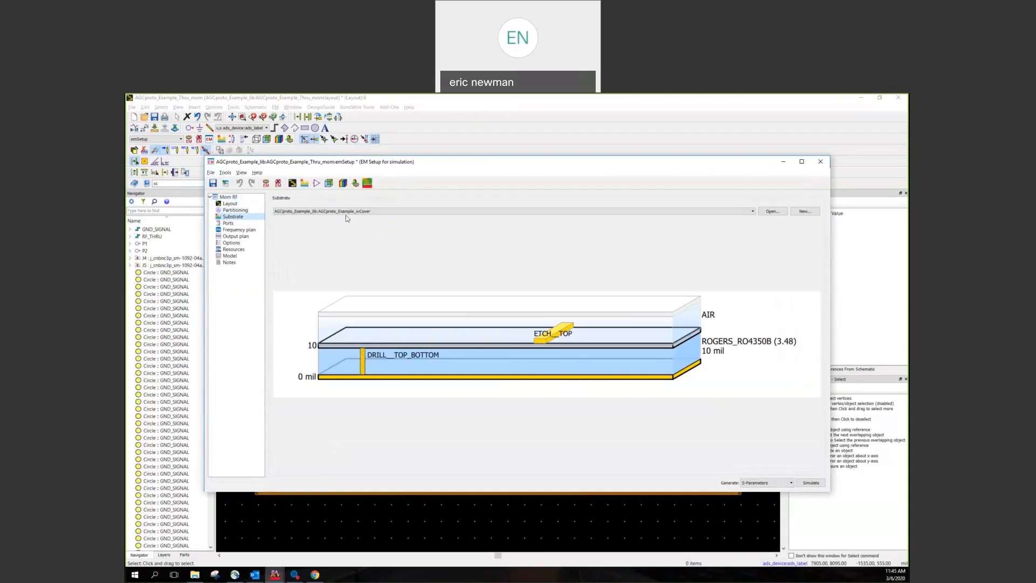
click(229, 224)
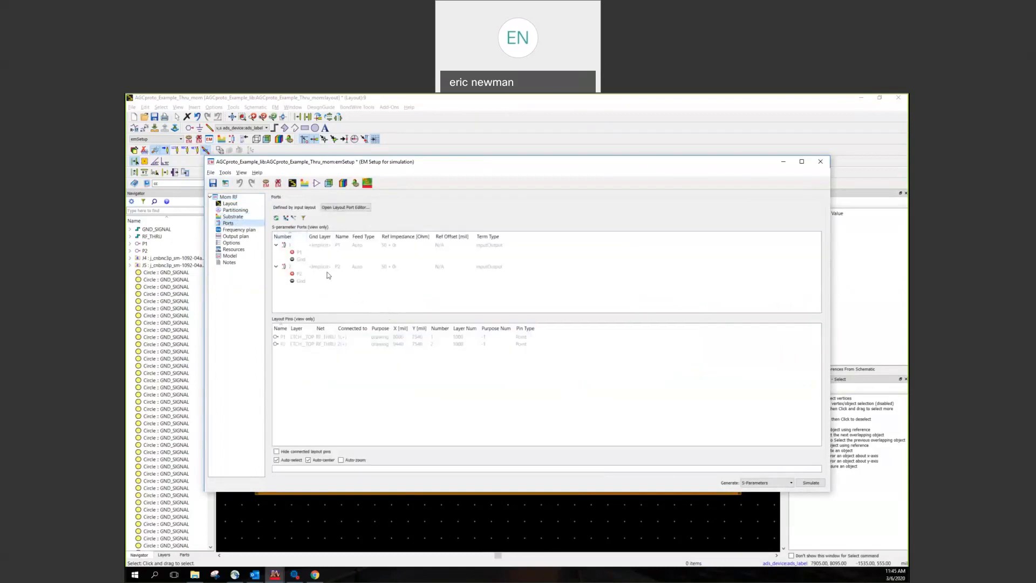
click(312, 268)
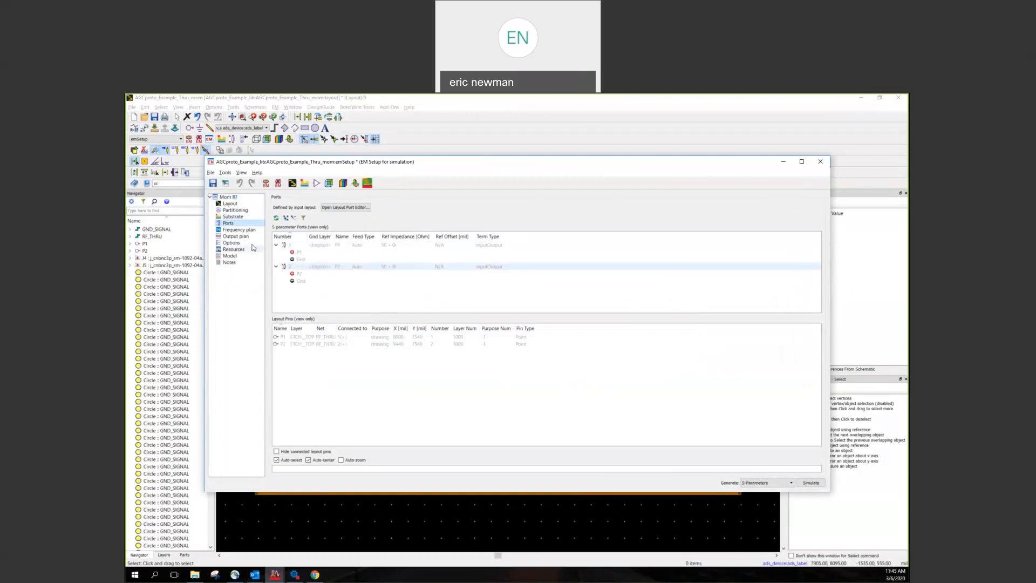
click(238, 230)
Step: Review the solver, mesh and physical model simulation options of the EM setup, including the model type choices for thick conductors
click(231, 242)
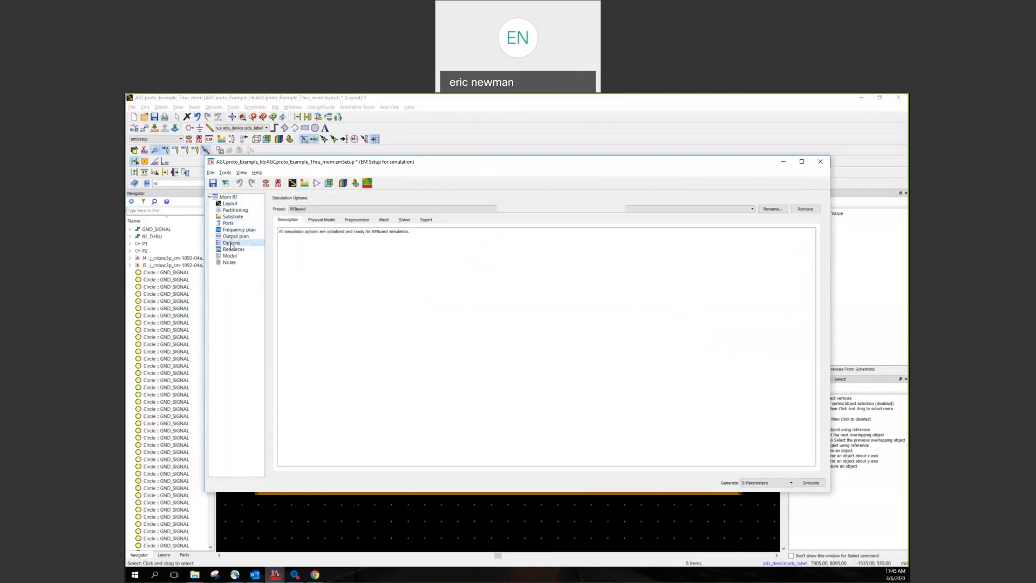
click(402, 220)
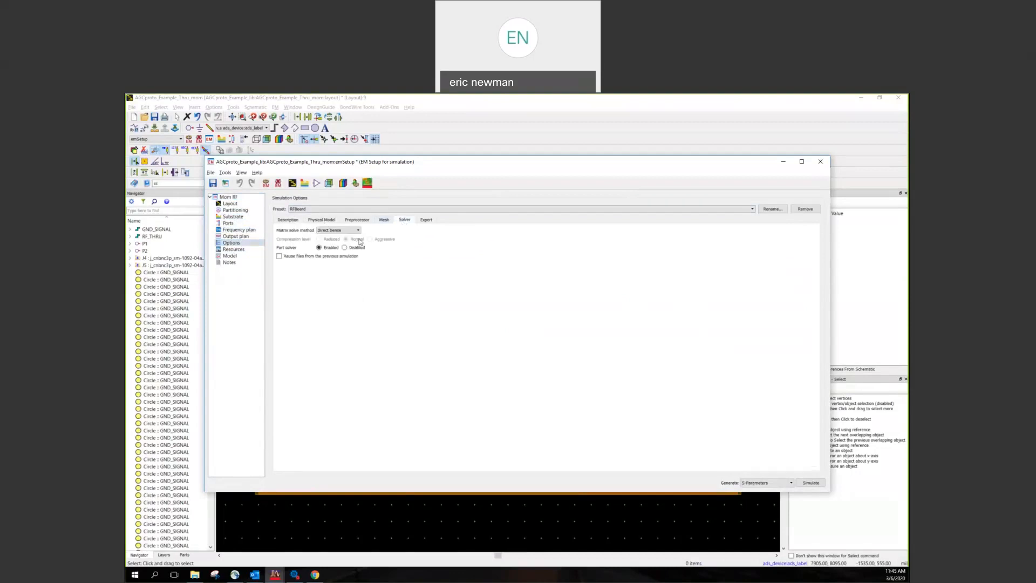
click(385, 221)
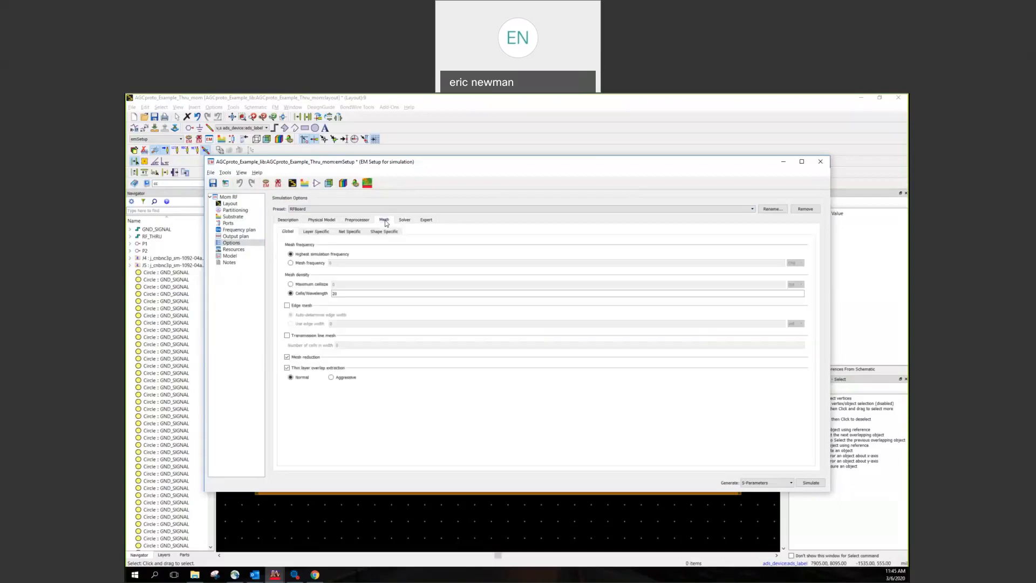
click(326, 221)
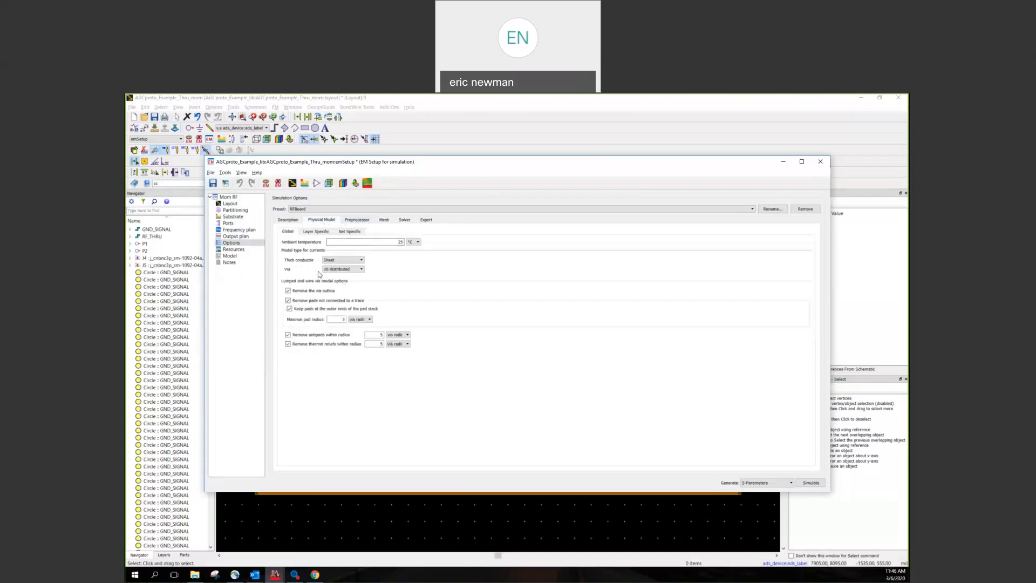
click(353, 263)
click(351, 265)
Step: Auto-create the emModel view from the EM setup, saving the setup changes
click(231, 256)
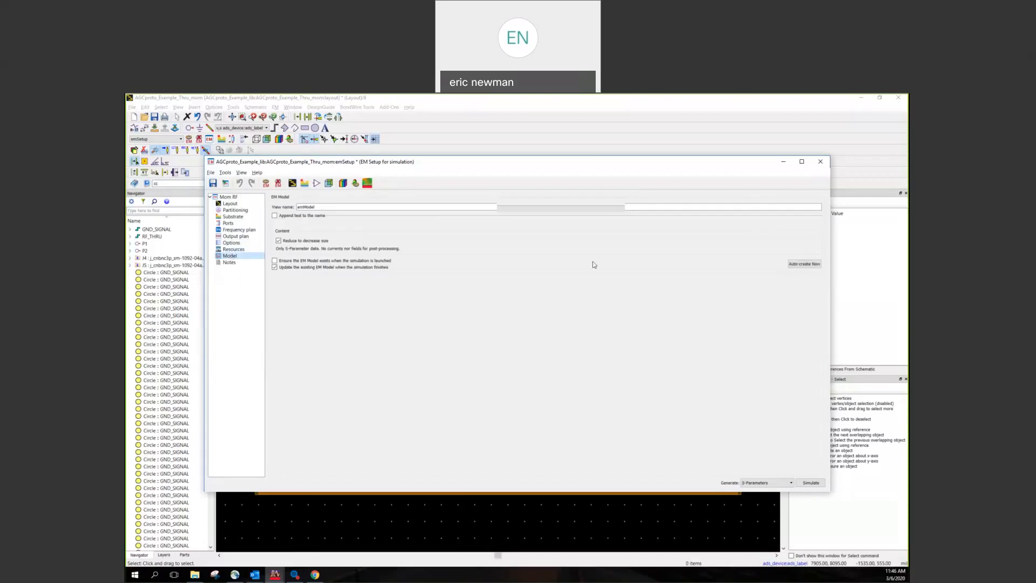
click(806, 263)
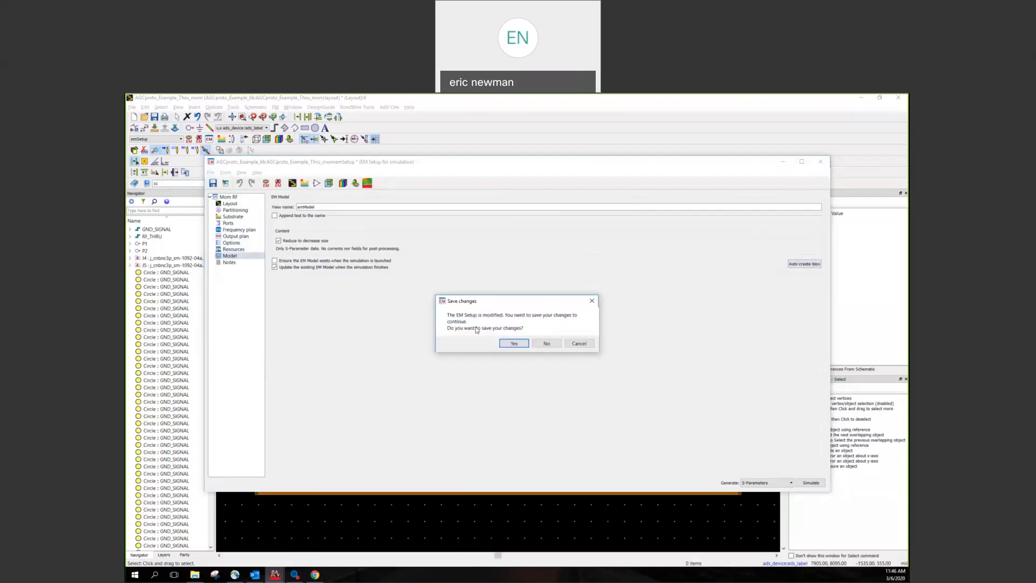
click(507, 343)
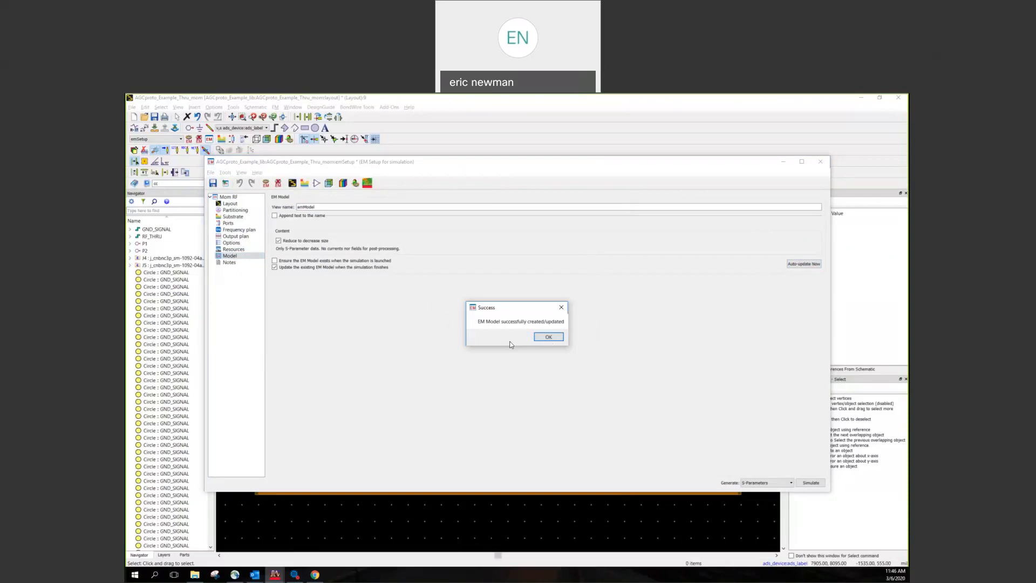
click(545, 340)
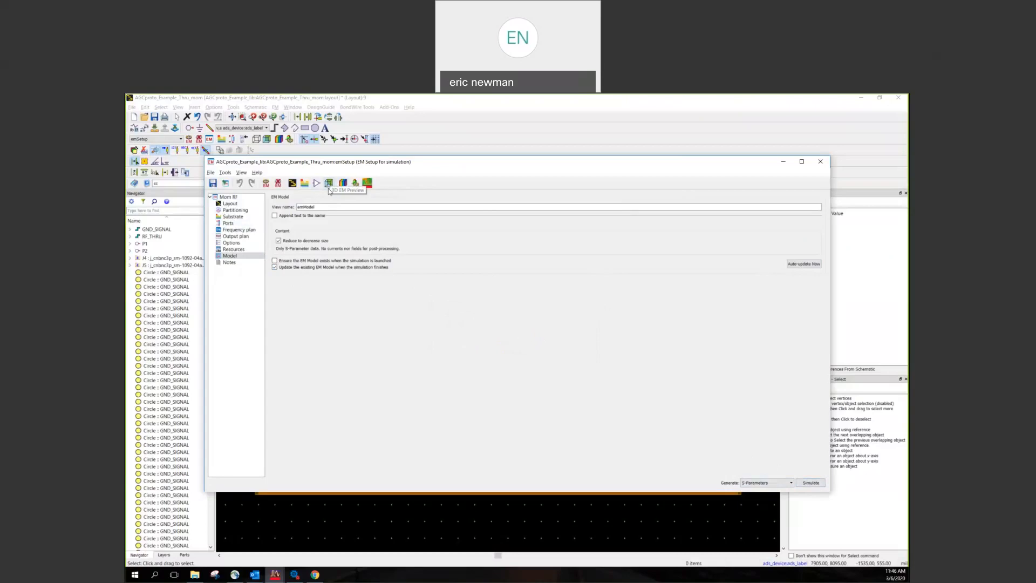
Step: Check the job status in the EEsof Job Manager and examine the Port 2 end of the trace in the Momentum 3D preview
click(294, 574)
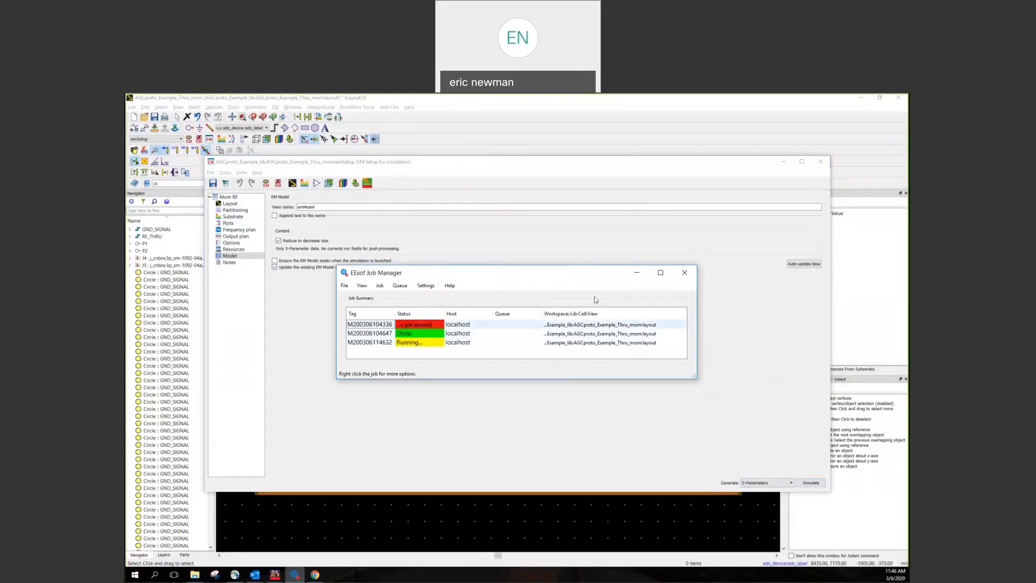
click(546, 187)
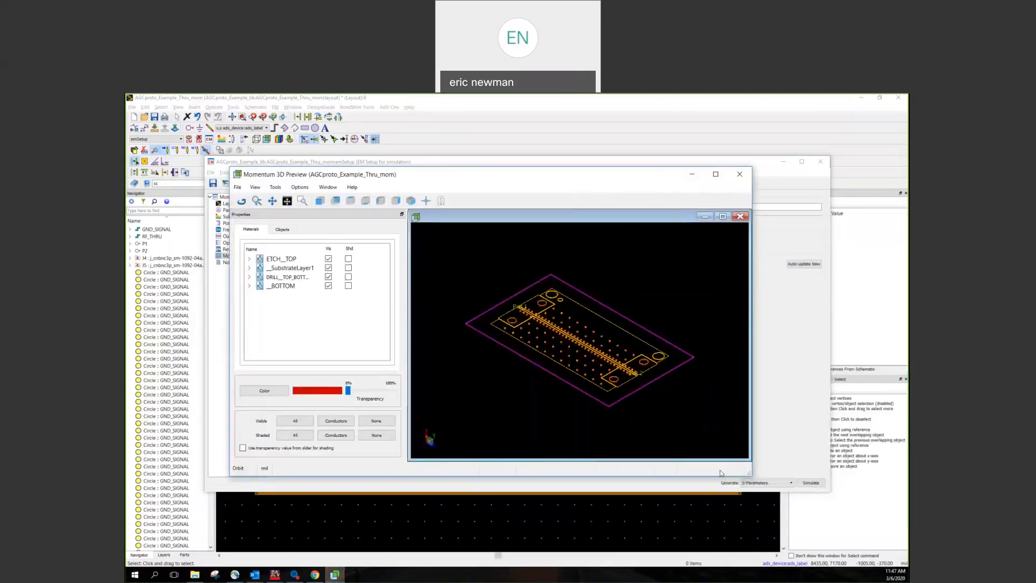
scroll(647, 395, up, 5)
scroll(637, 370, up, 8)
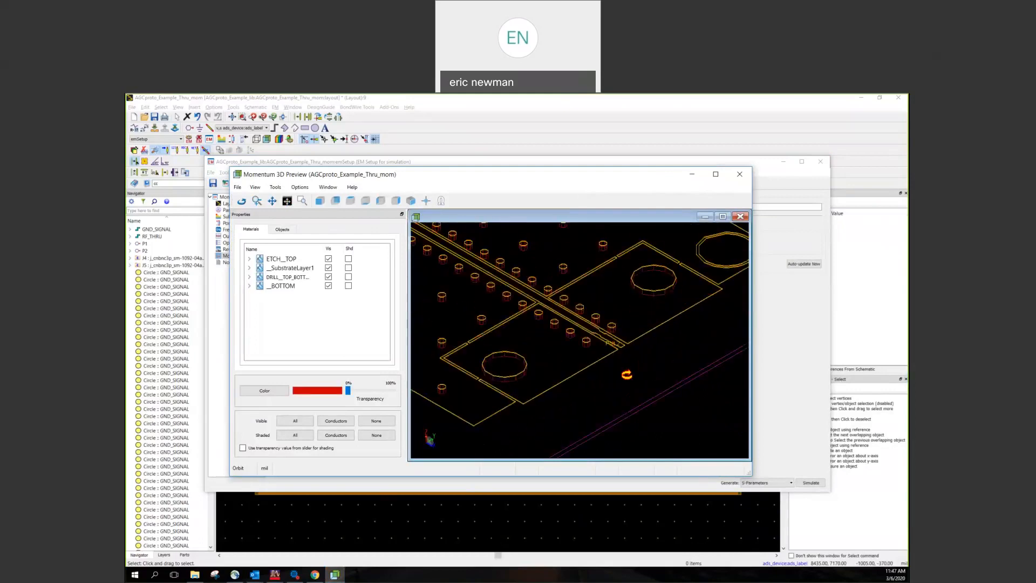
scroll(656, 369, down, 3)
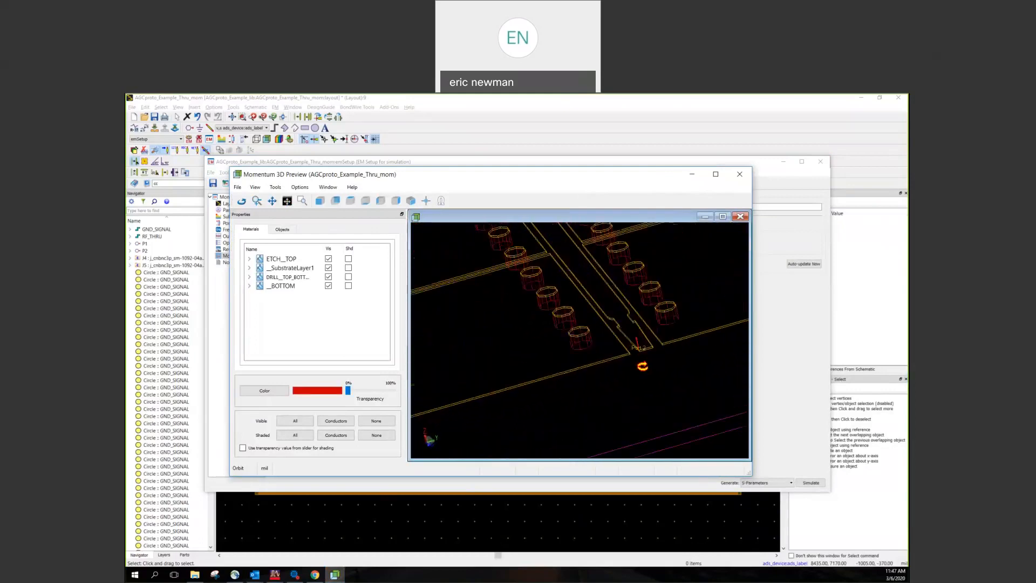
scroll(685, 408, down, 6)
scroll(661, 389, up, 4)
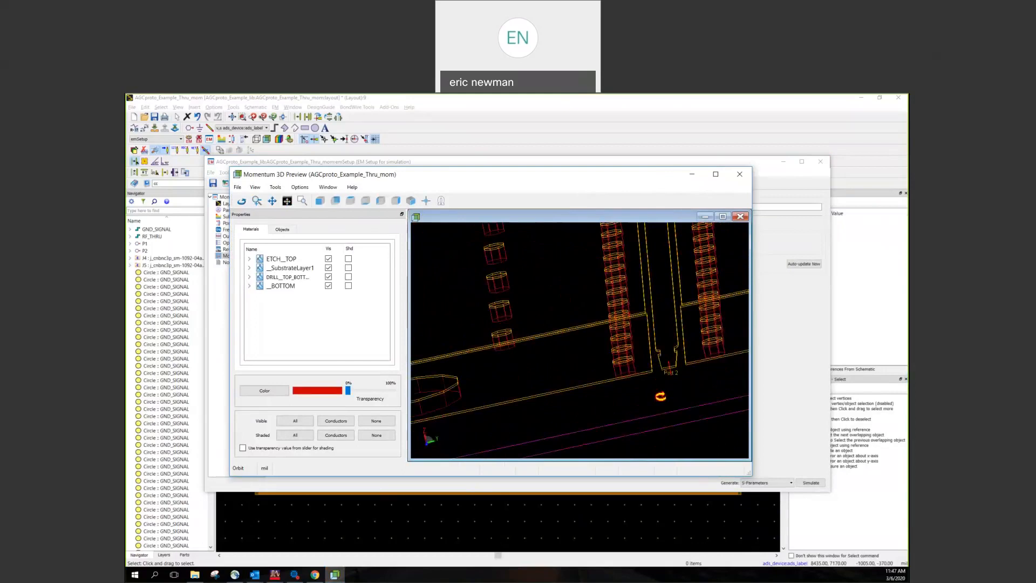
scroll(661, 388, up, 4)
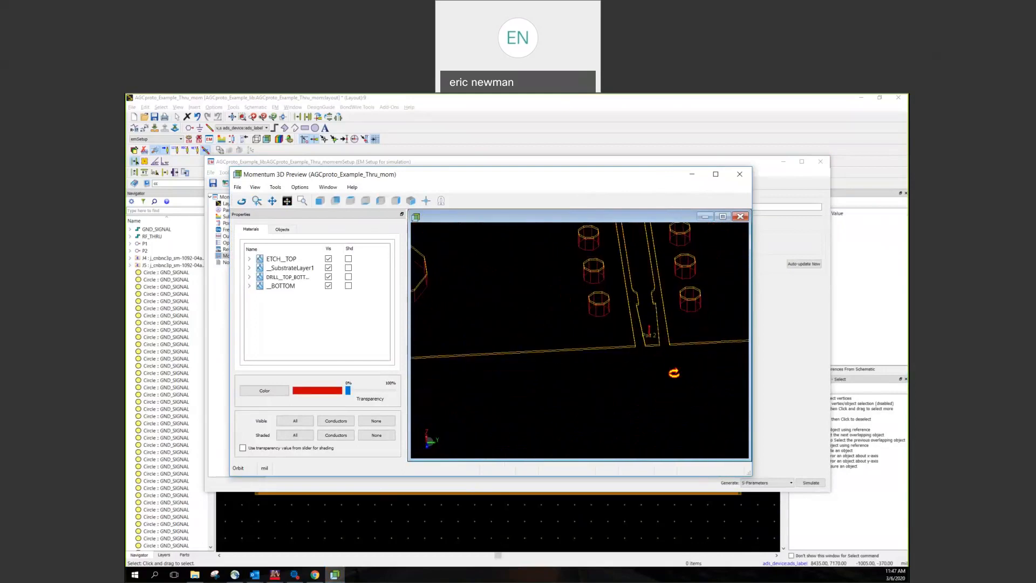
scroll(659, 340, up, 2)
scroll(658, 338, up, 4)
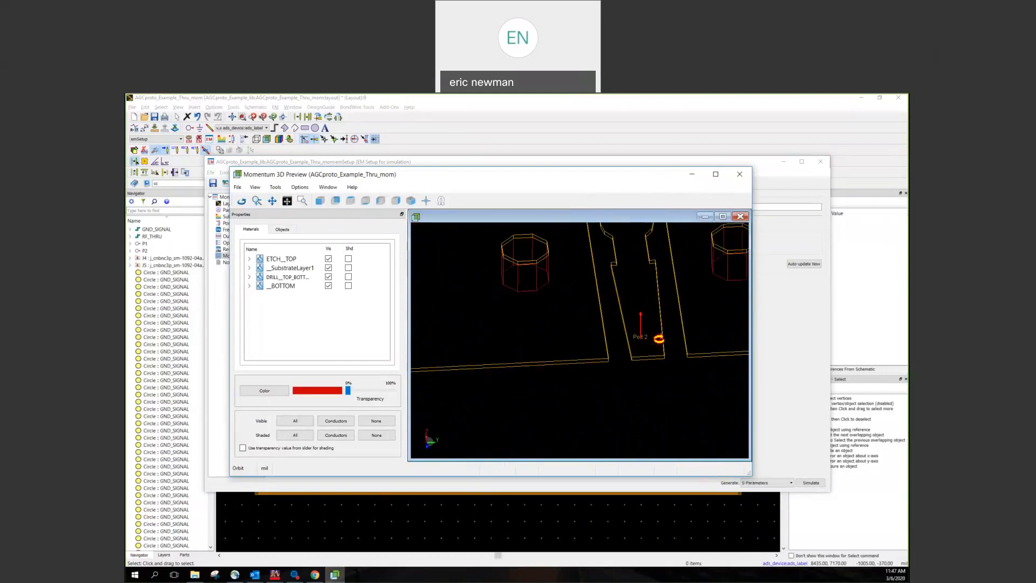
scroll(641, 354, down, 5)
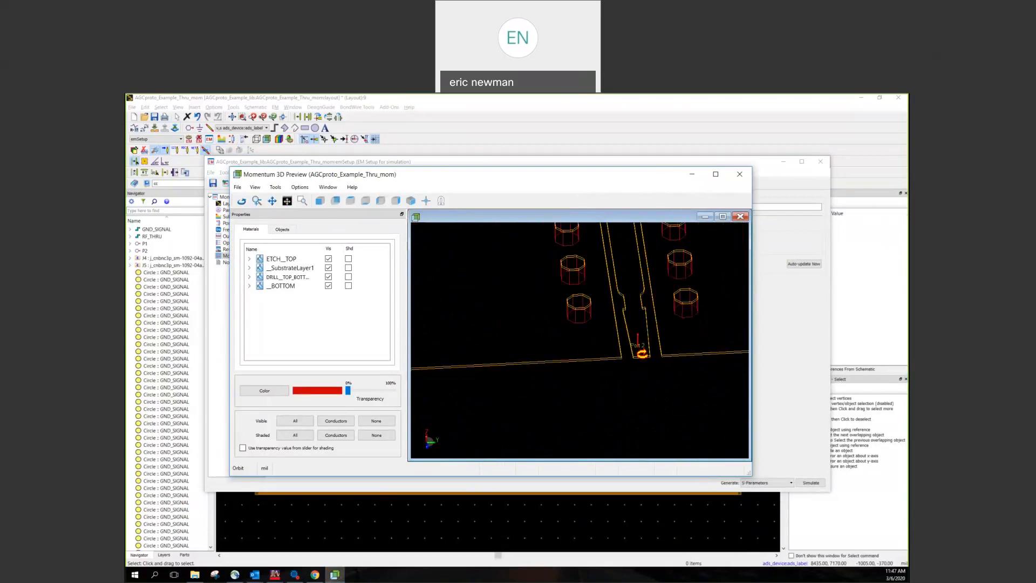
drag(658, 384, 653, 331)
scroll(653, 331, down, 2)
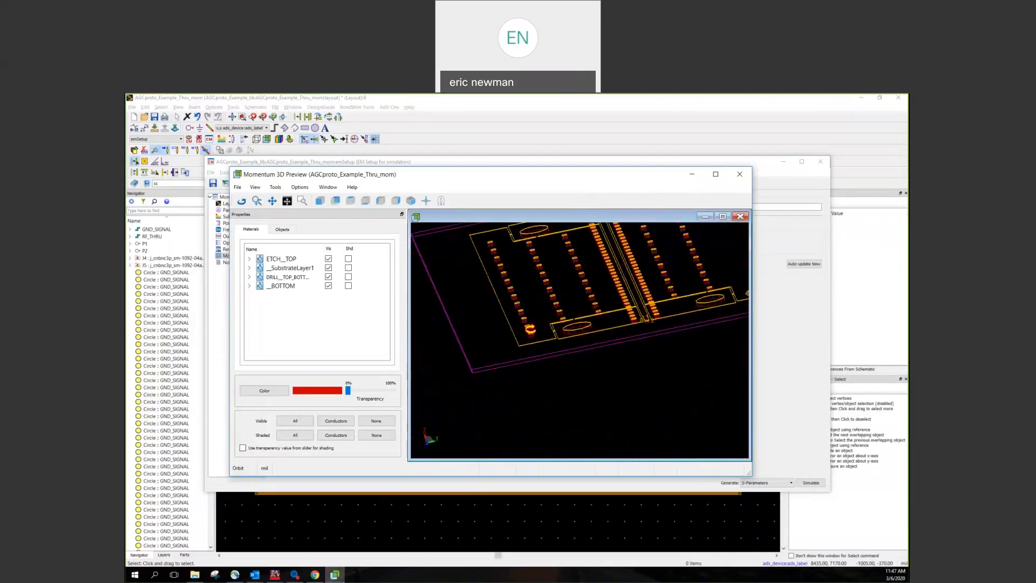
Step: Highlight the trace conductor at Port 2 with the Connectivity tool and inspect its extent in the 3D preview
click(425, 200)
scroll(647, 323, up, 2)
scroll(647, 324, up, 2)
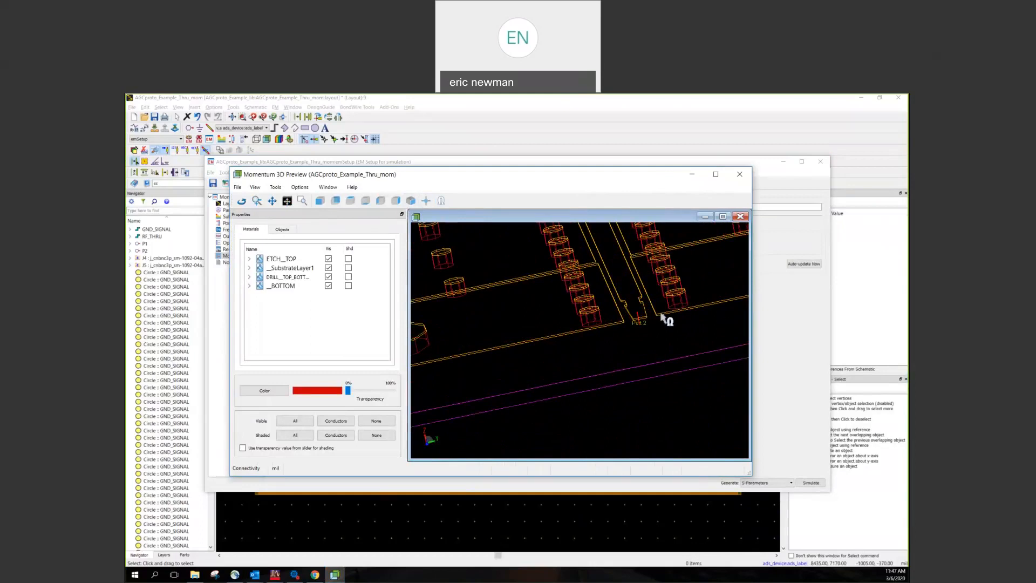
click(629, 313)
scroll(629, 313, down, 1)
scroll(630, 316, down, 4)
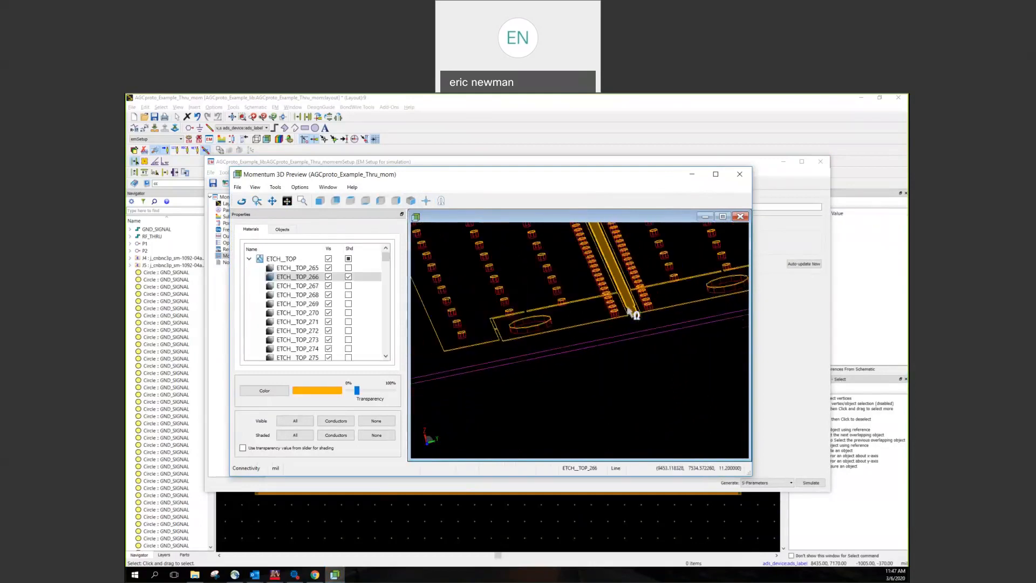
scroll(630, 314, up, 4)
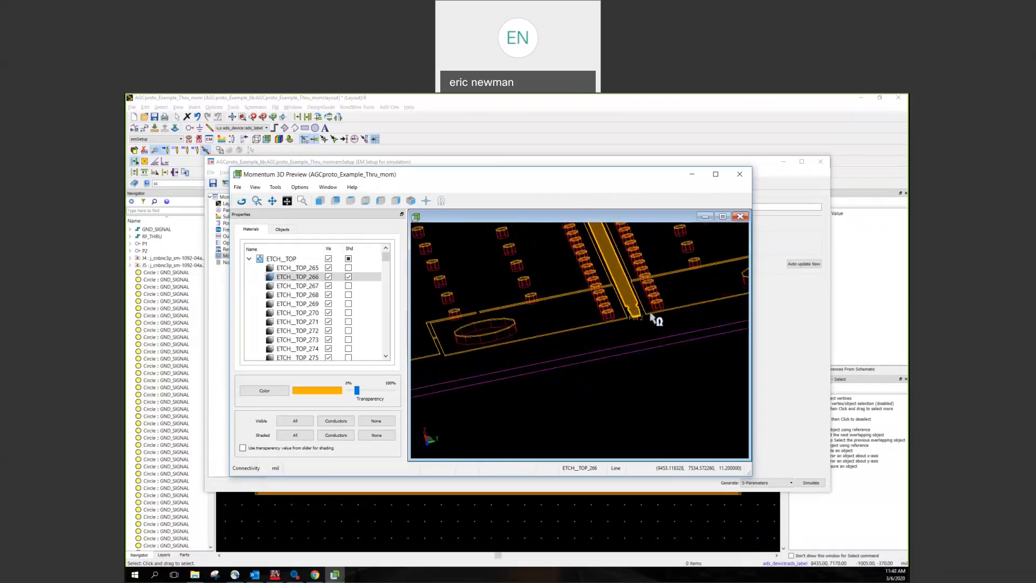
Step: Highlight the top-layer ground conductor beside Port 2 in the 3D preview, close the preview, and start the S-parameter simulation
click(645, 313)
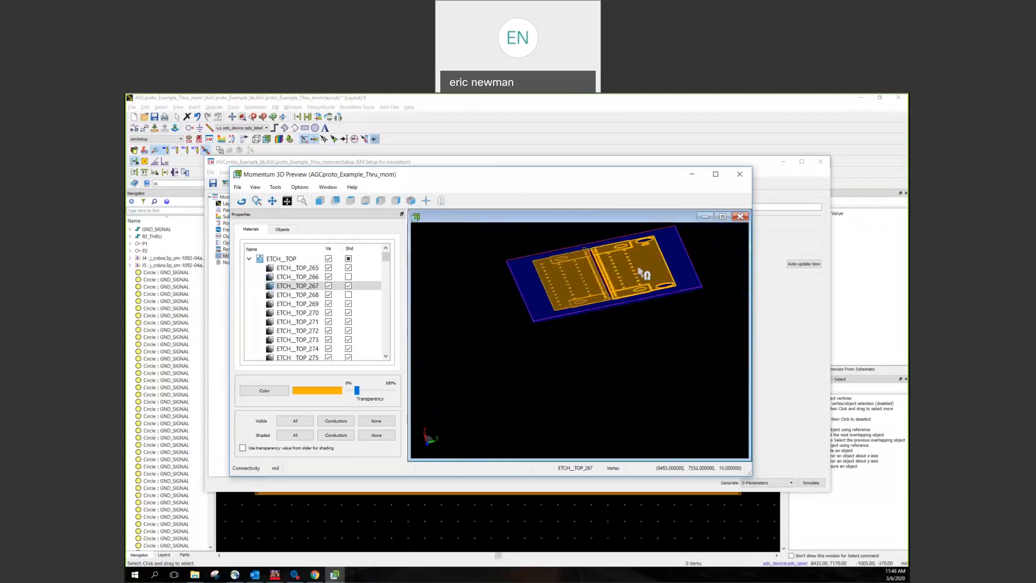
click(738, 175)
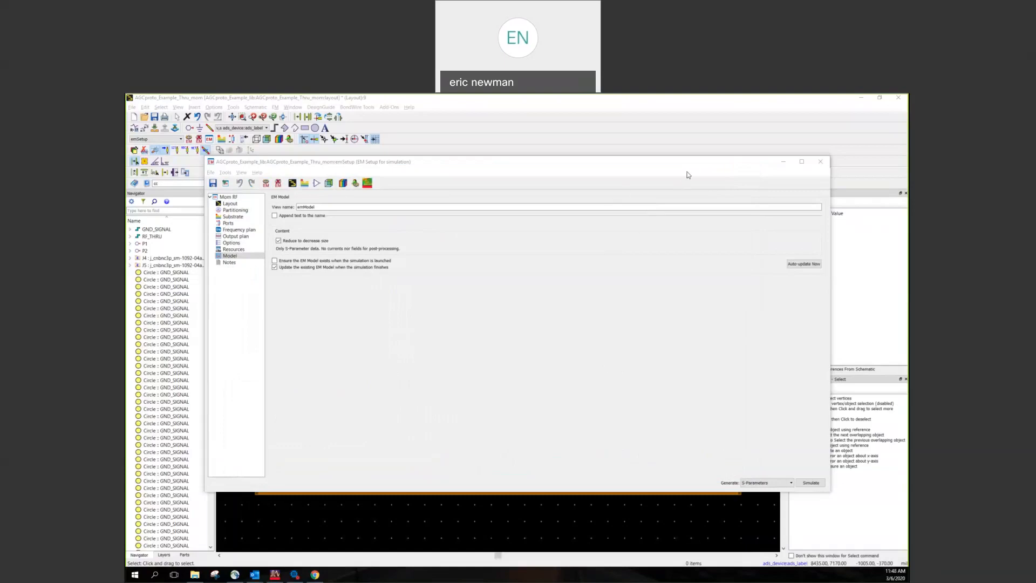
click(812, 482)
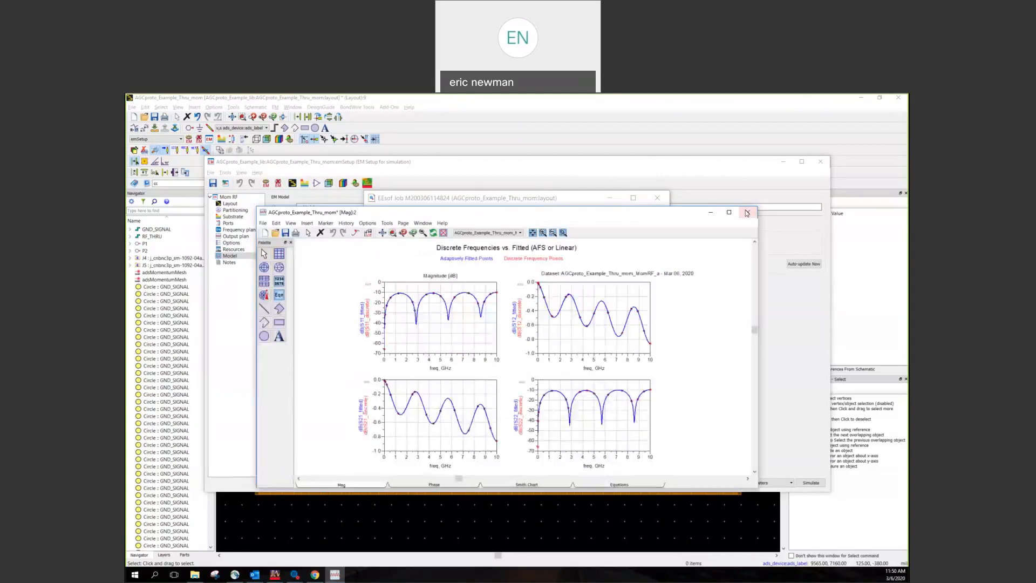
Step: Save and close the S-parameter results display, and close the simulation job and EM setup windows
click(748, 215)
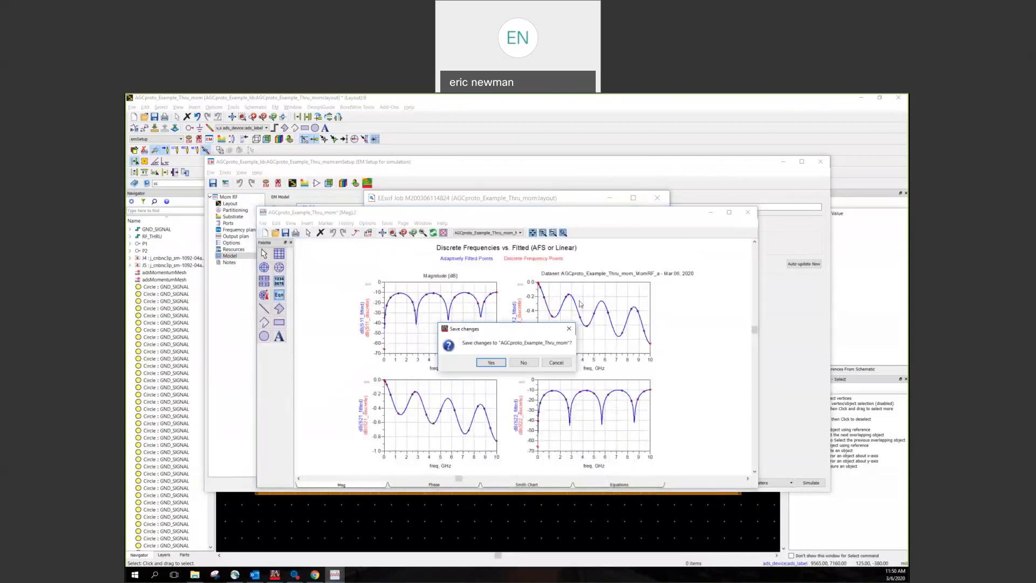
click(492, 366)
click(664, 201)
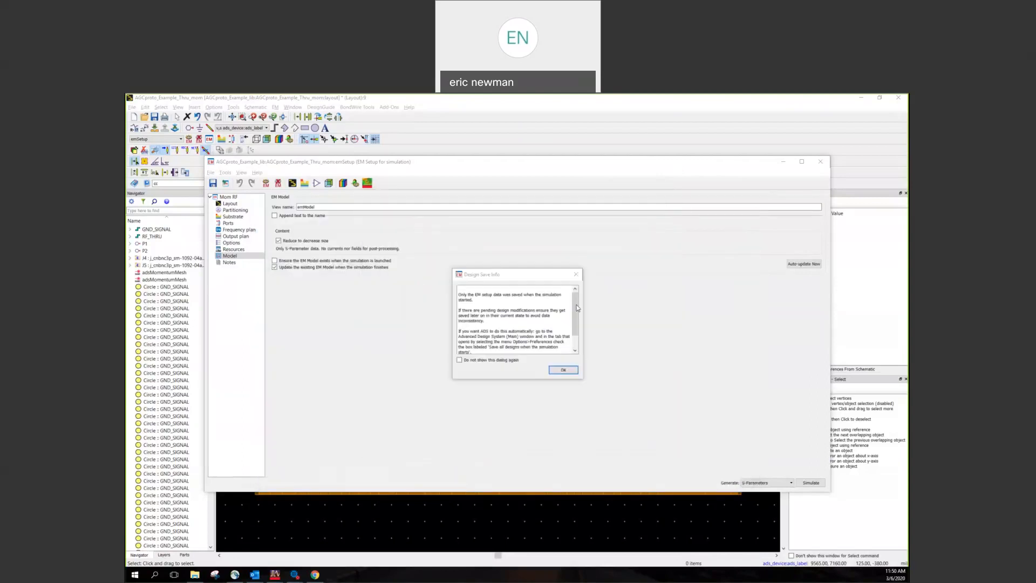
click(563, 369)
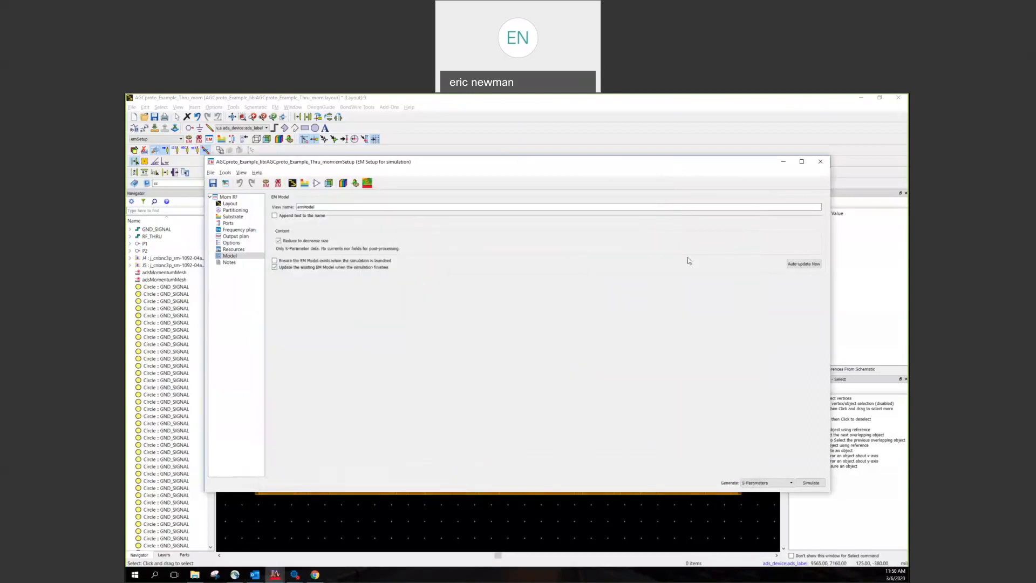
click(820, 161)
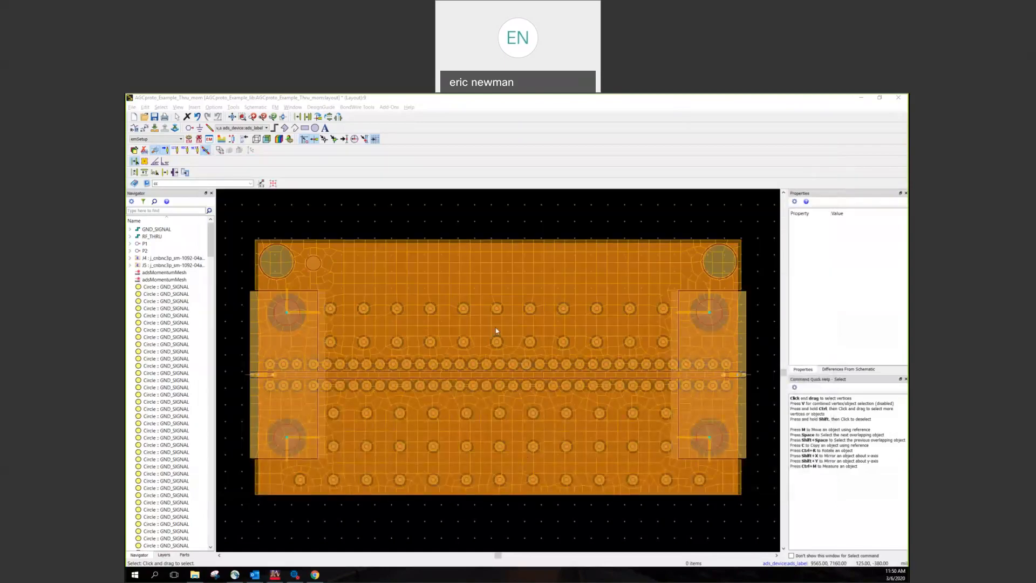
Step: Clear the Momentum mesh from the AGCproto_Example_Thru_mom layout and minimise the layout window
click(276, 107)
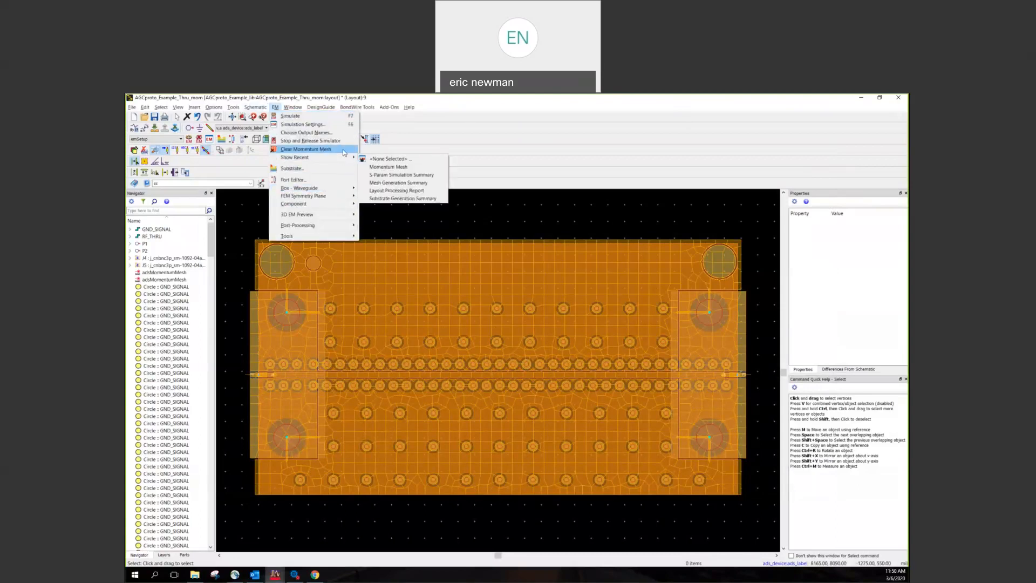
click(306, 149)
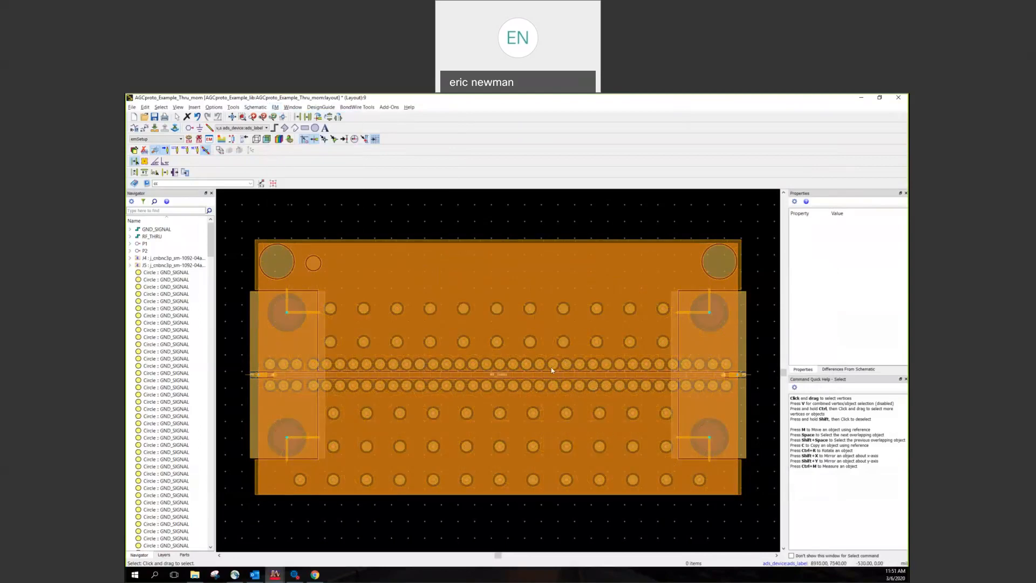
click(861, 97)
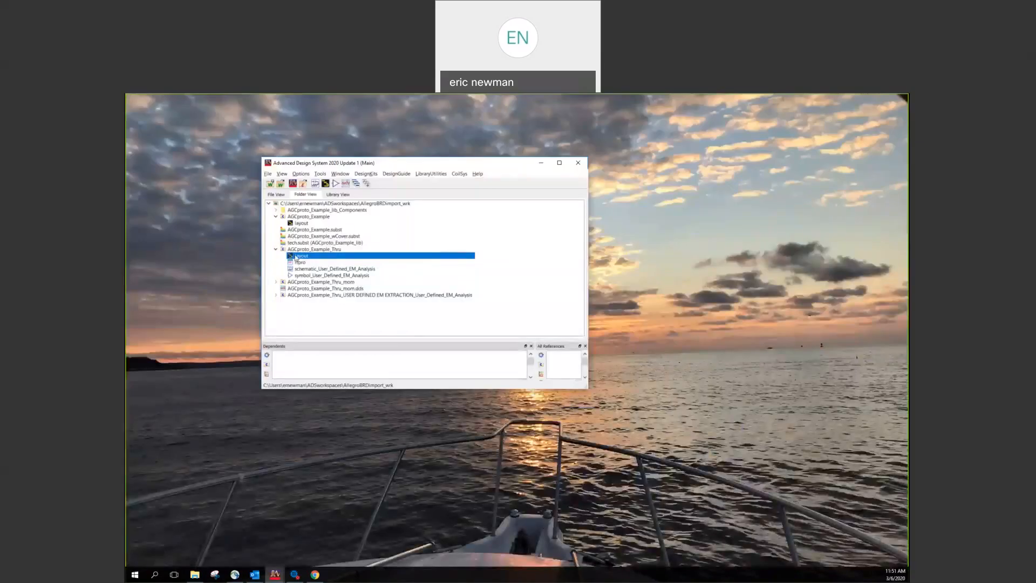
Step: Open the emModel view of AGCproto_Example_Thru_mom and select data.000 in its database
click(275, 281)
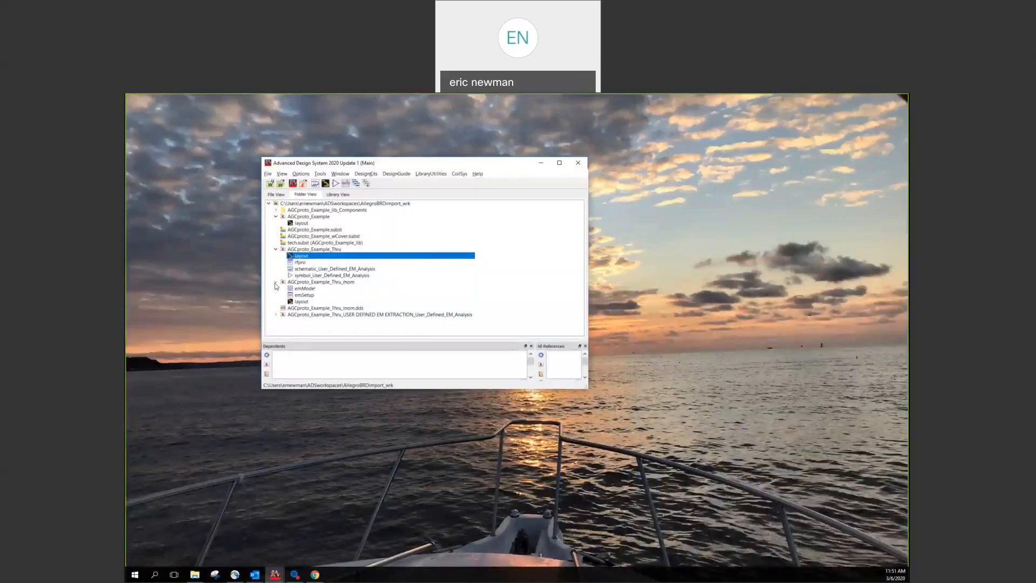
double_click(305, 290)
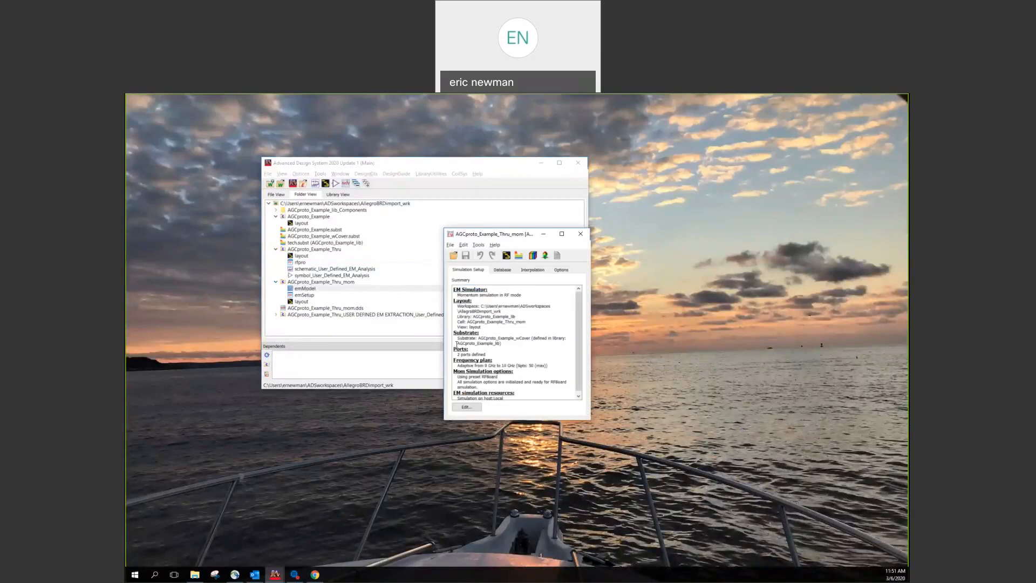
click(495, 270)
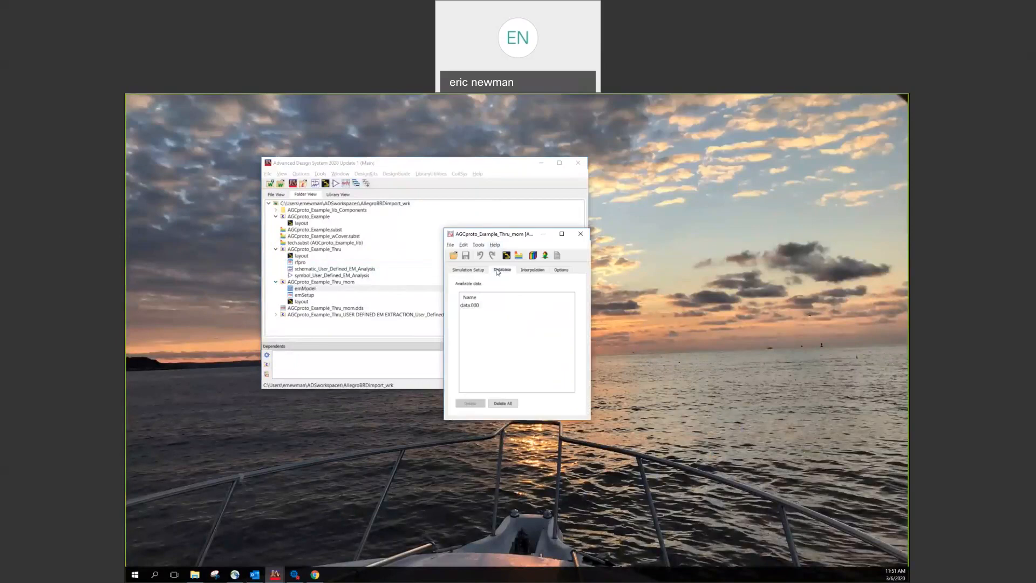
click(470, 305)
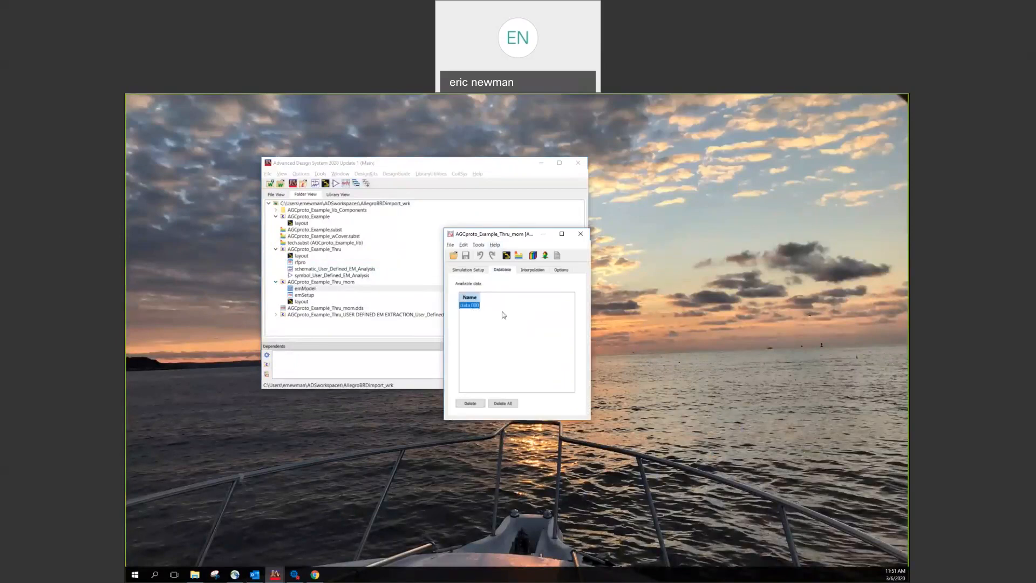
Step: Plot the data.000 results in a data display, close it without saving changes, and close the emModel view
click(478, 246)
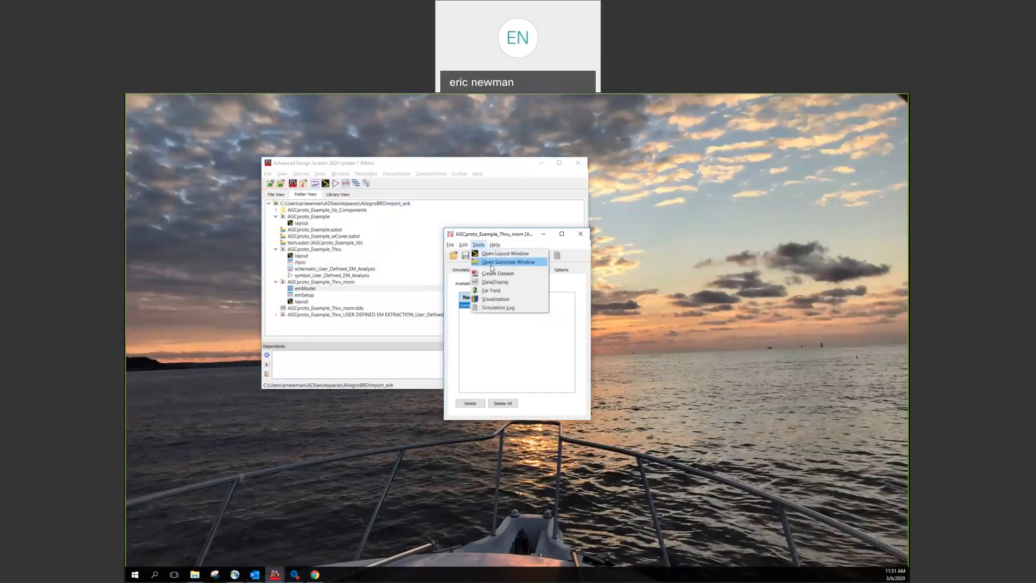
click(492, 282)
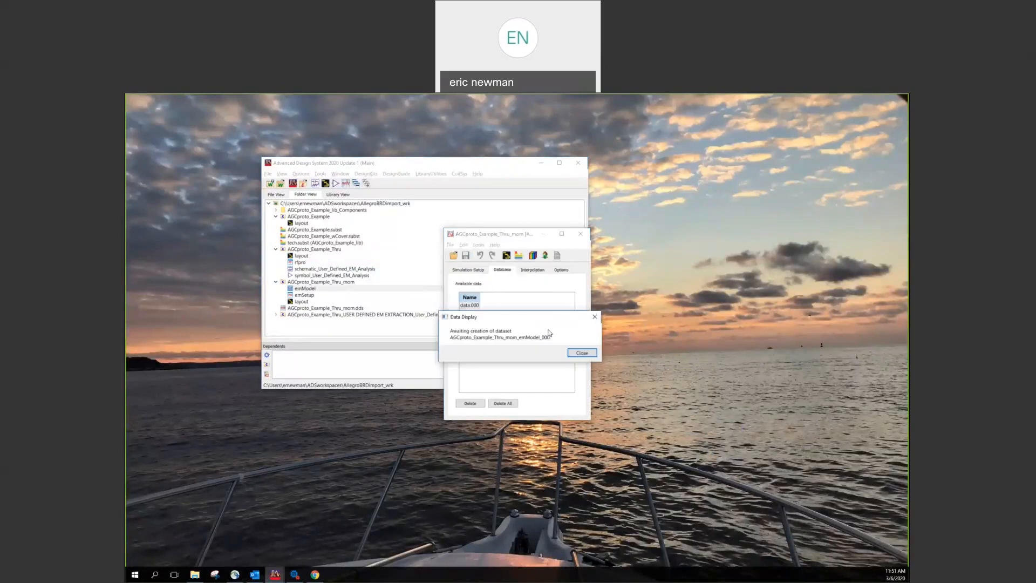
click(579, 353)
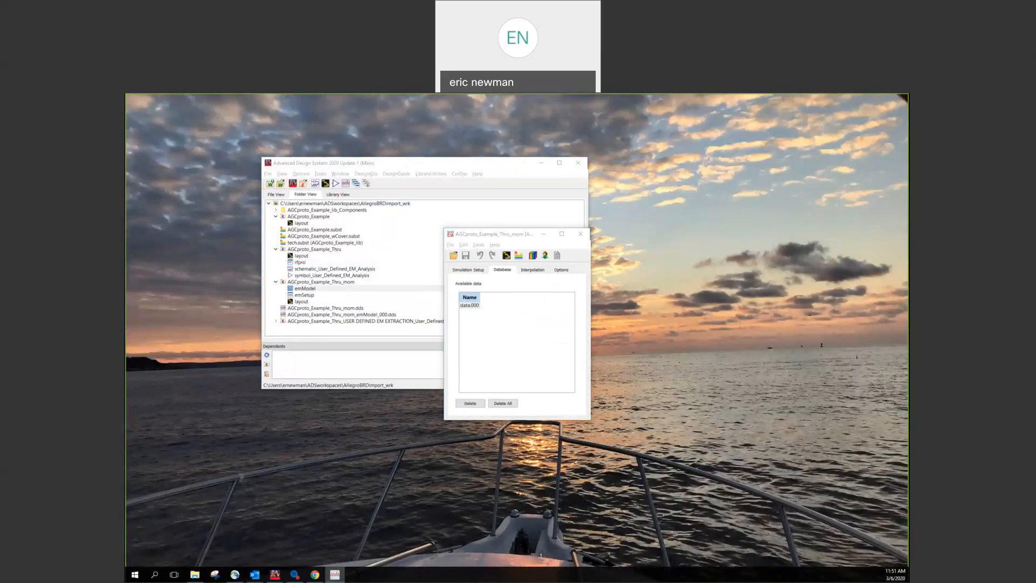
click(789, 202)
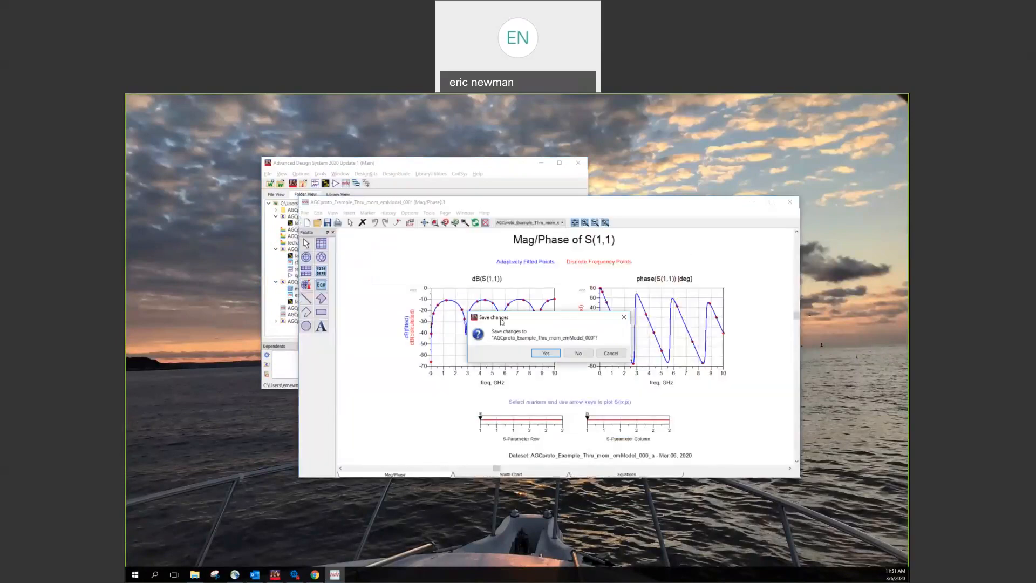
click(581, 354)
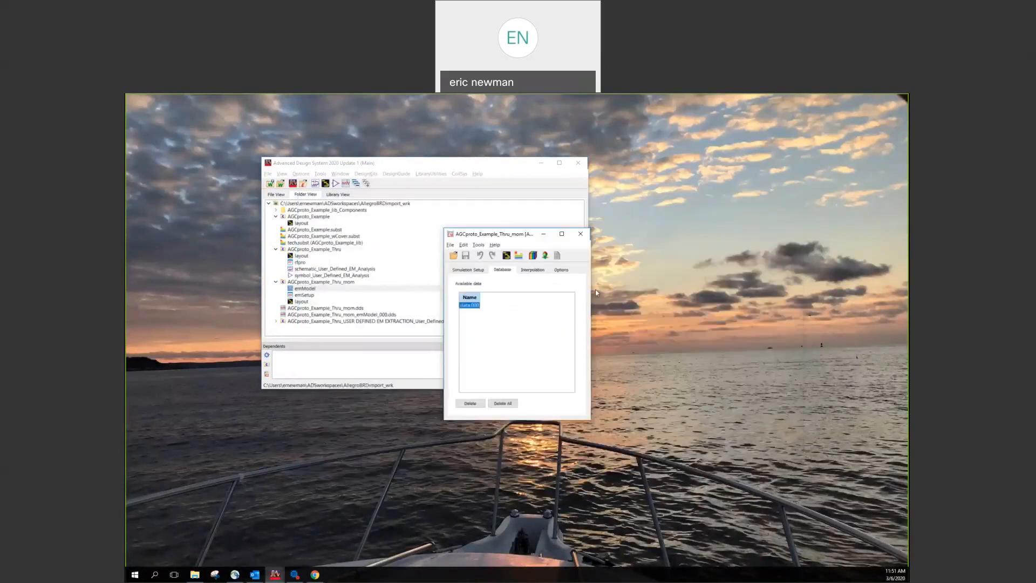
click(579, 233)
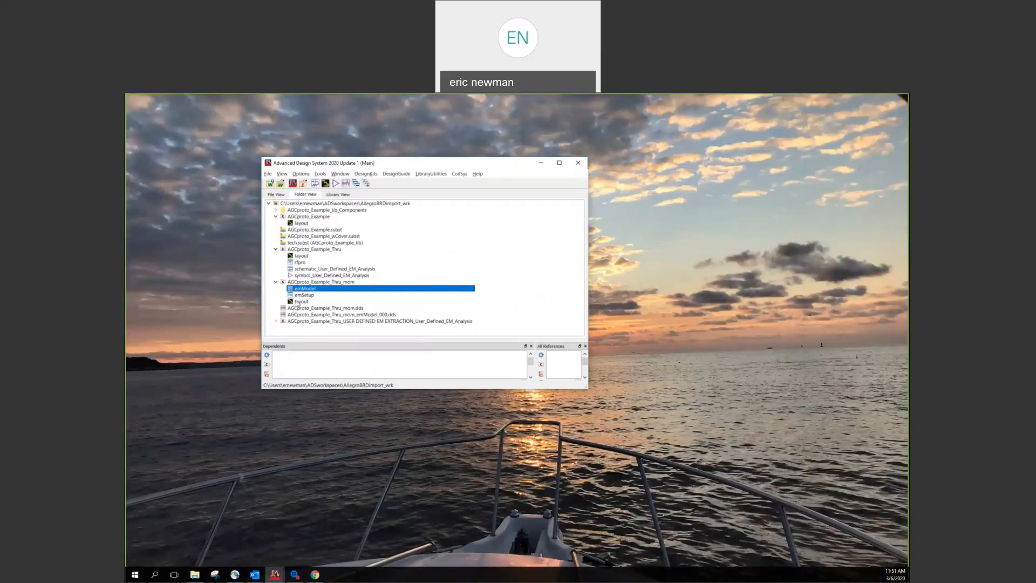
Step: Create a new schematic cell named SP_TB in the AGCproto_Example_lib library
click(315, 183)
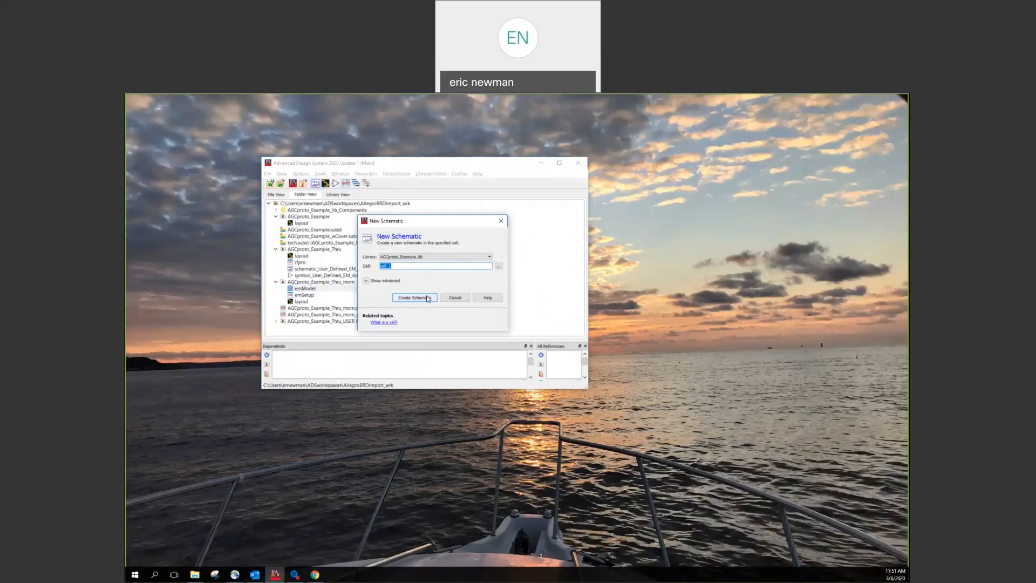
text(S)
click(427, 299)
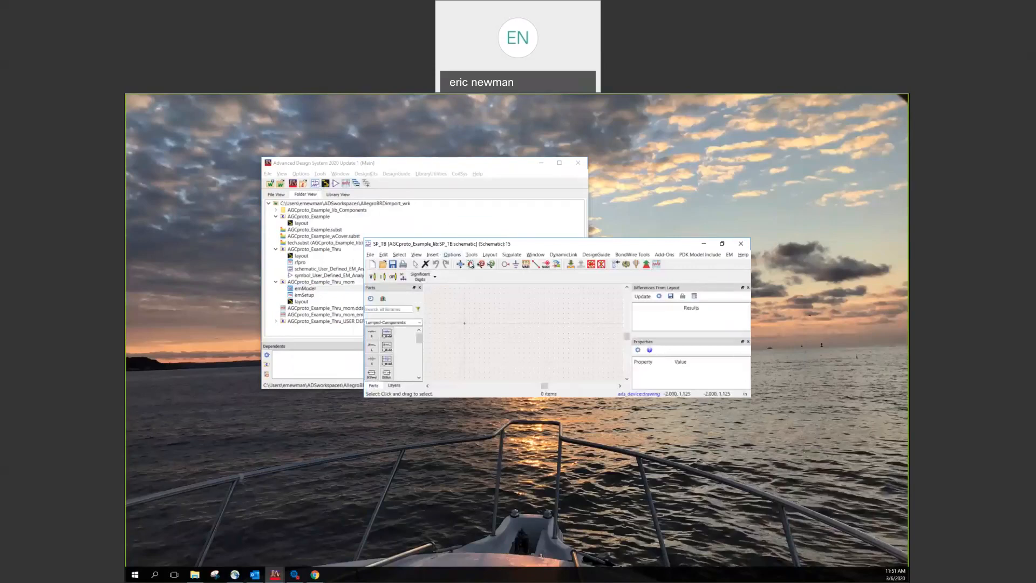
Step: Insert the ads_templates:S_Params template into the SP_TB schematic
click(433, 254)
click(447, 263)
scroll(420, 345, down, 5)
scroll(421, 365, down, 3)
click(420, 370)
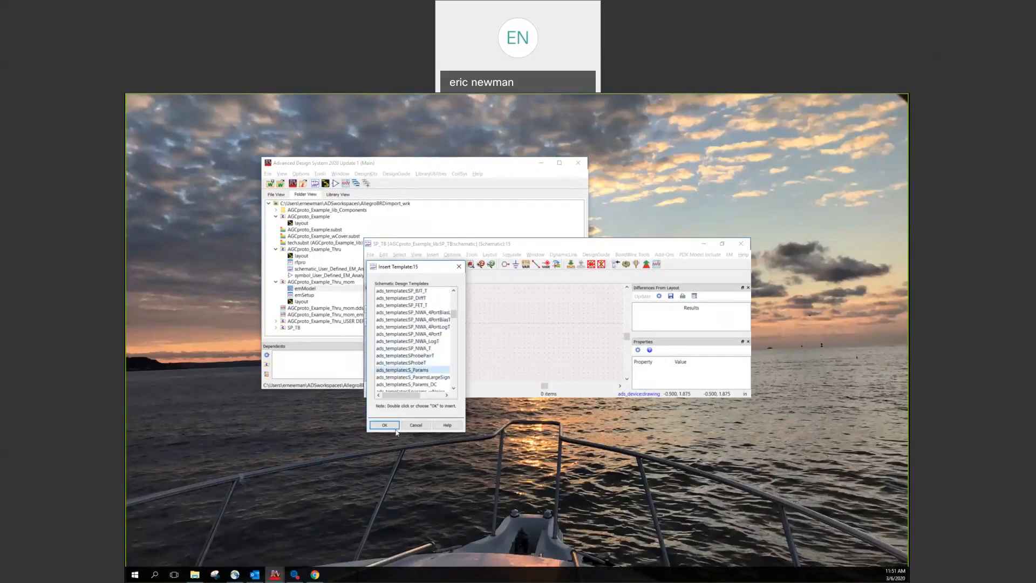
click(385, 425)
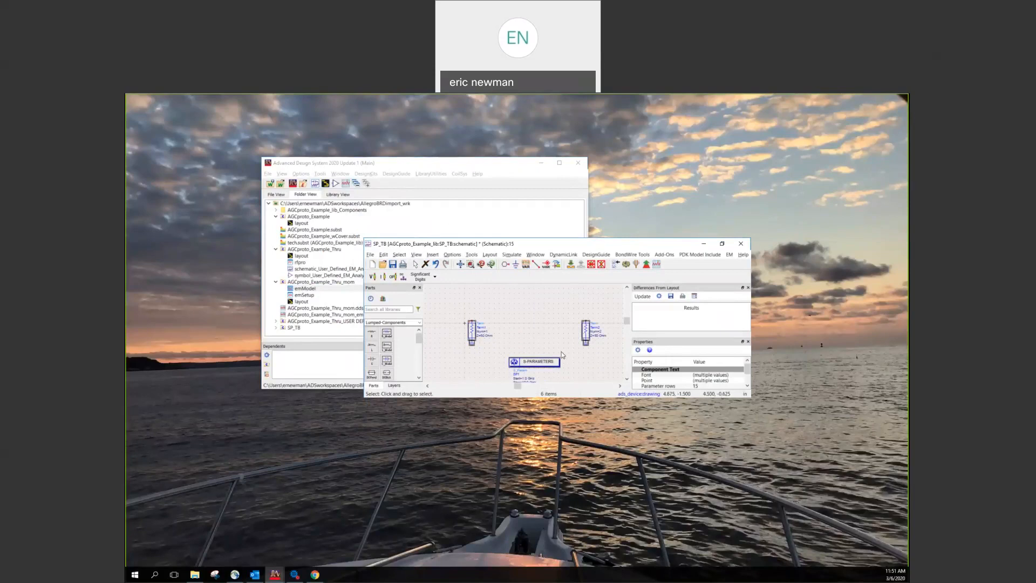
scroll(561, 353, up, 2)
scroll(532, 349, down, 3)
scroll(514, 353, up, 2)
scroll(518, 340, up, 1)
scroll(526, 336, down, 3)
scroll(528, 333, up, 2)
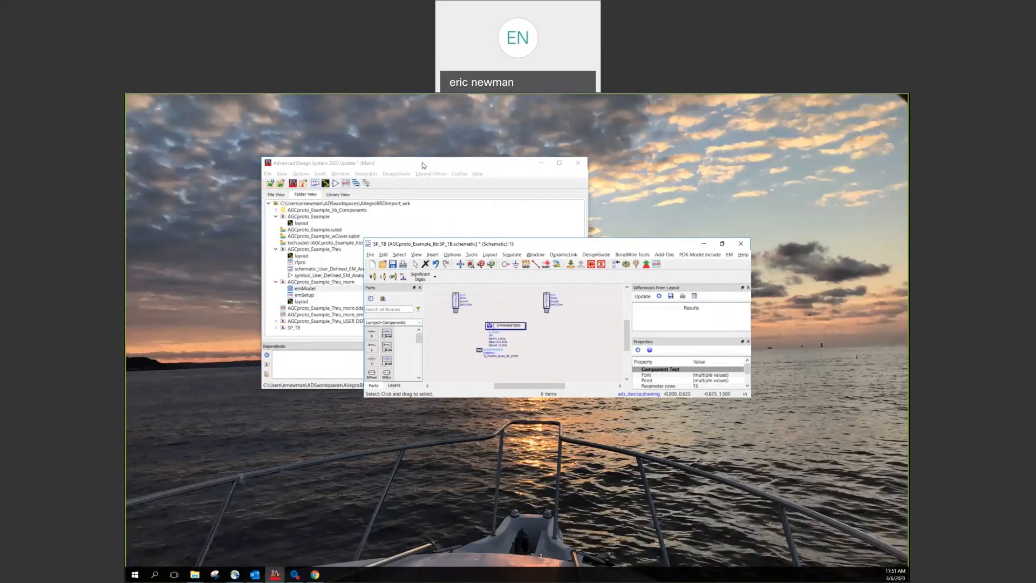
Step: Move the SP_TB schematic clear of the workspace tree and view the existing User_Defined_EM_Analysis symbol of AGCproto_Example_Thru
drag(456, 243, 514, 250)
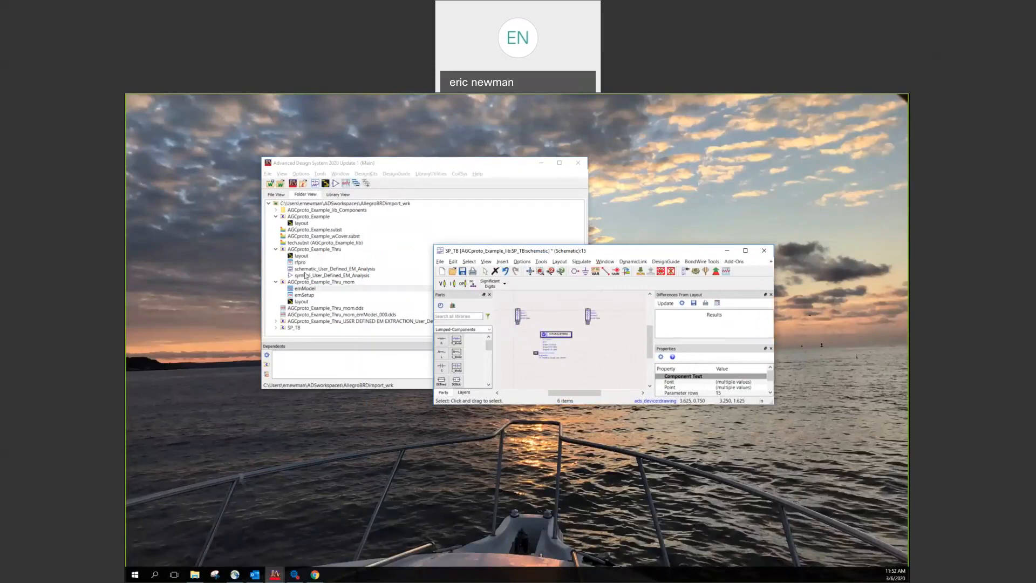
double_click(303, 275)
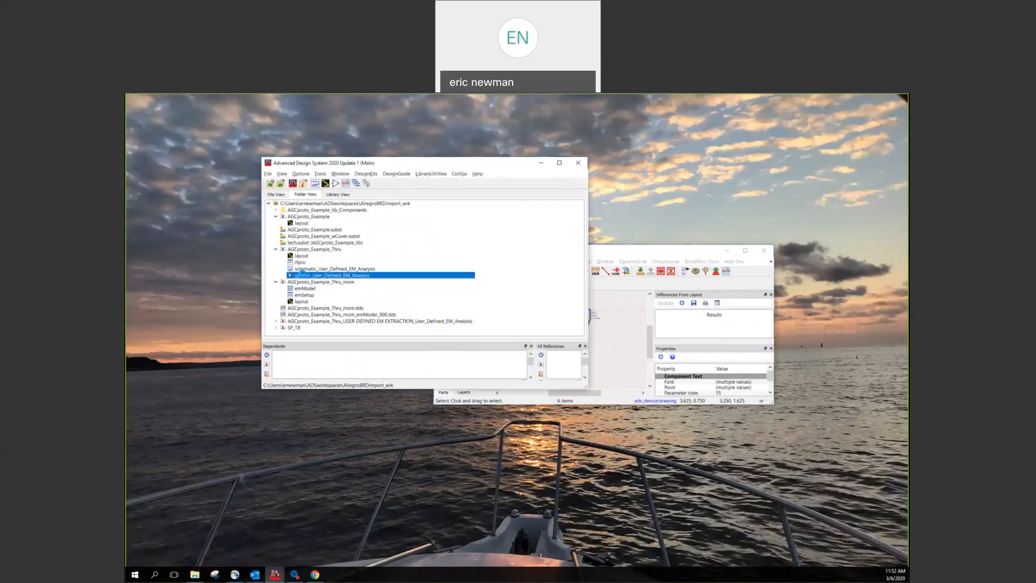
click(734, 277)
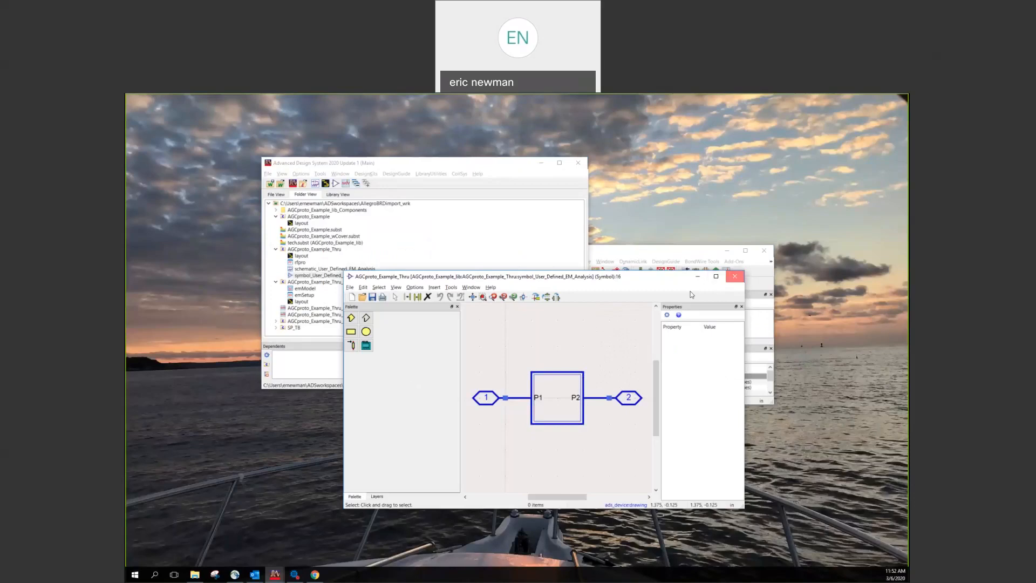
Step: Open the AGCproto_Example_Thru_mom layout and create a new symbol view for that cell
double_click(301, 302)
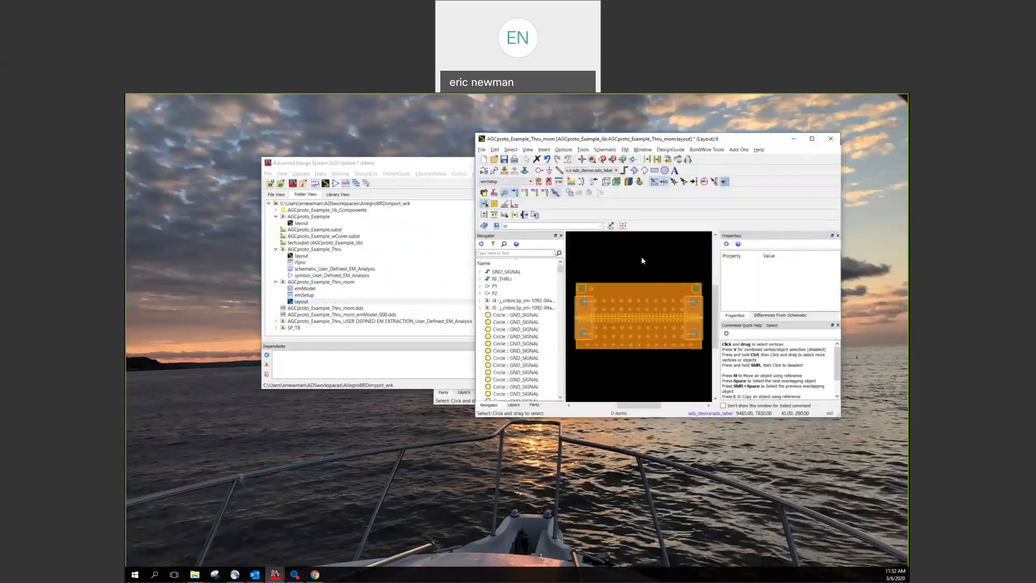
drag(727, 139, 566, 235)
click(485, 246)
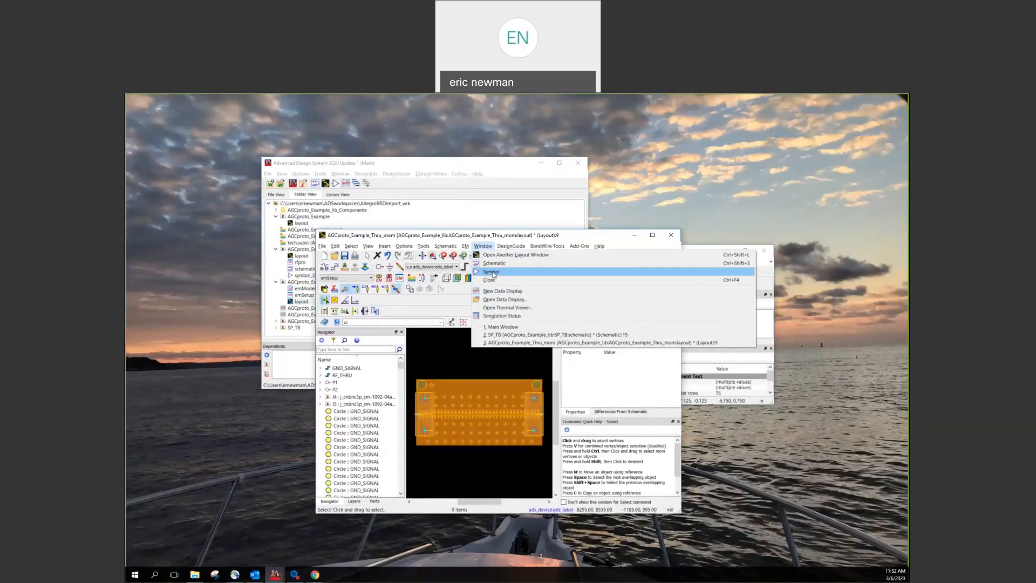
click(492, 272)
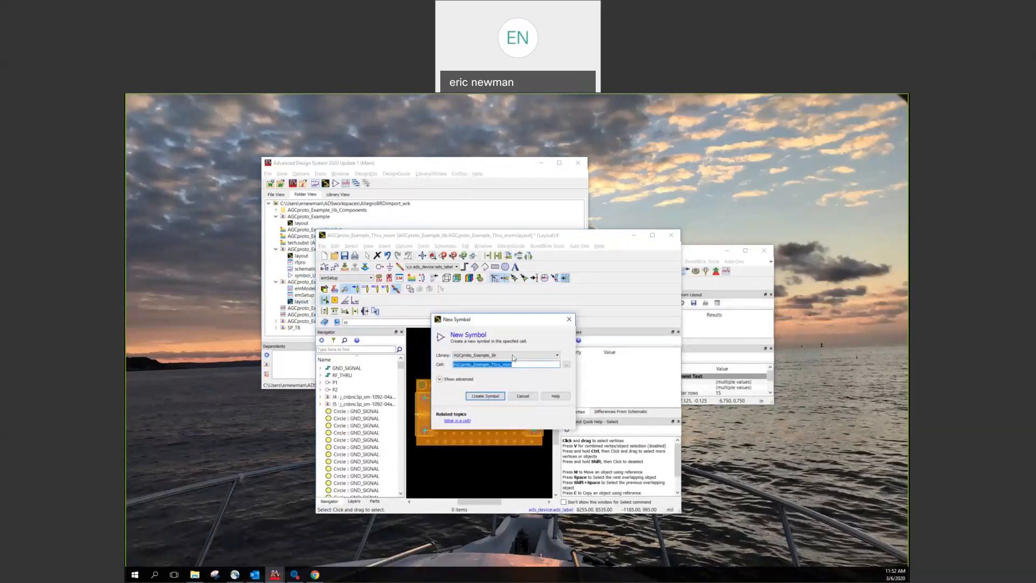
click(493, 398)
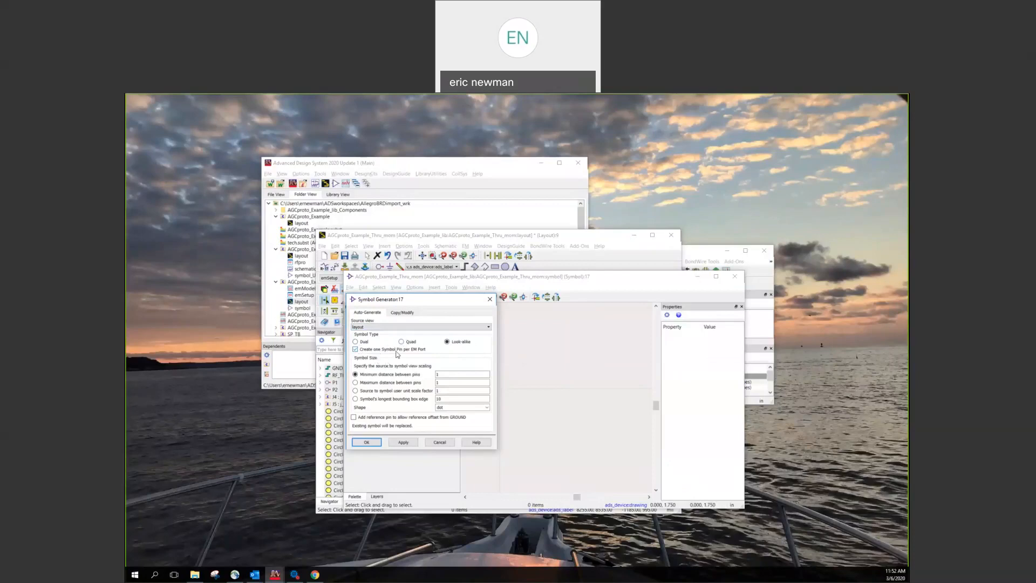
Step: Generate a look-alike symbol from the layout with a source-to-symbol user unit scale factor of .001, and inspect its Port 2 pin
click(355, 391)
click(450, 390)
click(403, 442)
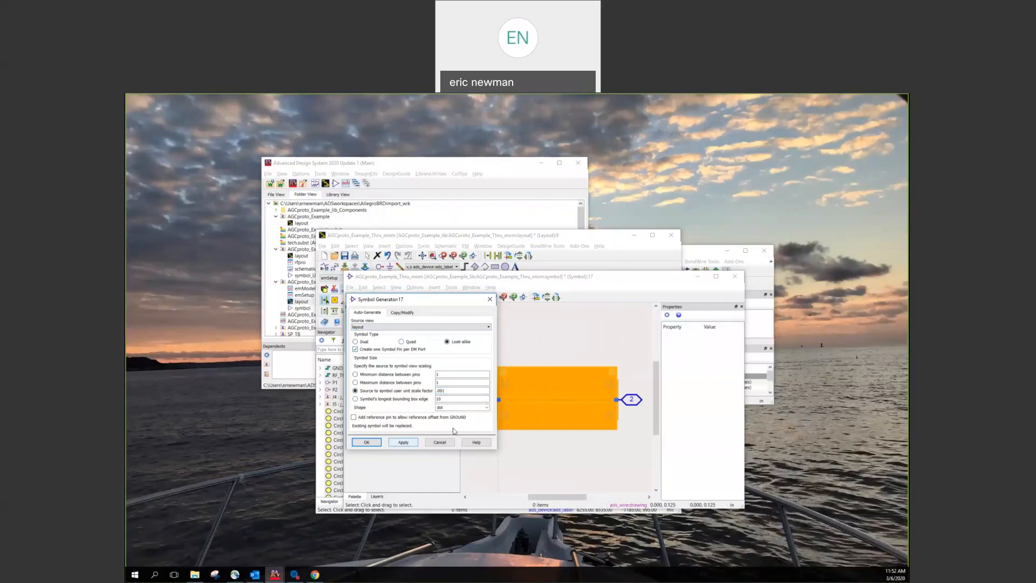
scroll(565, 400, up, 2)
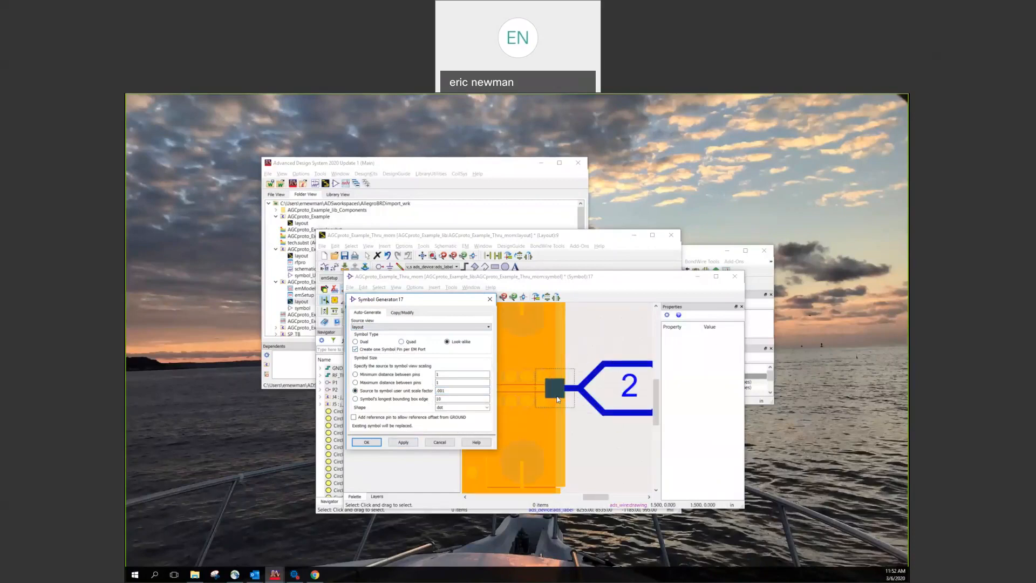
scroll(558, 399, down, 4)
scroll(526, 400, down, 2)
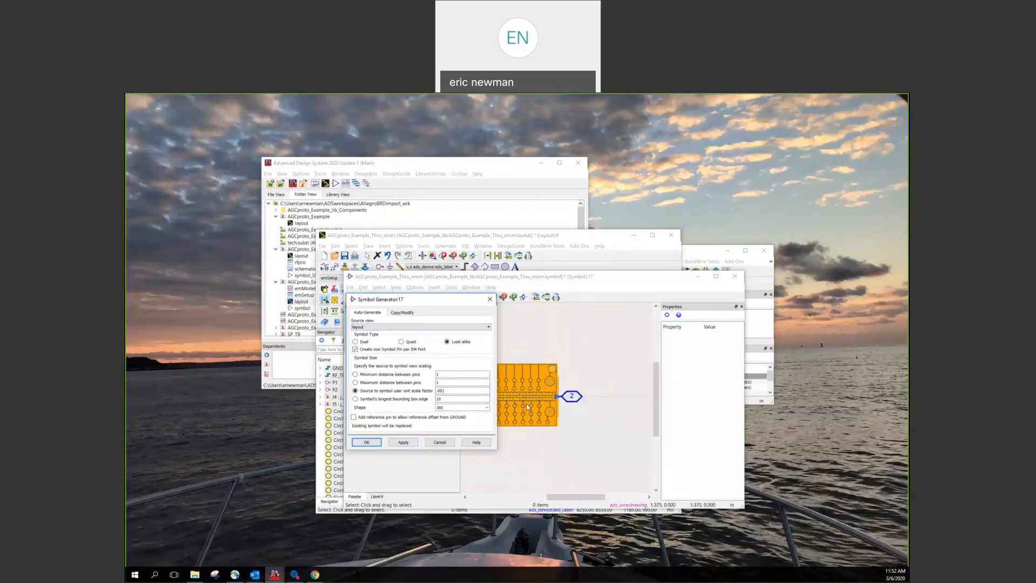
Step: Accept the look-alike symbol for AGCproto_Example_Thru_mom and close its symbol and layout windows
scroll(539, 397, up, 3)
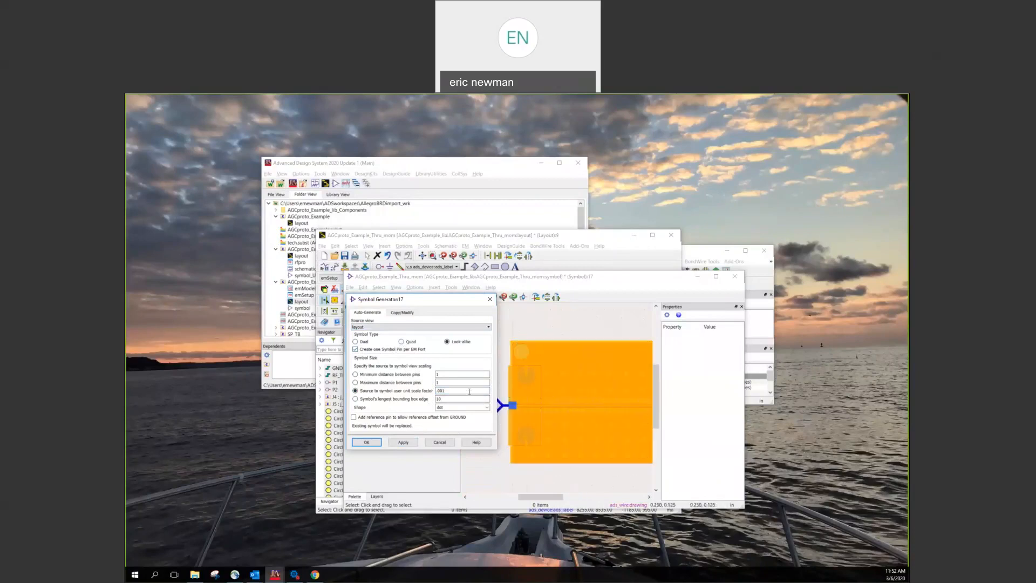
click(366, 441)
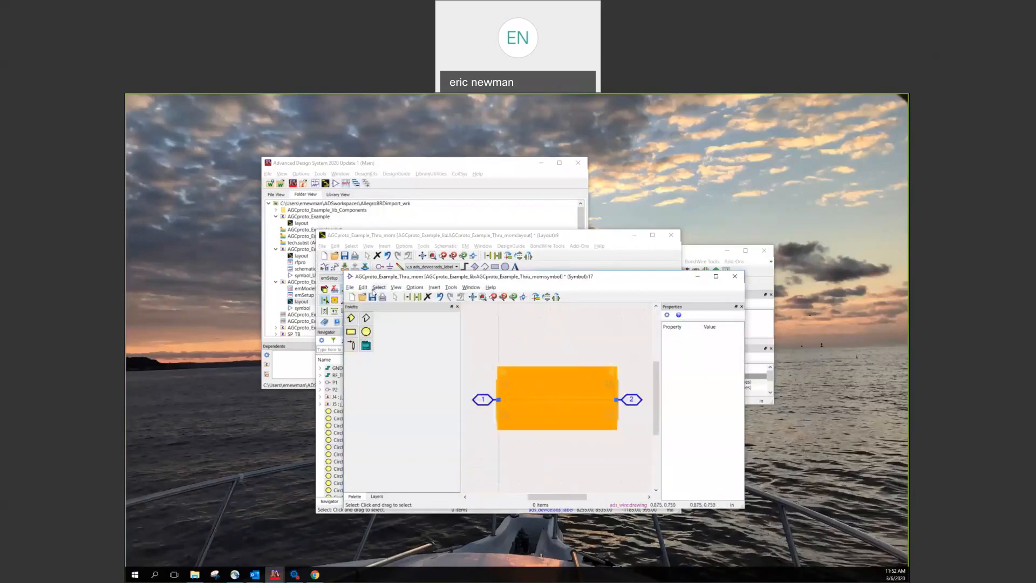
click(734, 276)
drag(534, 237, 589, 286)
click(689, 286)
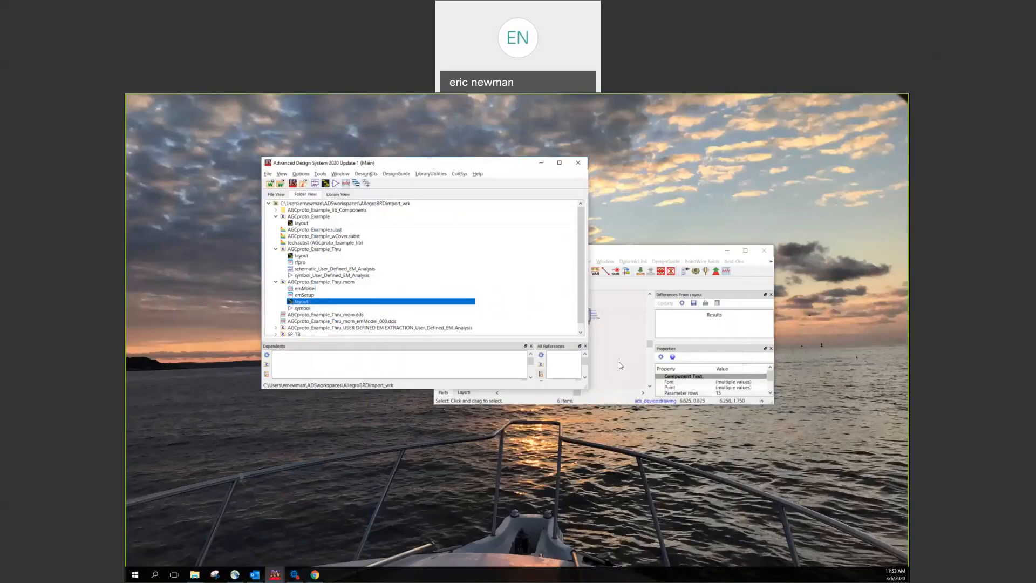
Step: Place one AGCproto_Example_Thru_mom component from the component library in the maximized SP_TB schematic
click(625, 288)
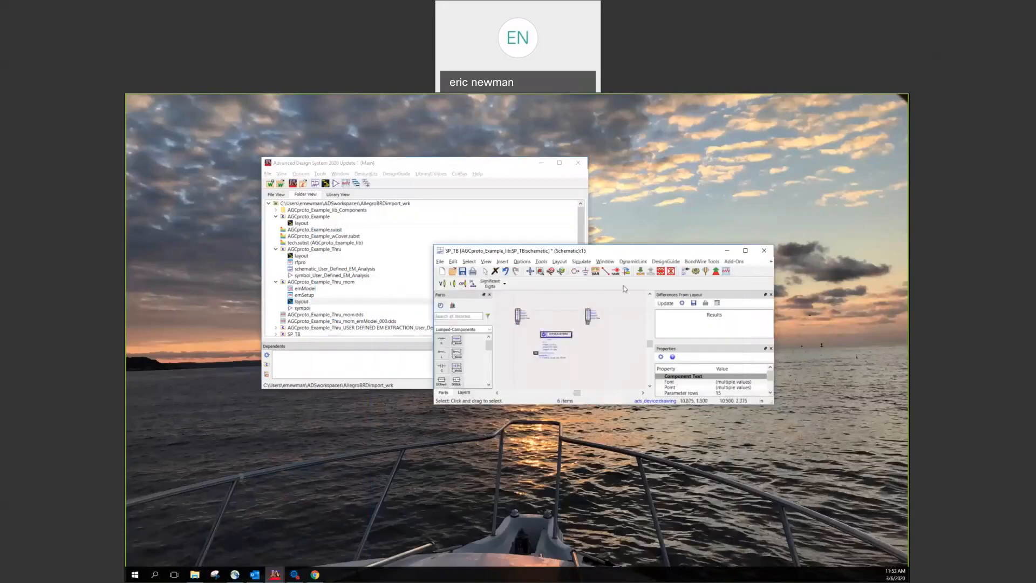
click(745, 251)
click(365, 212)
key(i)
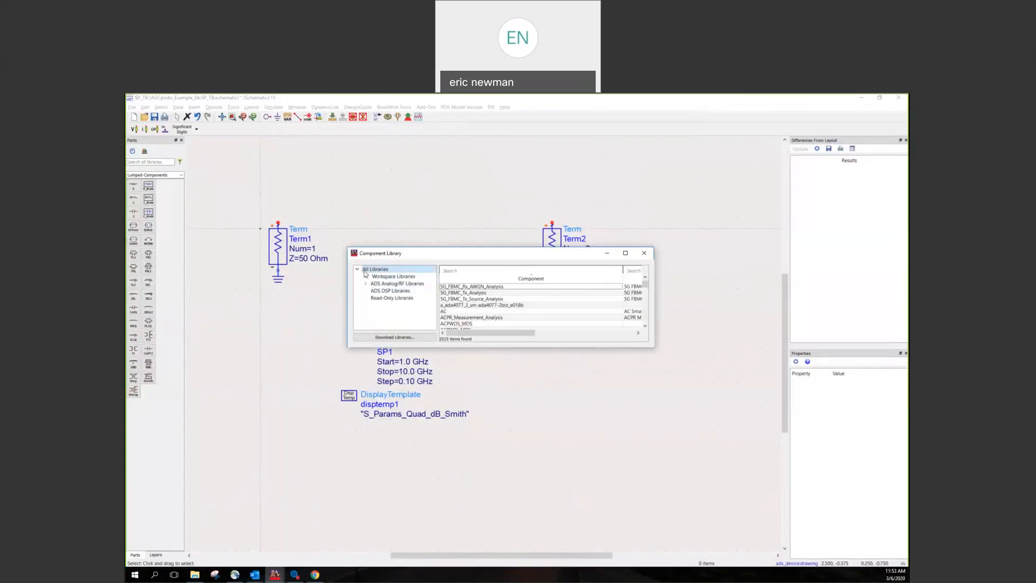
double_click(398, 277)
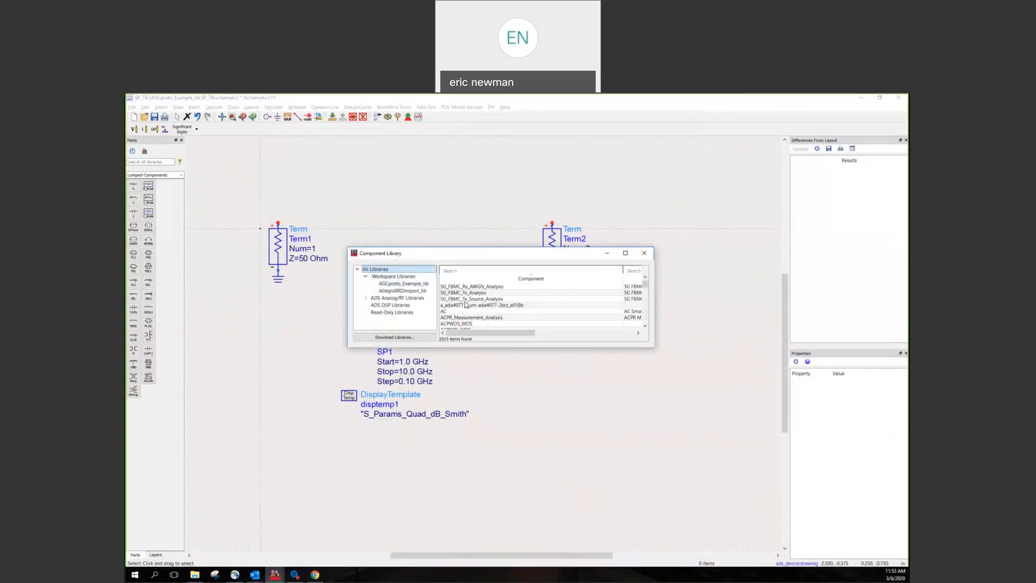
scroll(466, 307, down, 2)
scroll(466, 312, down, 5)
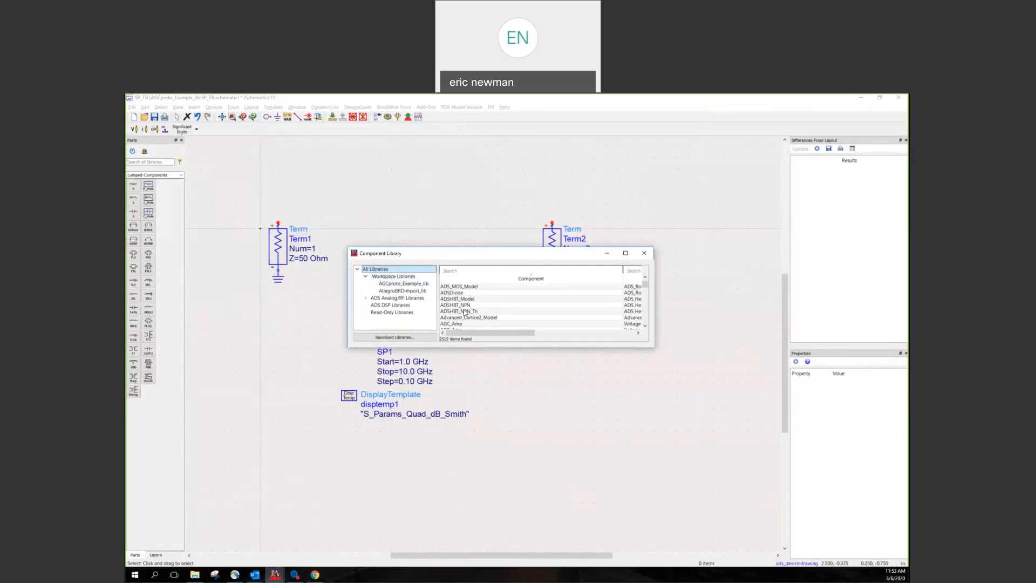
click(471, 306)
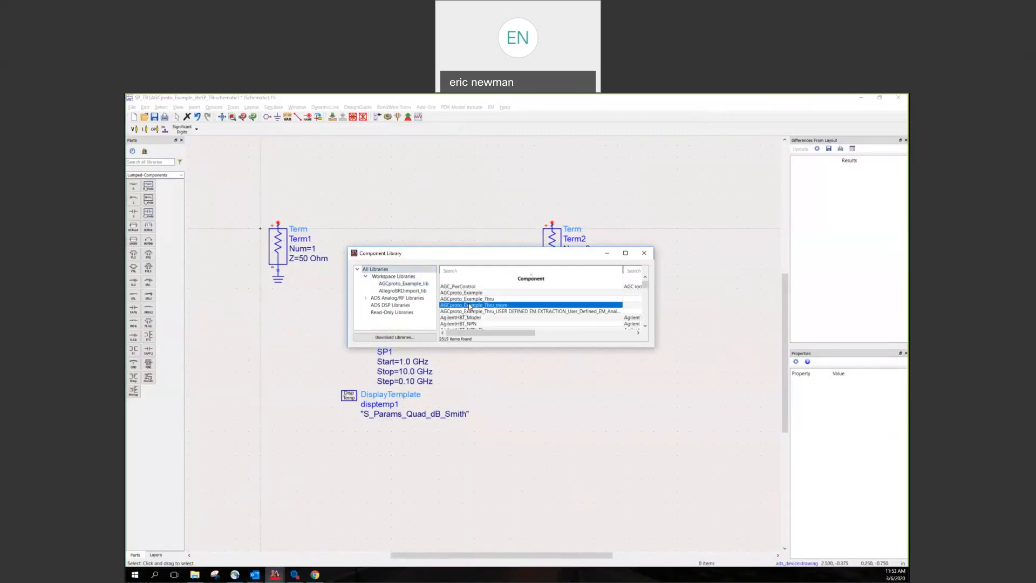
drag(468, 306, 517, 390)
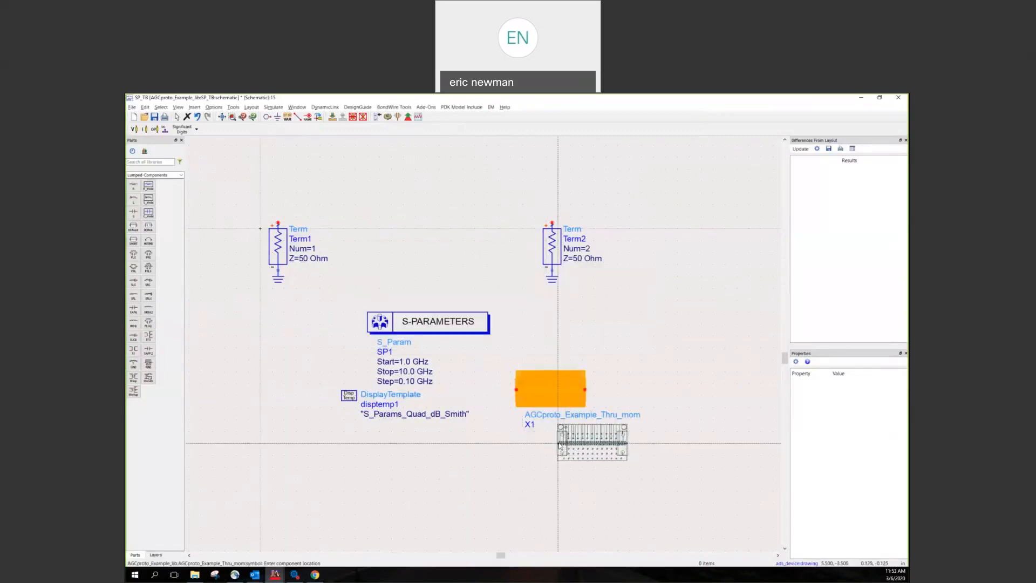
key(Escape)
Step: Connect the AGCproto_Example_Thru_mom component between Term1 and Term2 and run the S-parameter simulation
scroll(566, 432, up, 4)
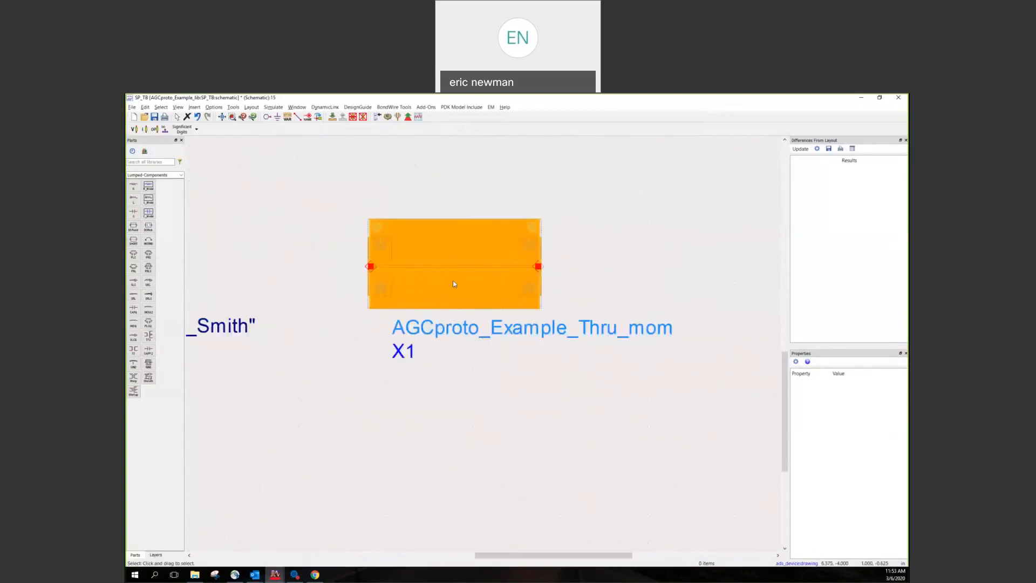
scroll(454, 284, down, 3)
scroll(480, 342, down, 1)
drag(480, 342, 352, 178)
click(403, 144)
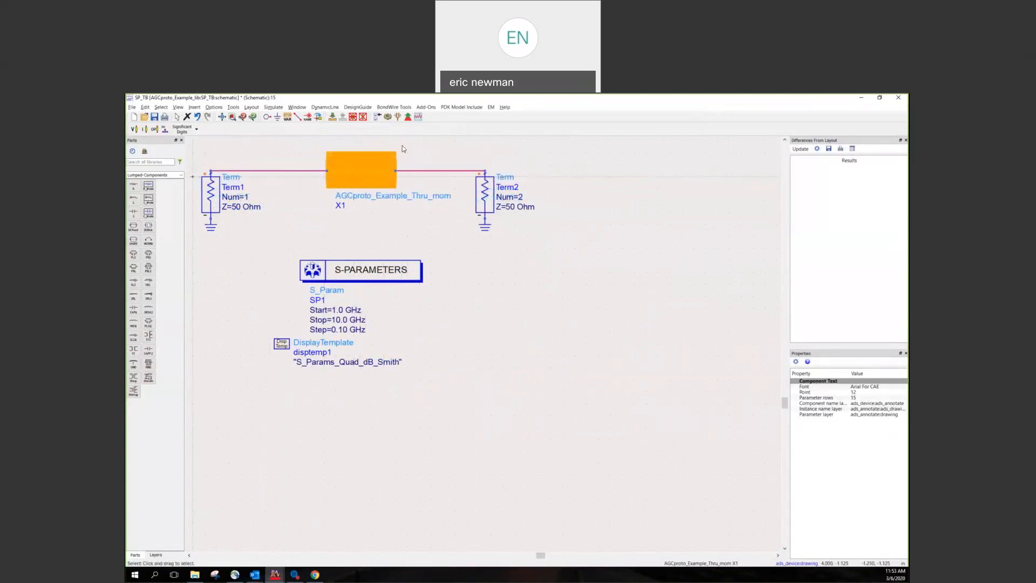
click(388, 117)
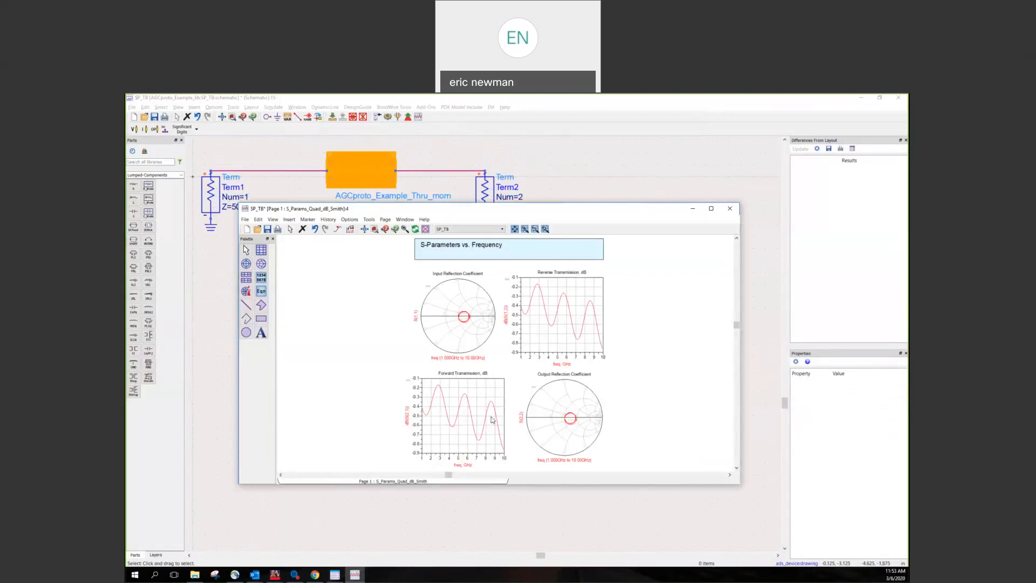
Step: Export the SP_TB dataset to a Touchstone file named test with the Data File Tool
click(370, 220)
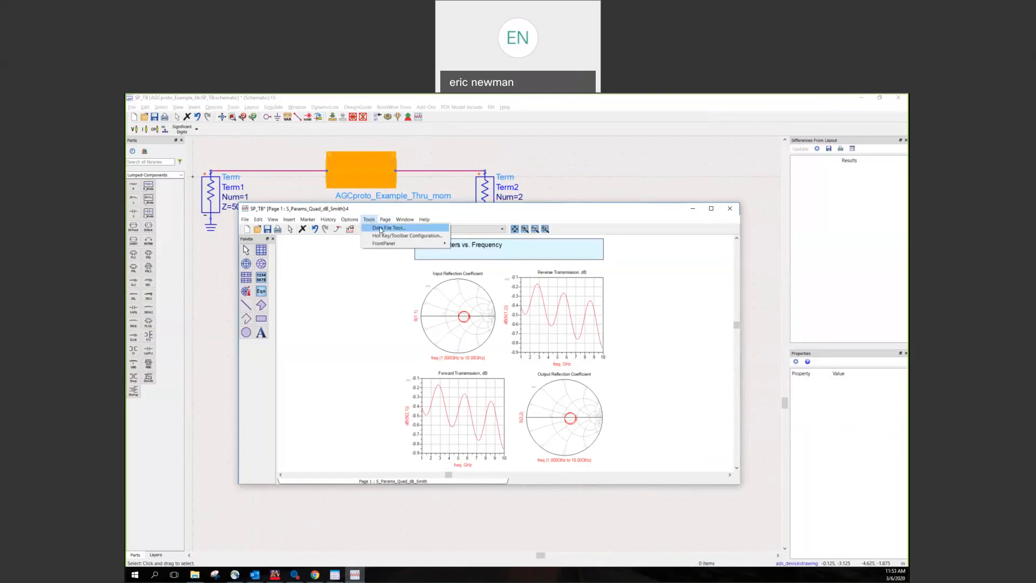
click(380, 228)
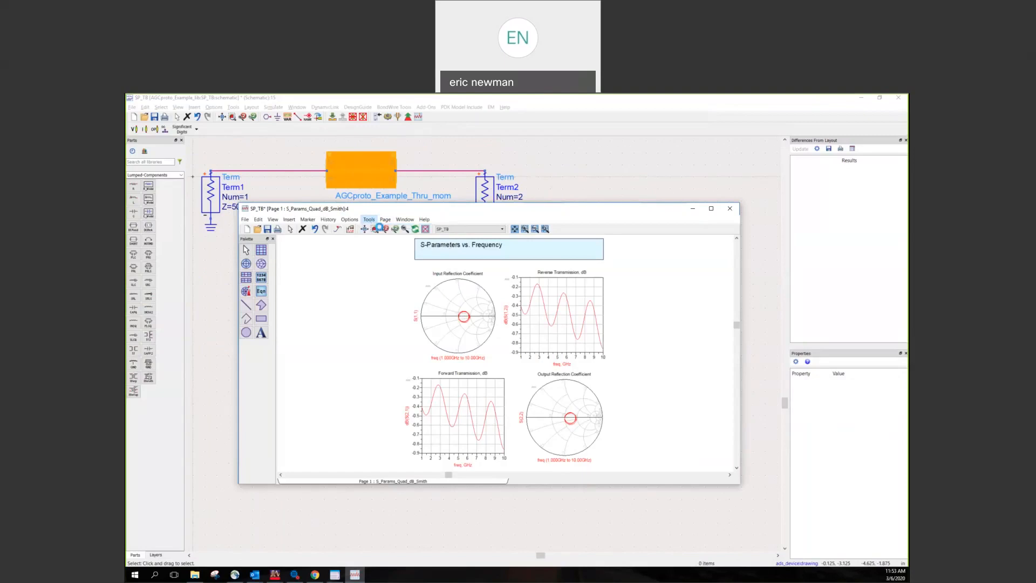
click(493, 275)
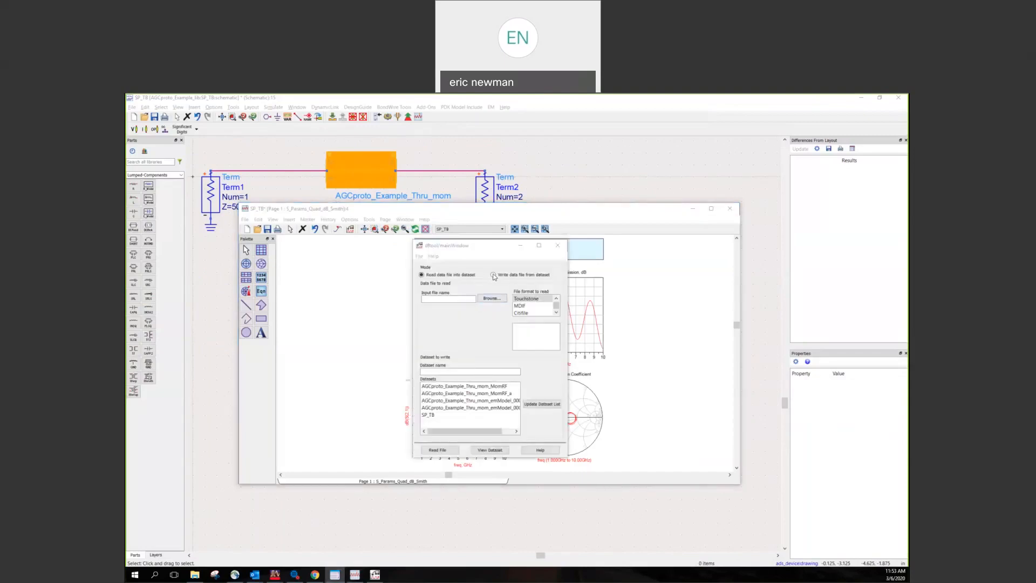
click(444, 297)
text(test)
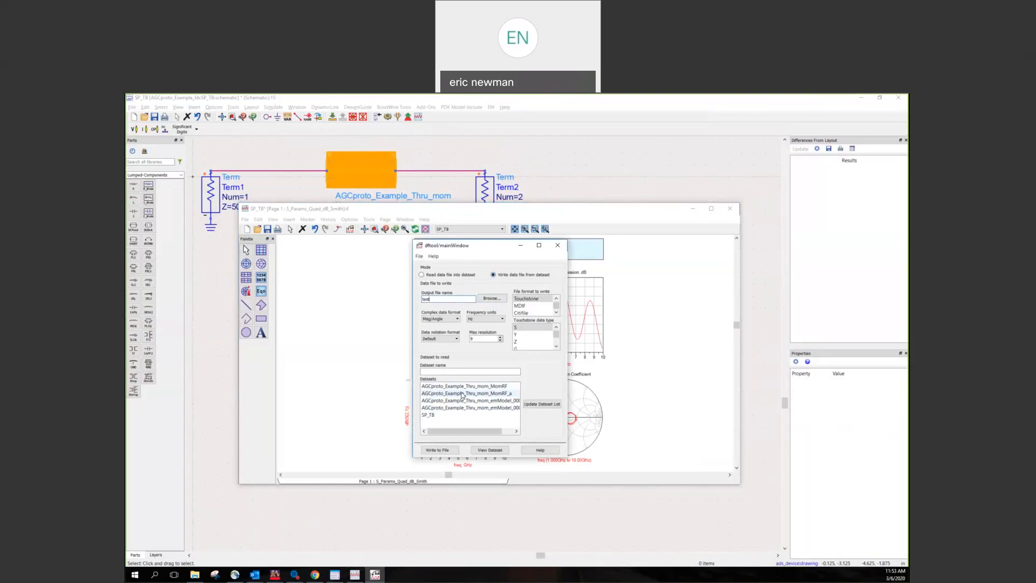
click(465, 414)
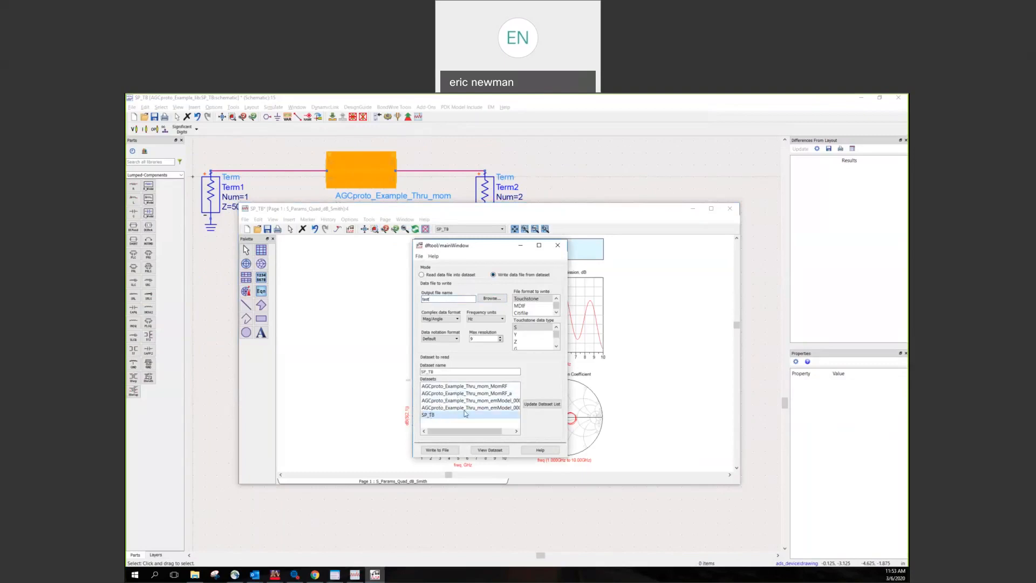
click(451, 451)
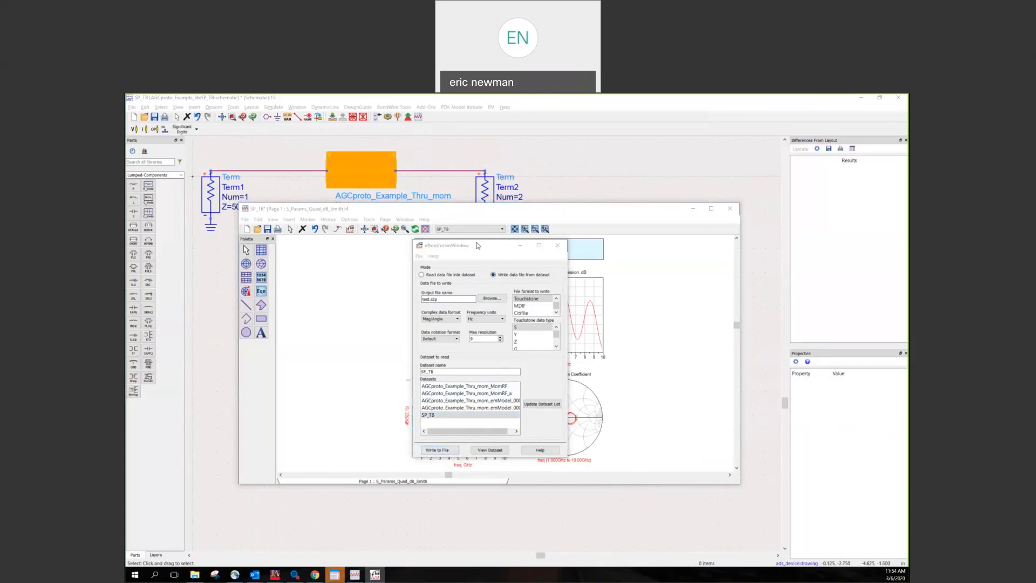
click(585, 243)
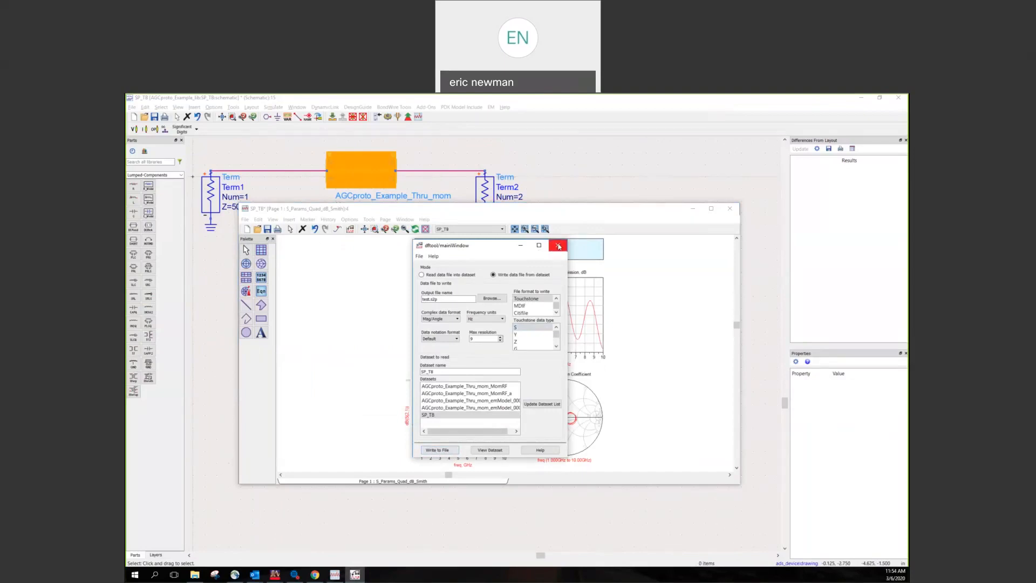
click(558, 246)
Step: Plot the time-domain impedance response of the SP_TB dataset in the SP TDR front panel
click(368, 219)
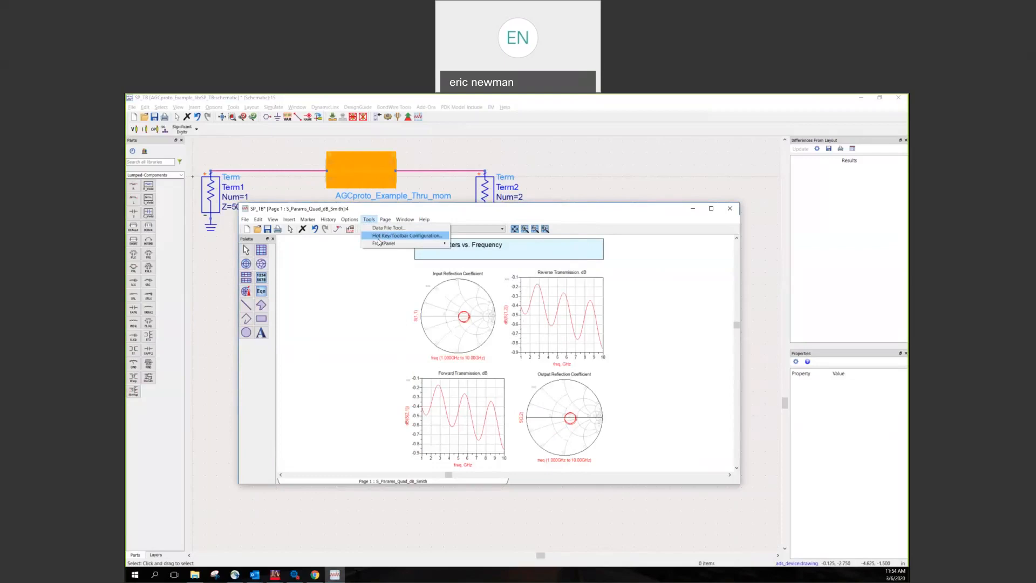
mouse_move(410, 243)
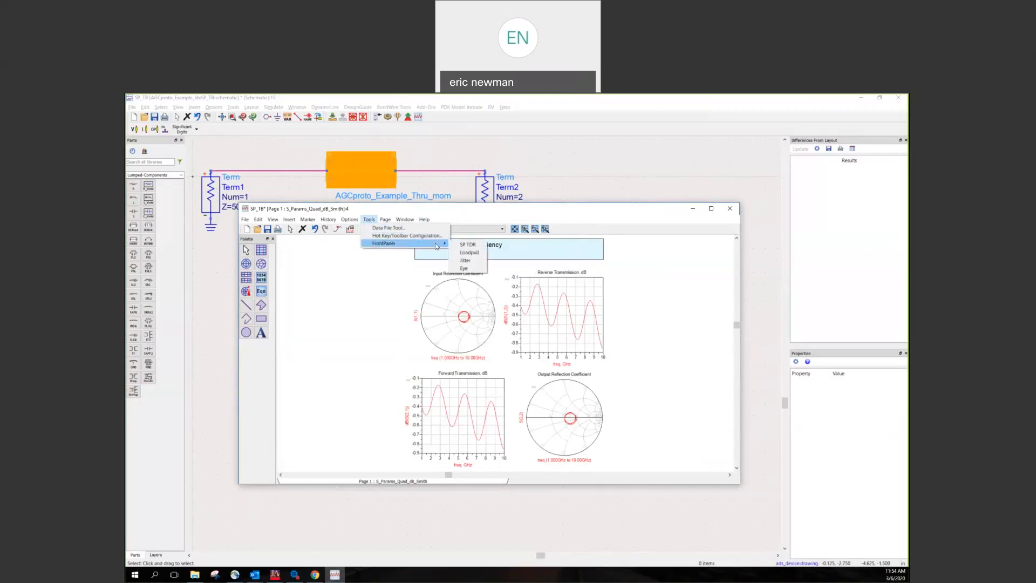
click(465, 245)
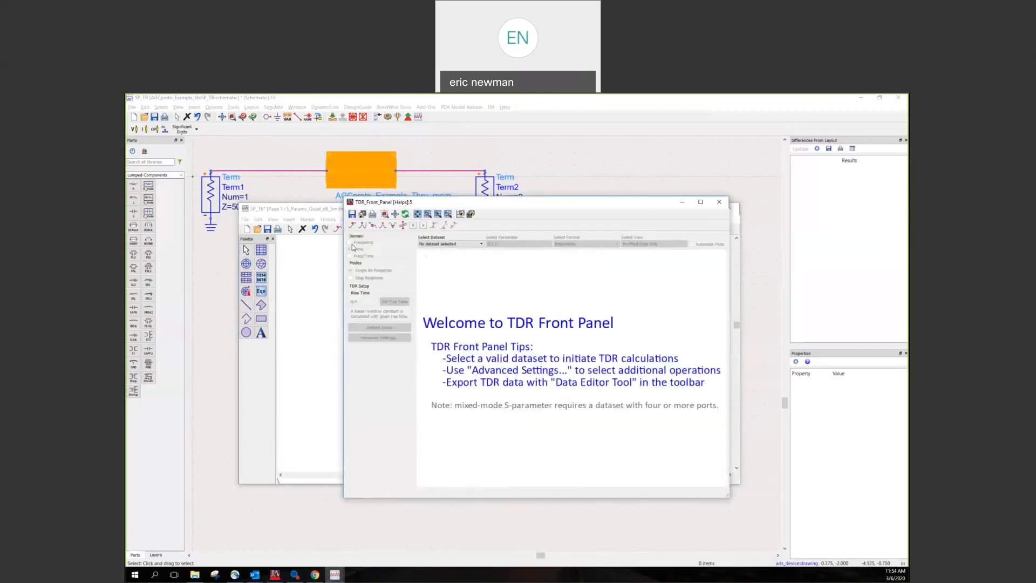
click(472, 246)
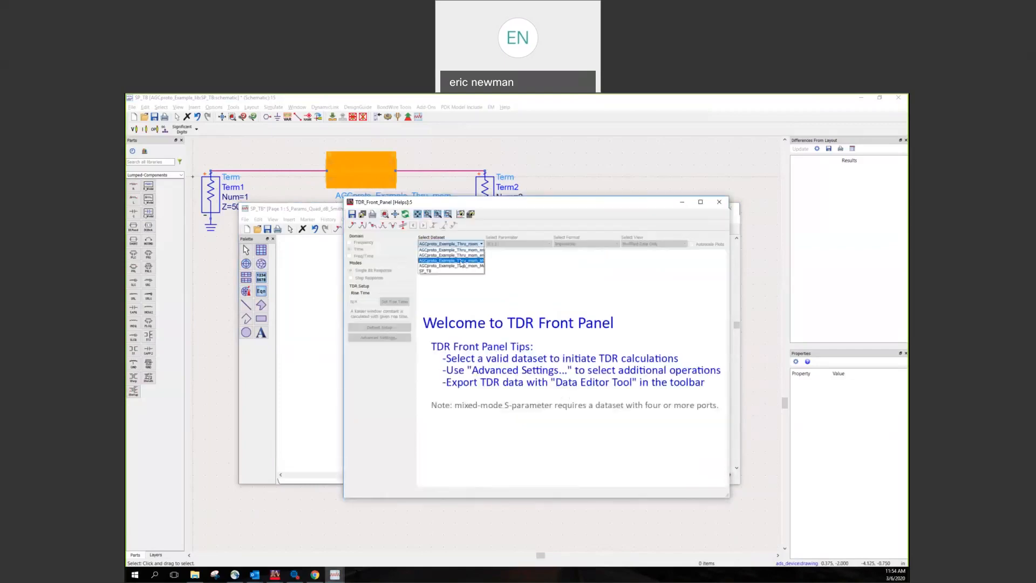
click(482, 242)
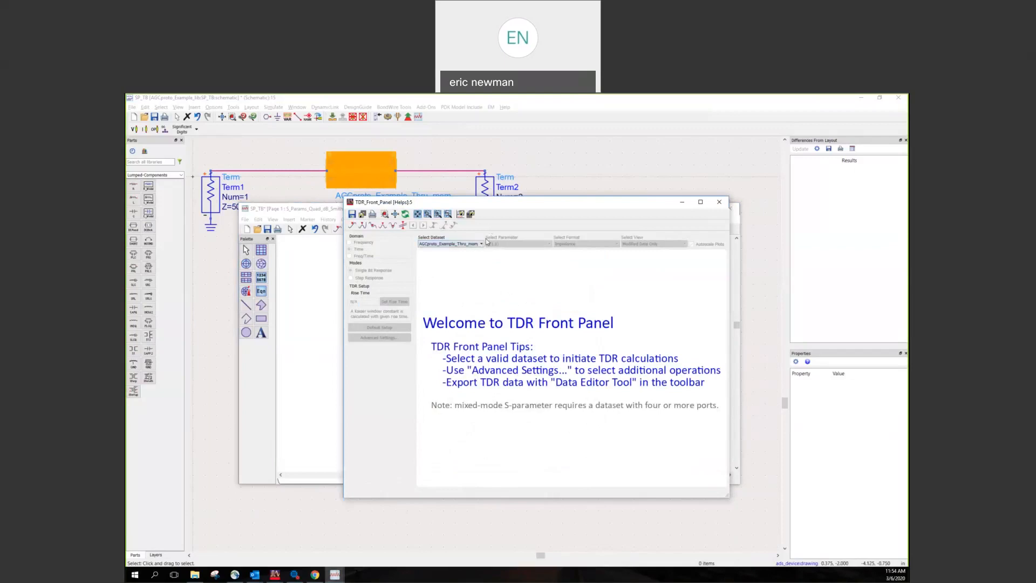
click(482, 245)
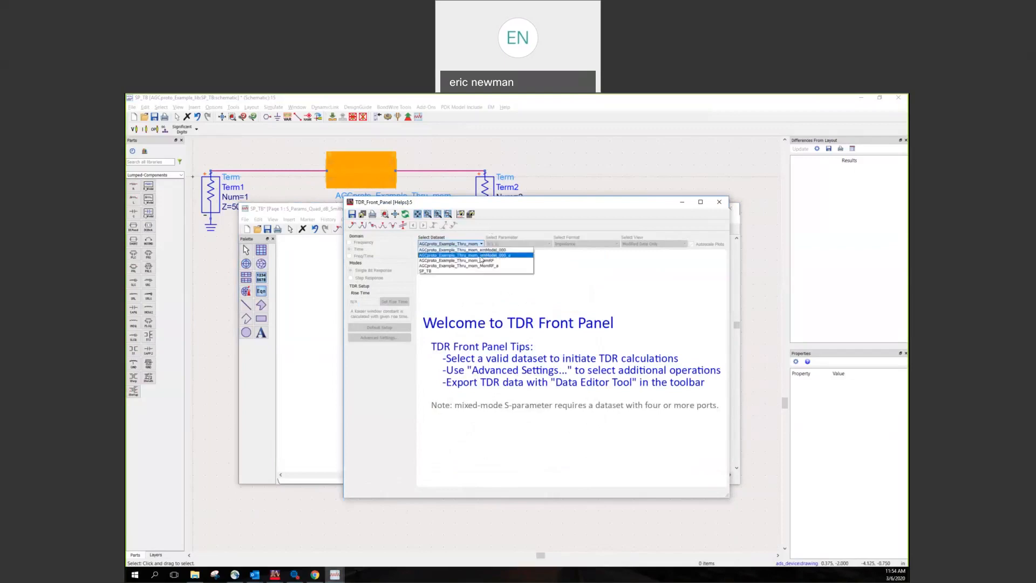
click(464, 271)
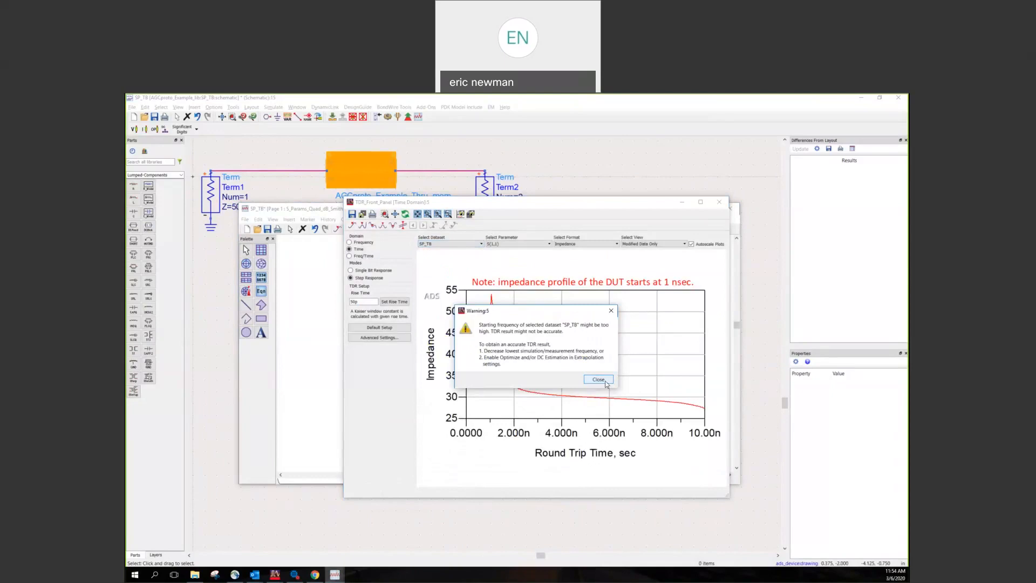
click(597, 379)
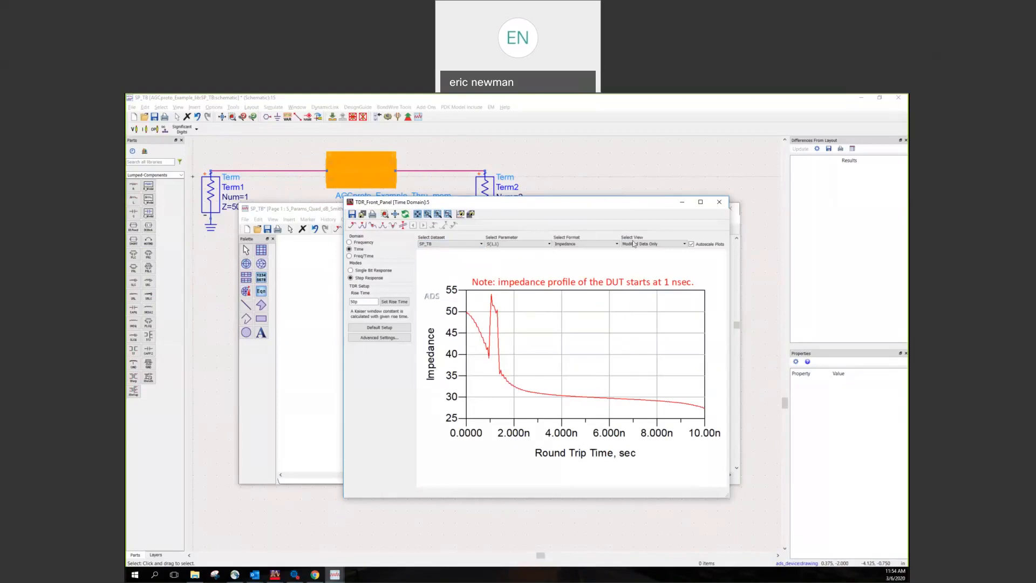
Step: Close the TDR front panel and the SP_TB data display, saving the display's changes
click(719, 202)
click(729, 209)
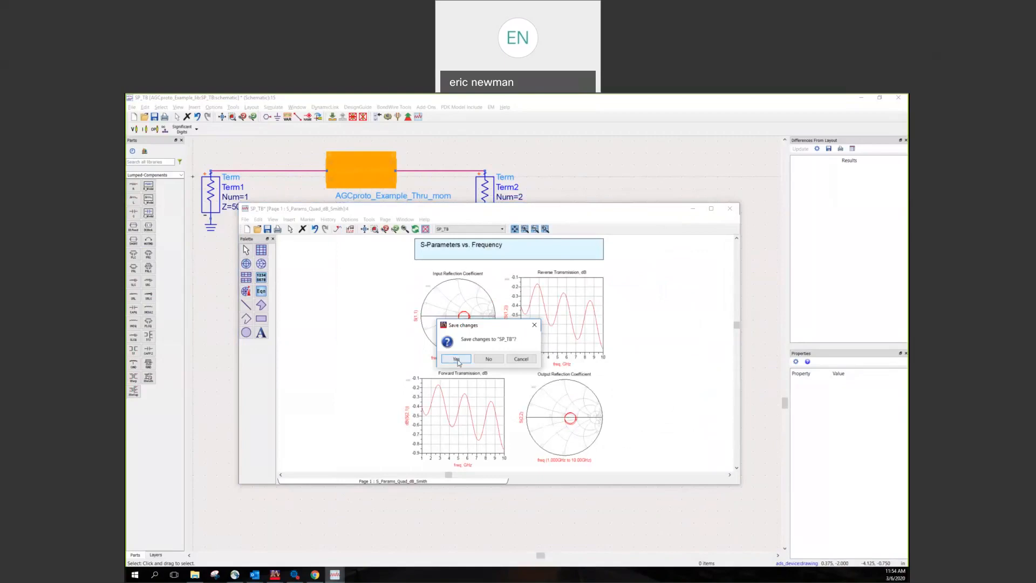
click(457, 360)
Step: Set the S-parameter sweep start frequency to 0 GHz and rerun the simulation
double_click(339, 311)
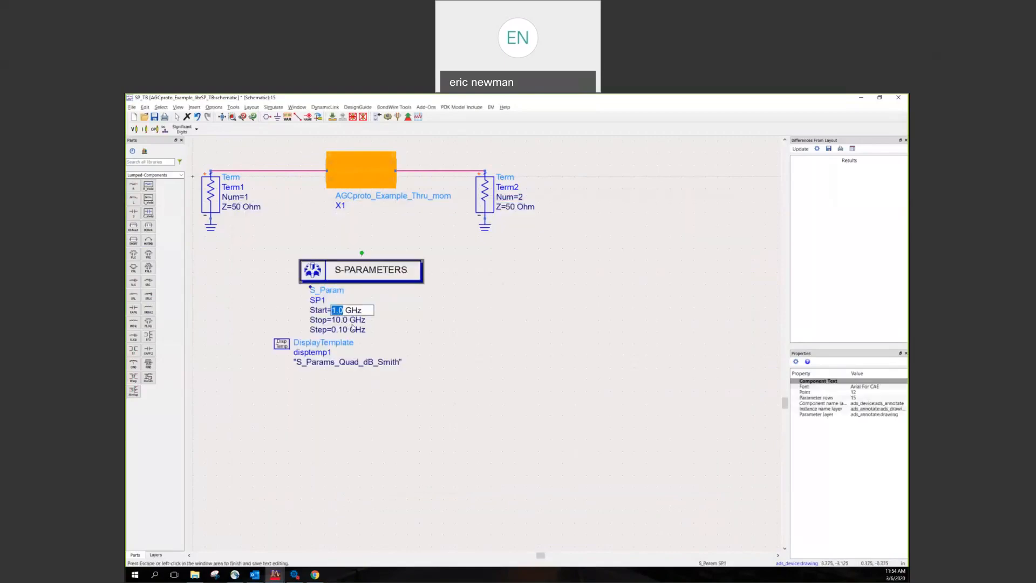
text(0)
click(526, 250)
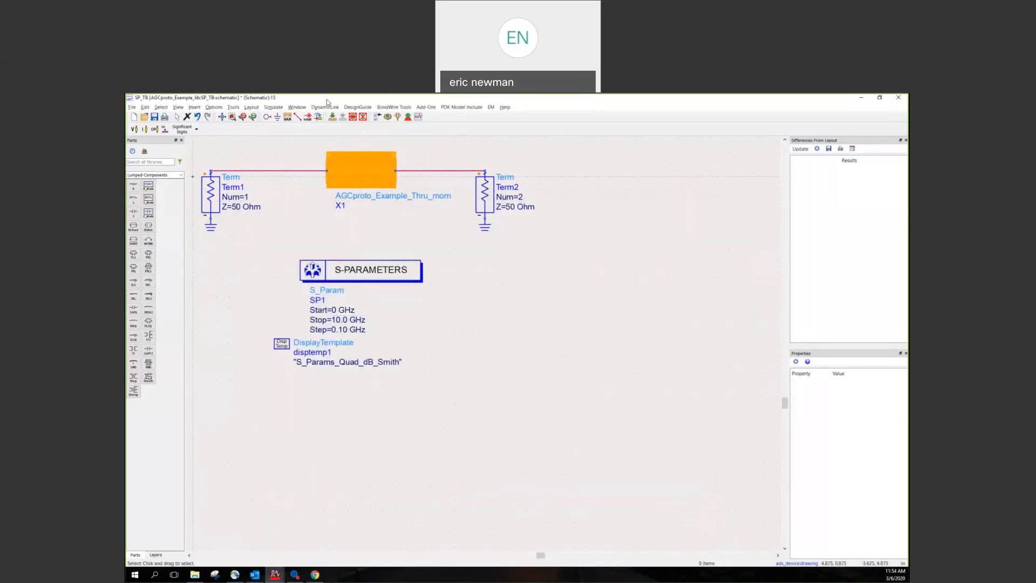
click(389, 118)
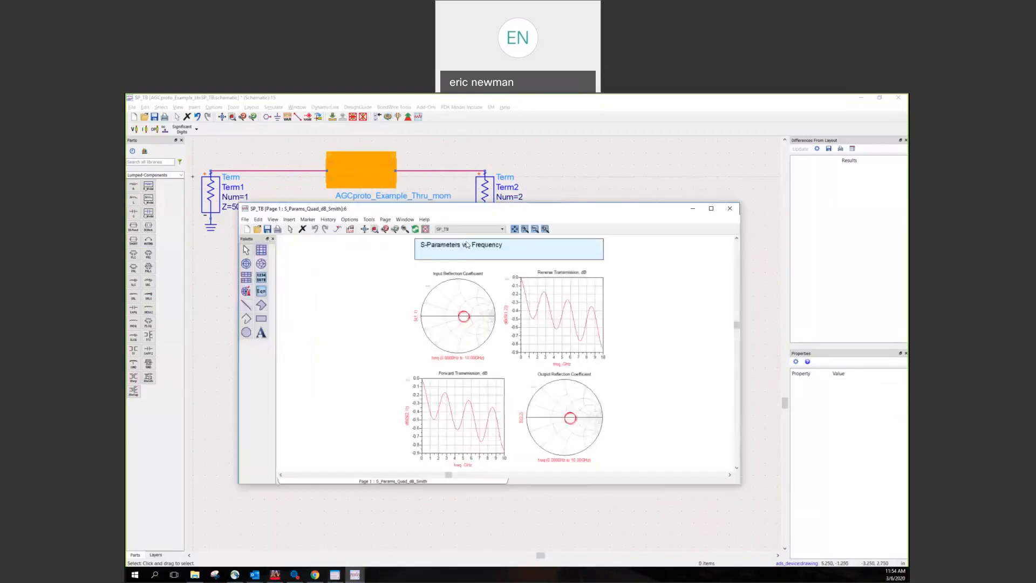
Step: Reopen the SP TDR front panel and plot the S(1,1) impedance of the re-simulated SP_TB dataset
click(369, 220)
mouse_move(381, 243)
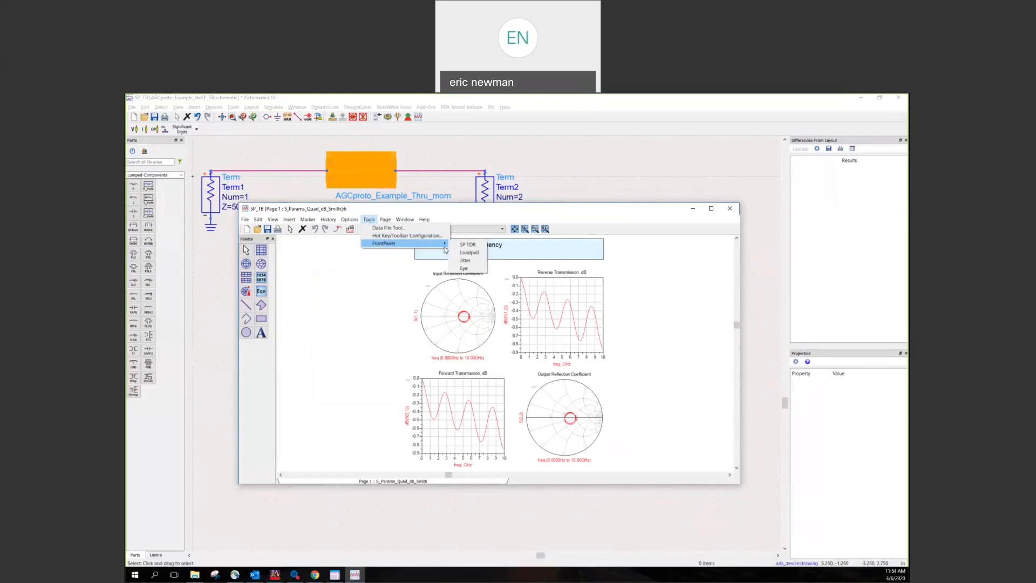
click(459, 246)
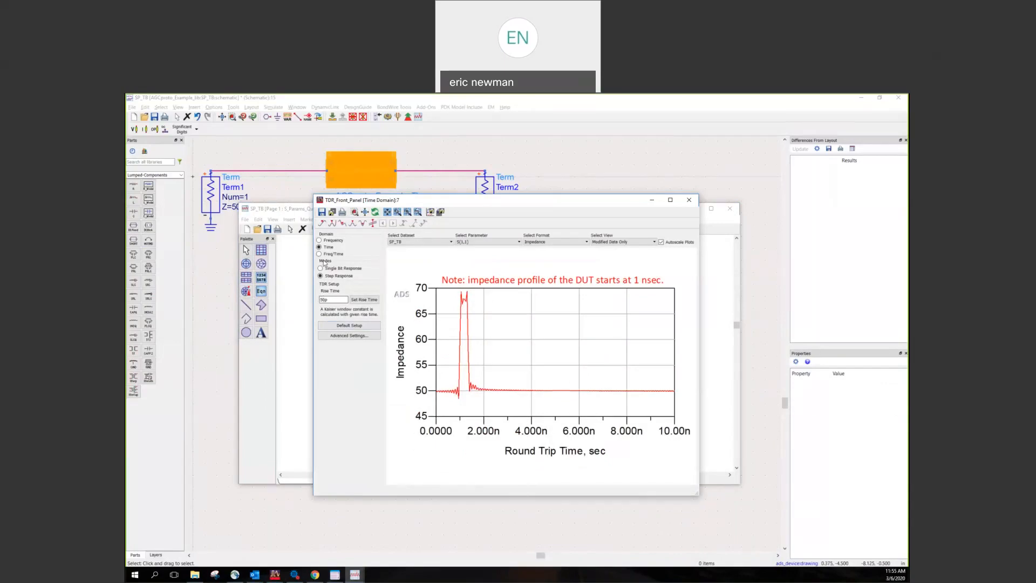
Step: Apply a shorter TDR rise time, compare S(1,1) in the frequency and time domains, and close the result windows
click(319, 242)
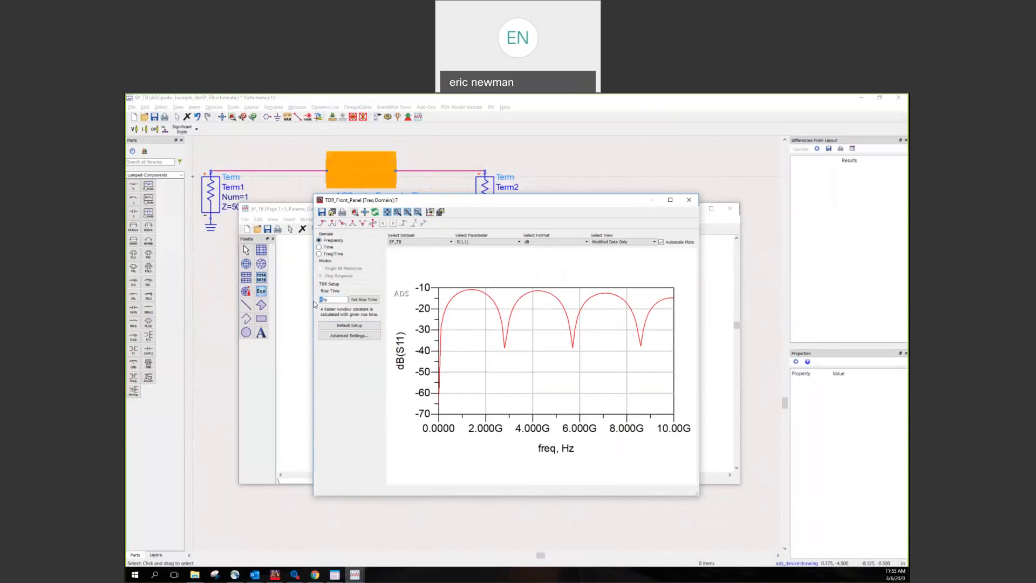
click(356, 300)
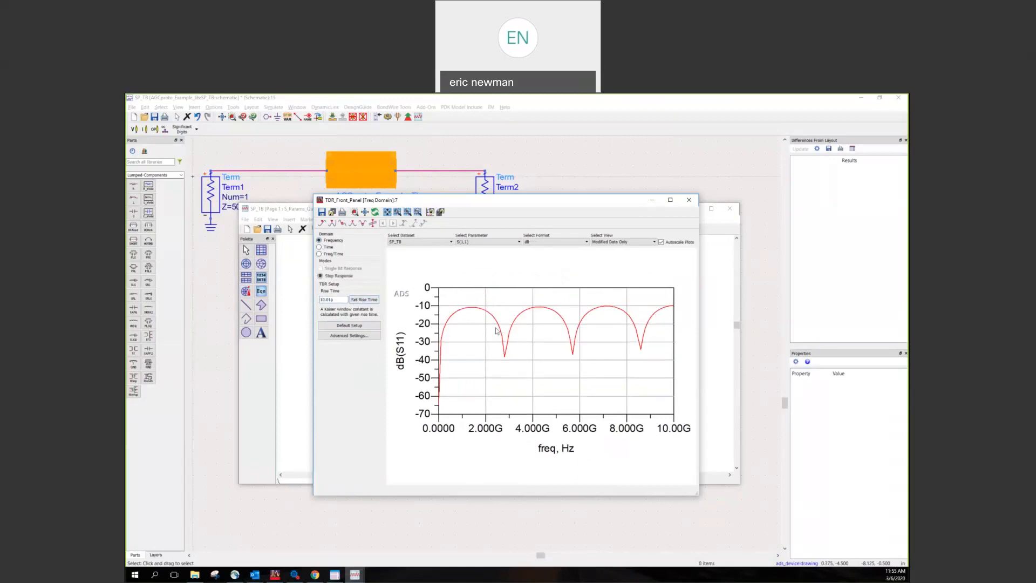
click(318, 247)
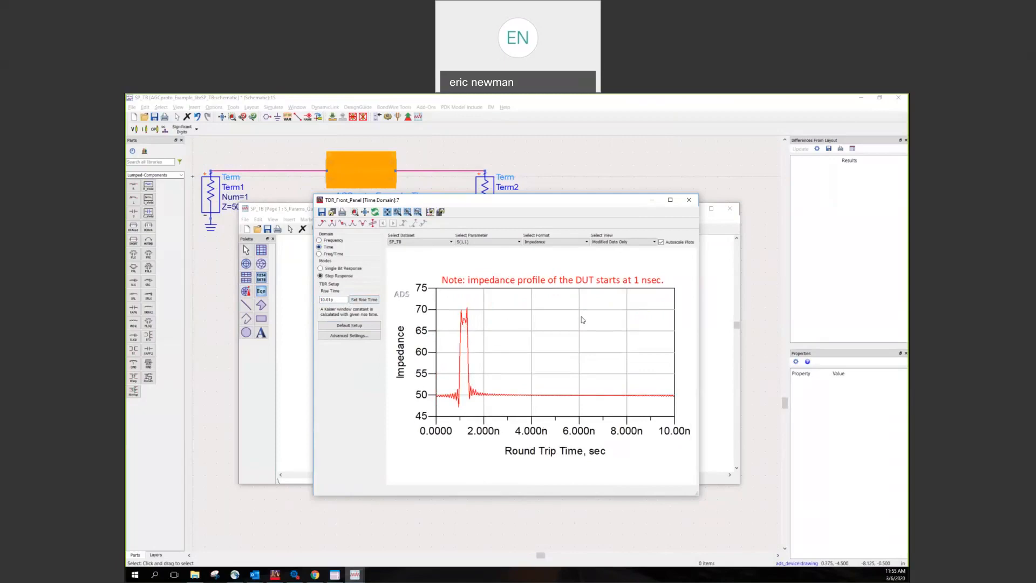
click(689, 200)
click(730, 208)
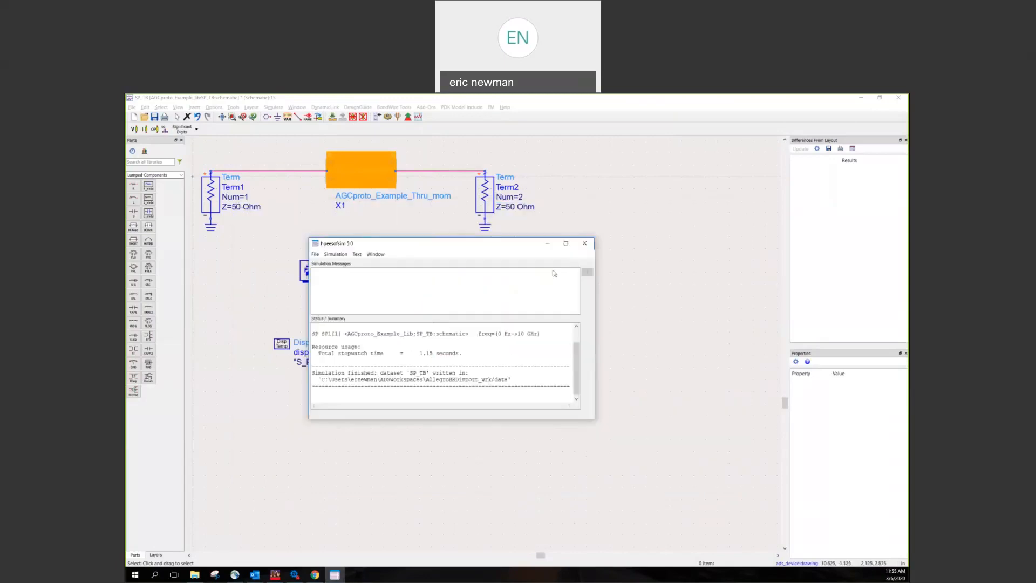
click(585, 241)
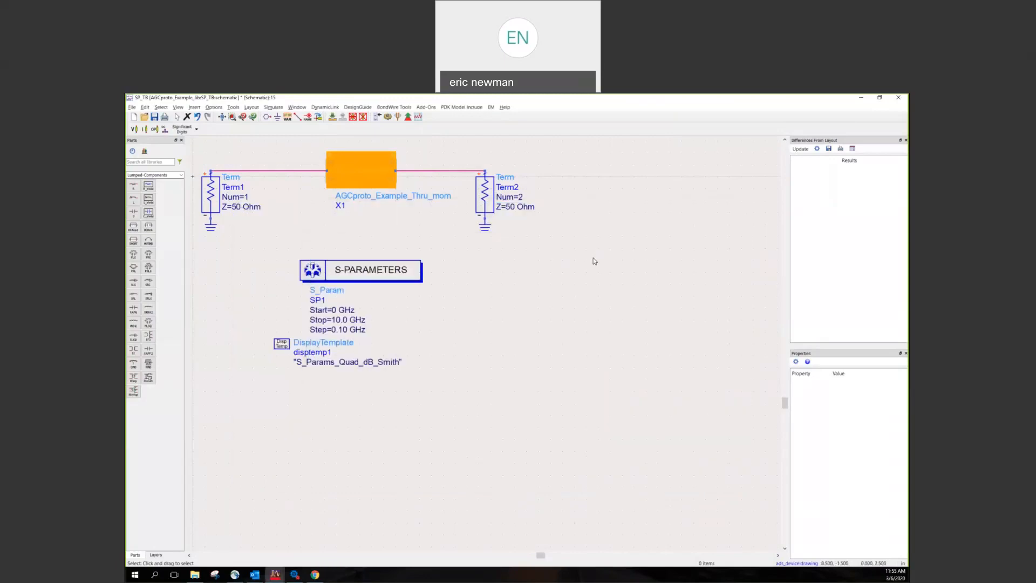